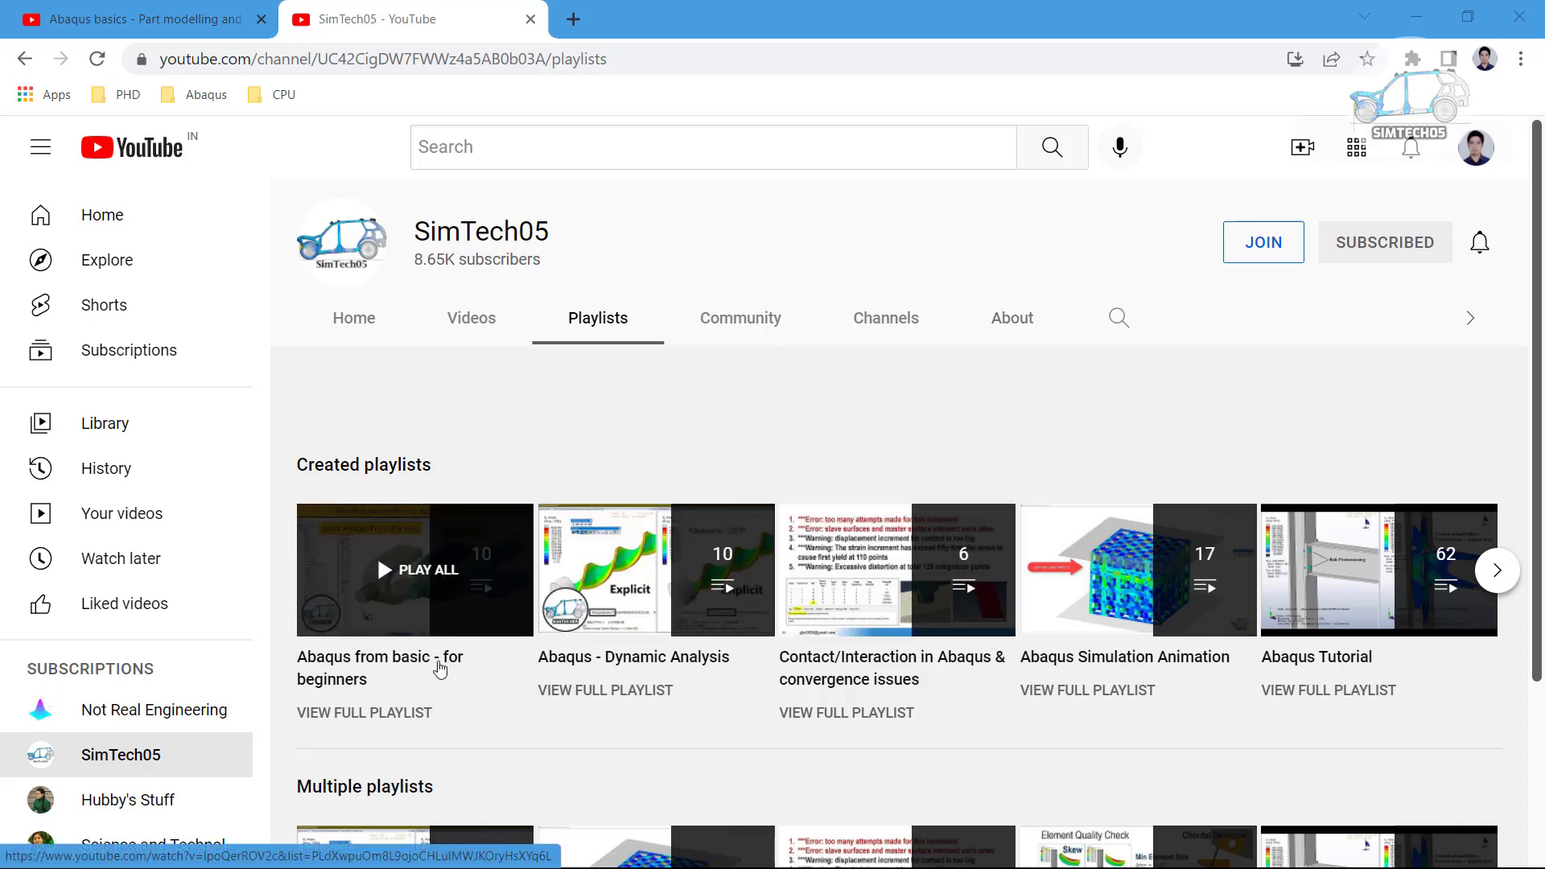
# Open the "Abaqus from basic - for beginners" playlist and look through its list of videos
pyautogui.click(440, 668)
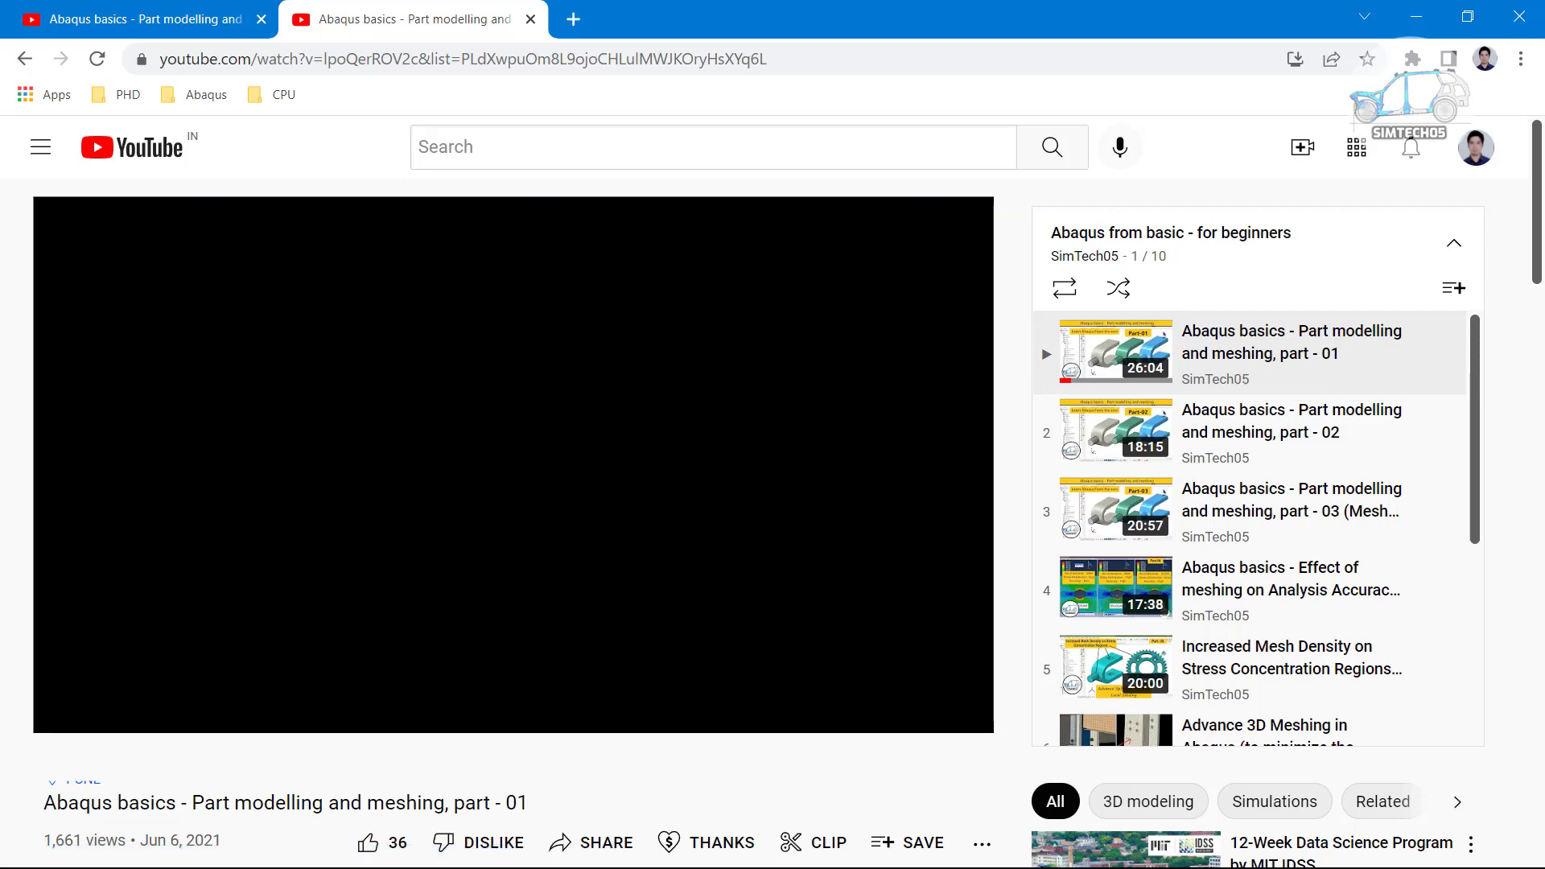
pyautogui.scroll(-1, 1307, 427)
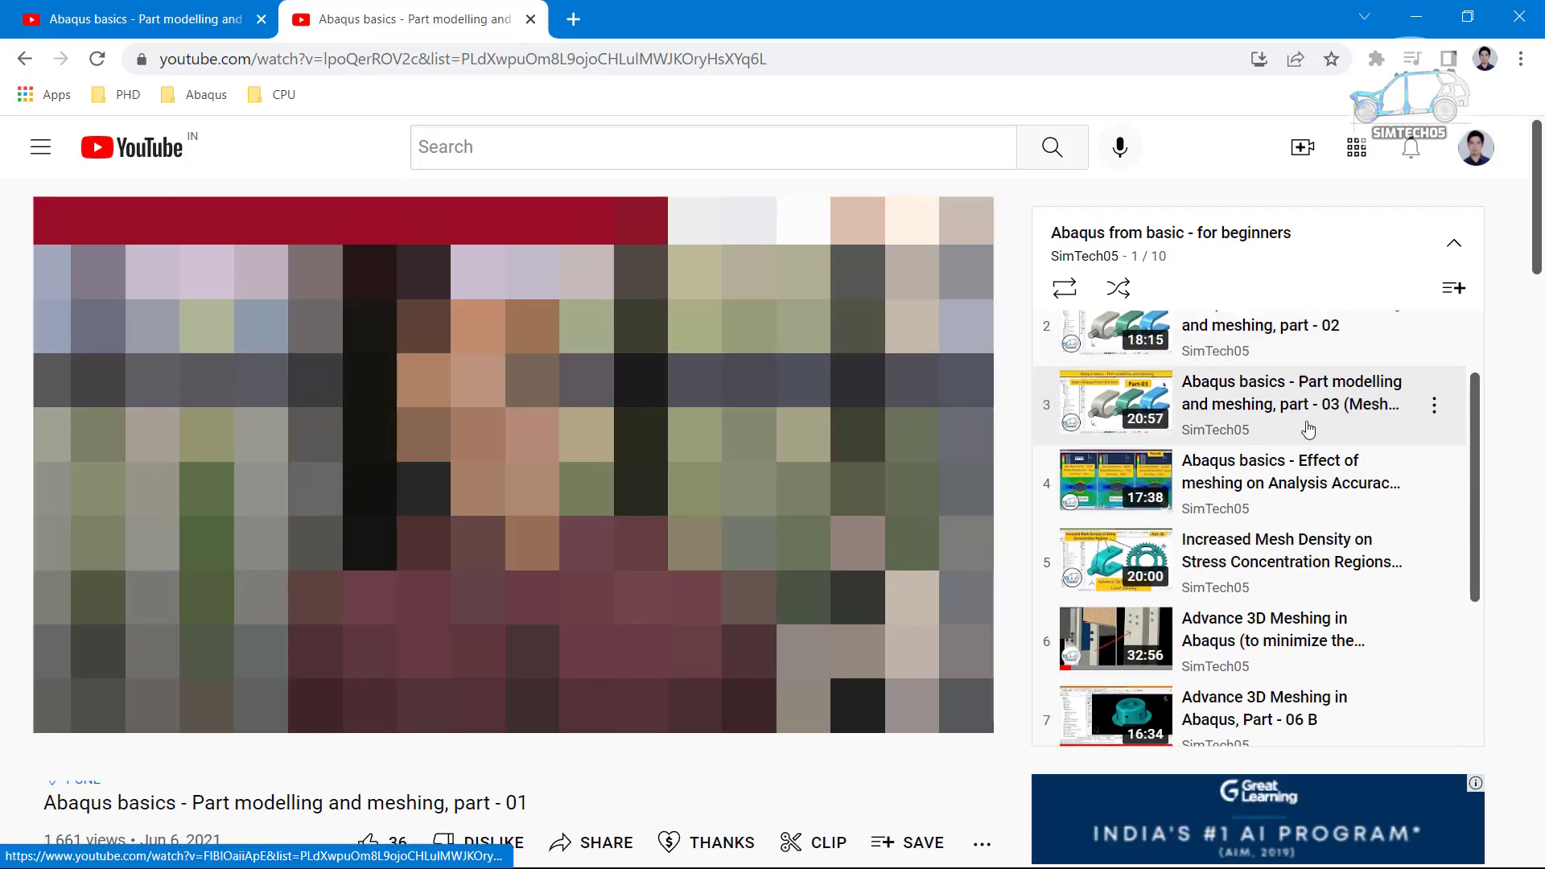
pyautogui.scroll(1, 1307, 428)
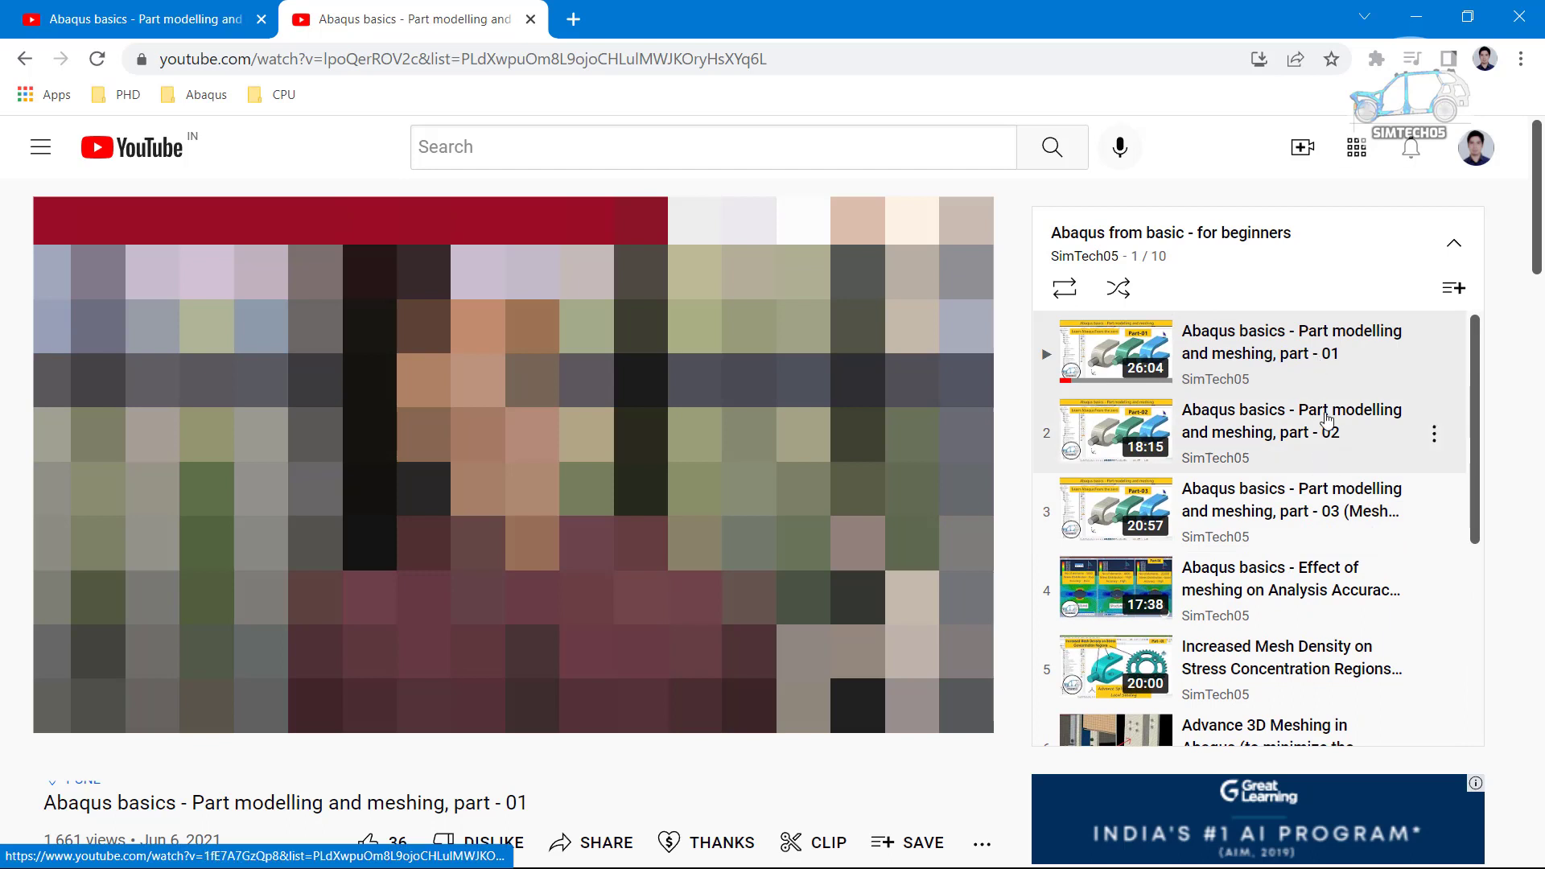
pyautogui.scroll(-1, 1335, 529)
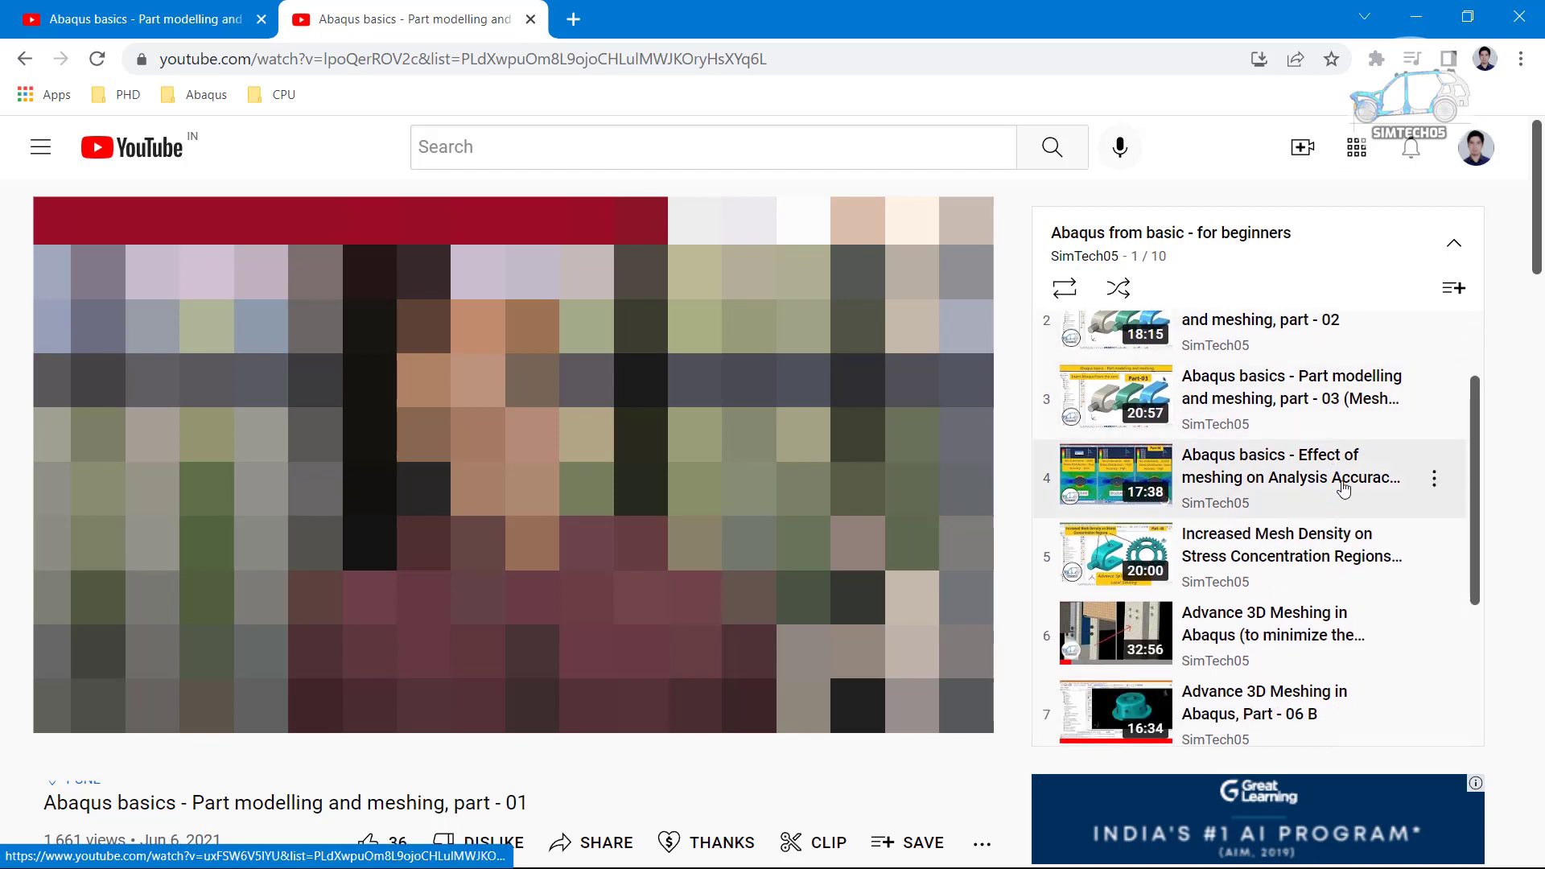
pyautogui.scroll(-2, 1340, 523)
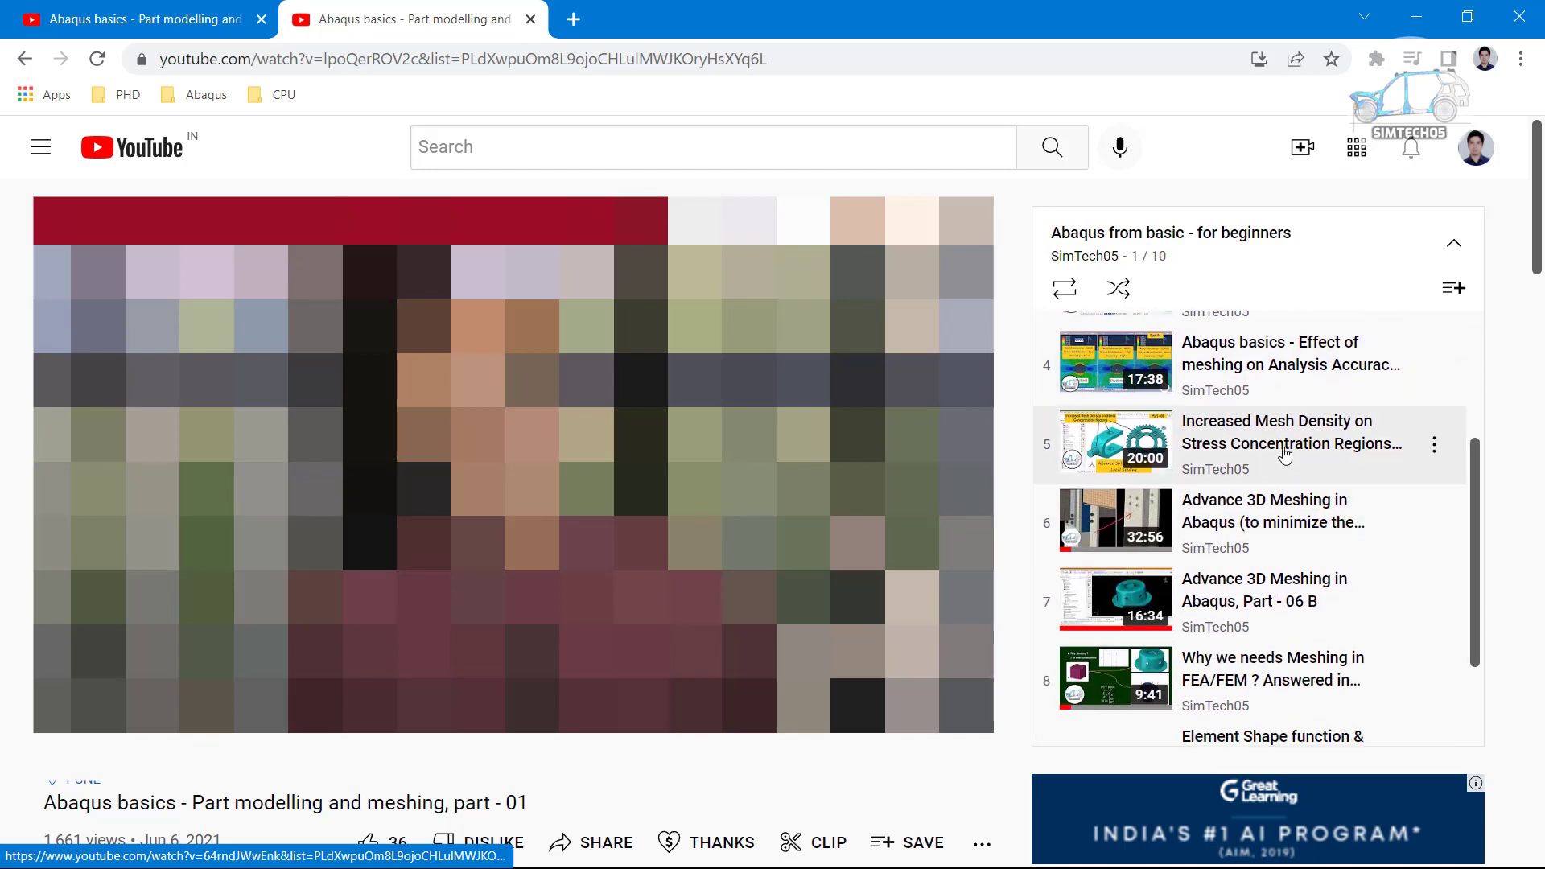
pyautogui.scroll(-1, 1278, 532)
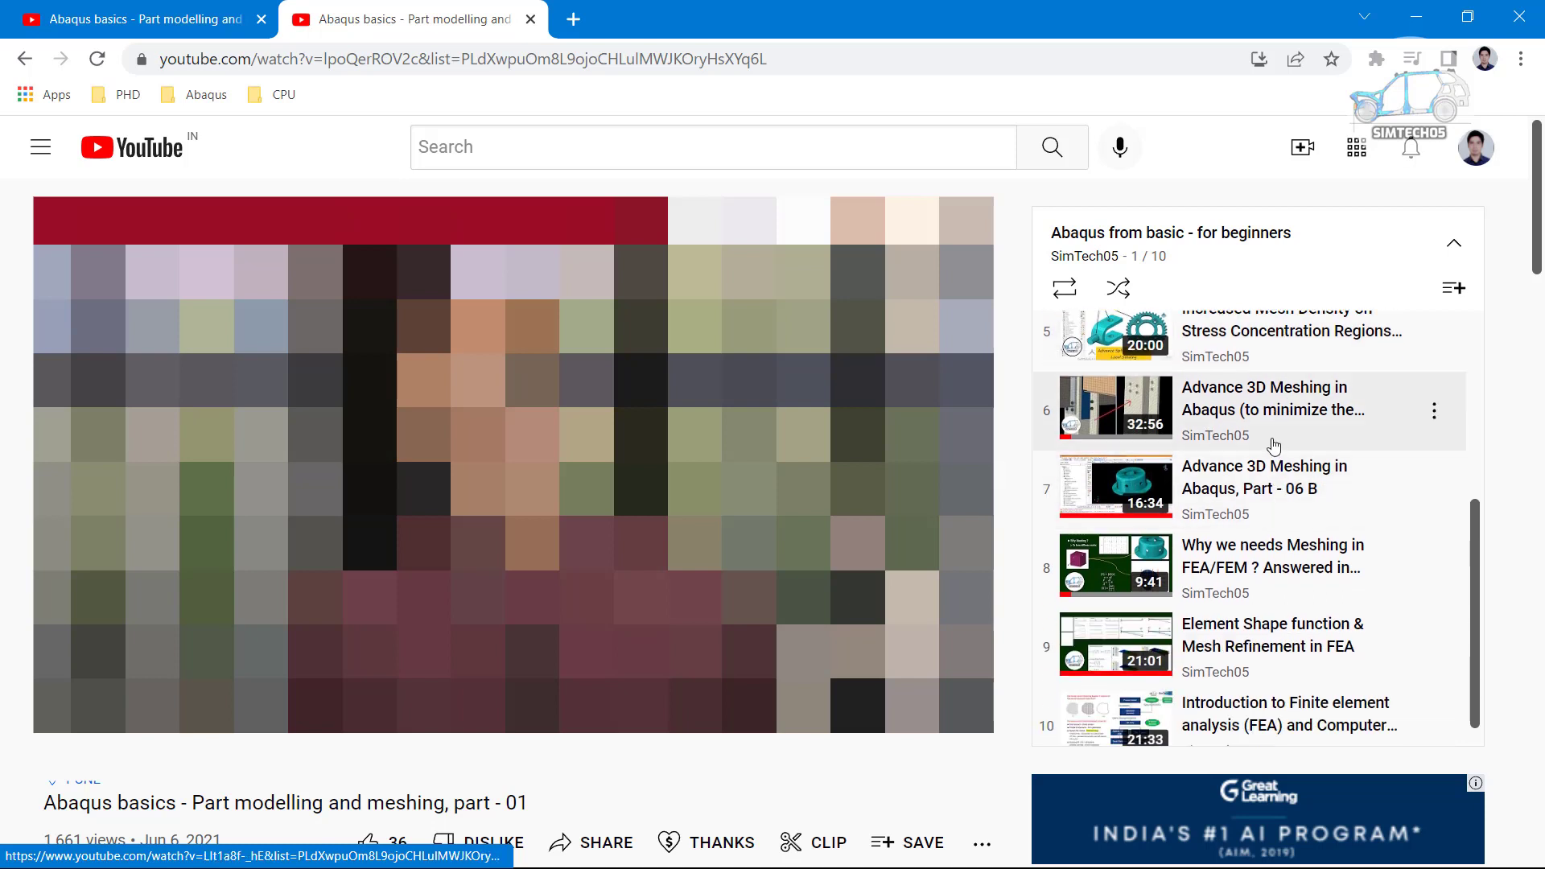
pyautogui.scroll(-1, 1233, 493)
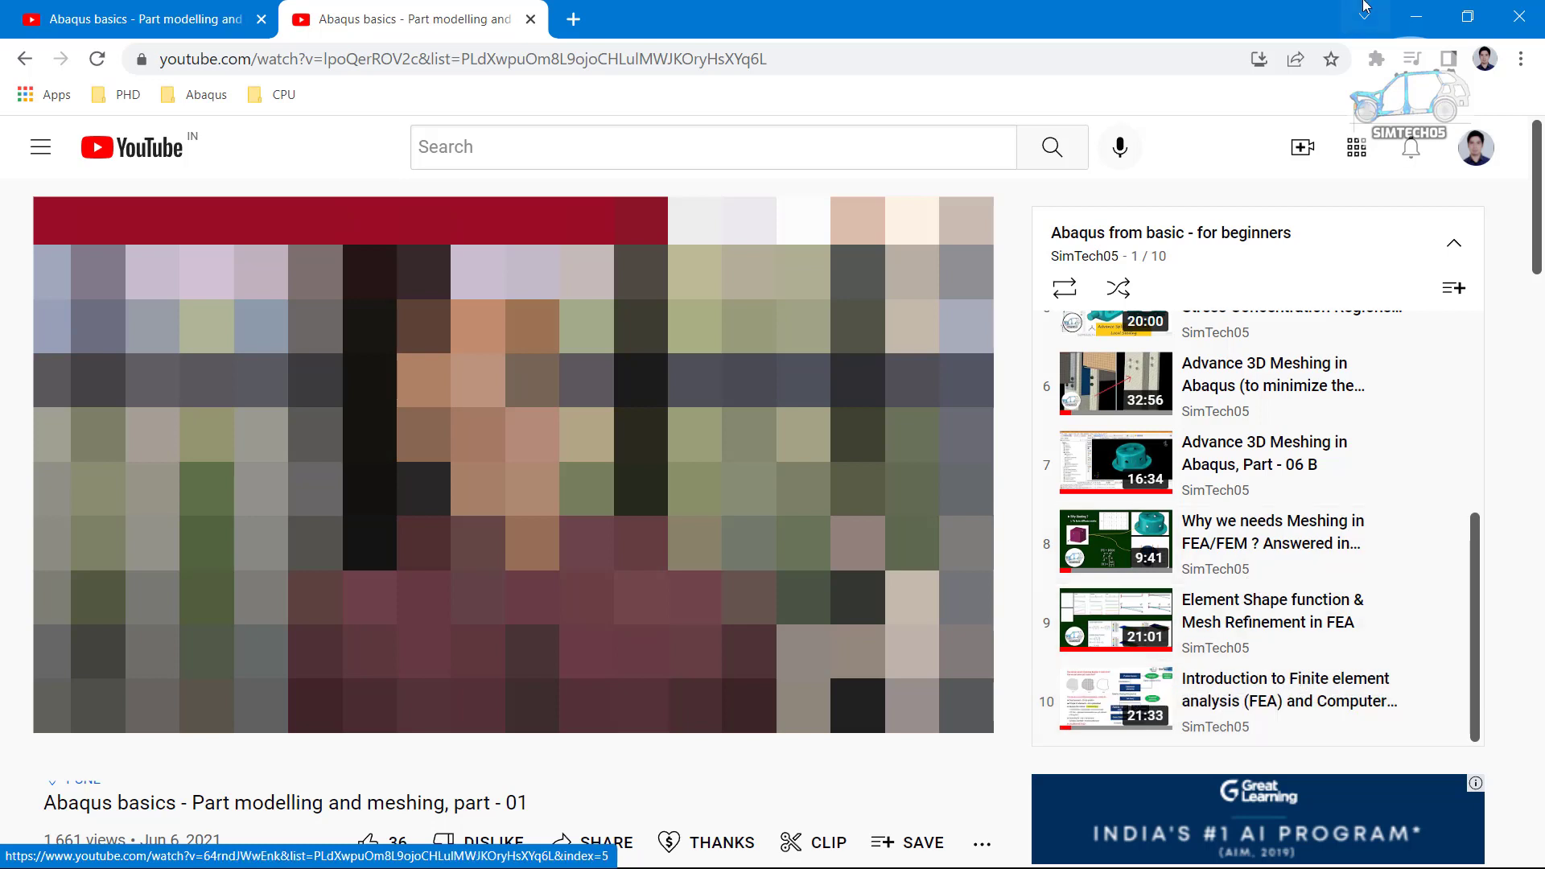
# Switch to Abaqus/CAE, dismiss the open Create Part dialog and select the Part module
pyautogui.click(1416, 18)
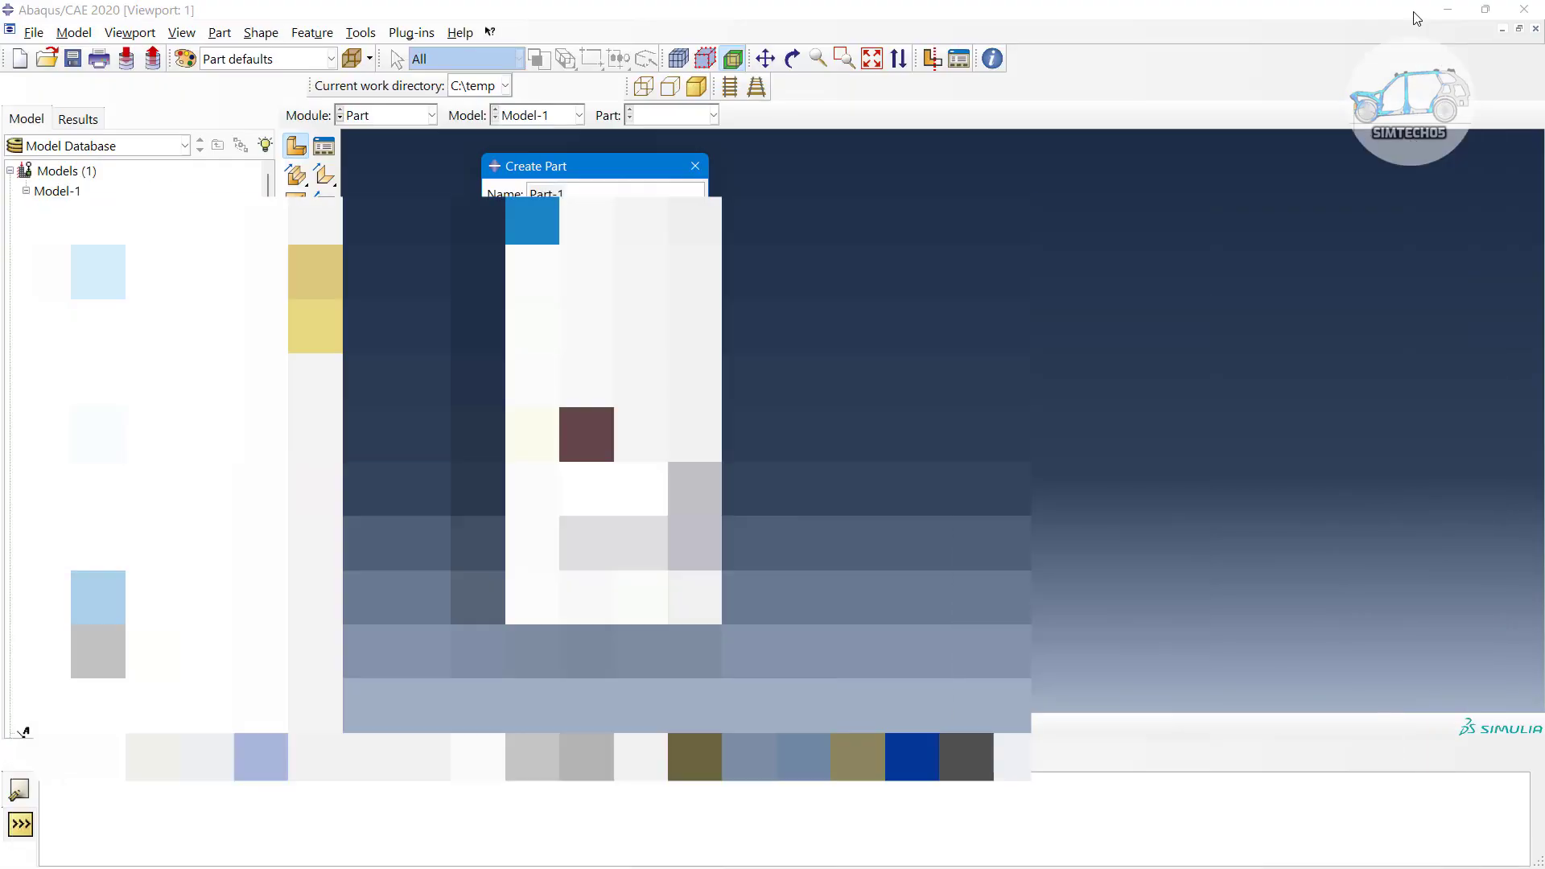
pyautogui.moveTo(564, 166); pyautogui.dragTo(480, 165)
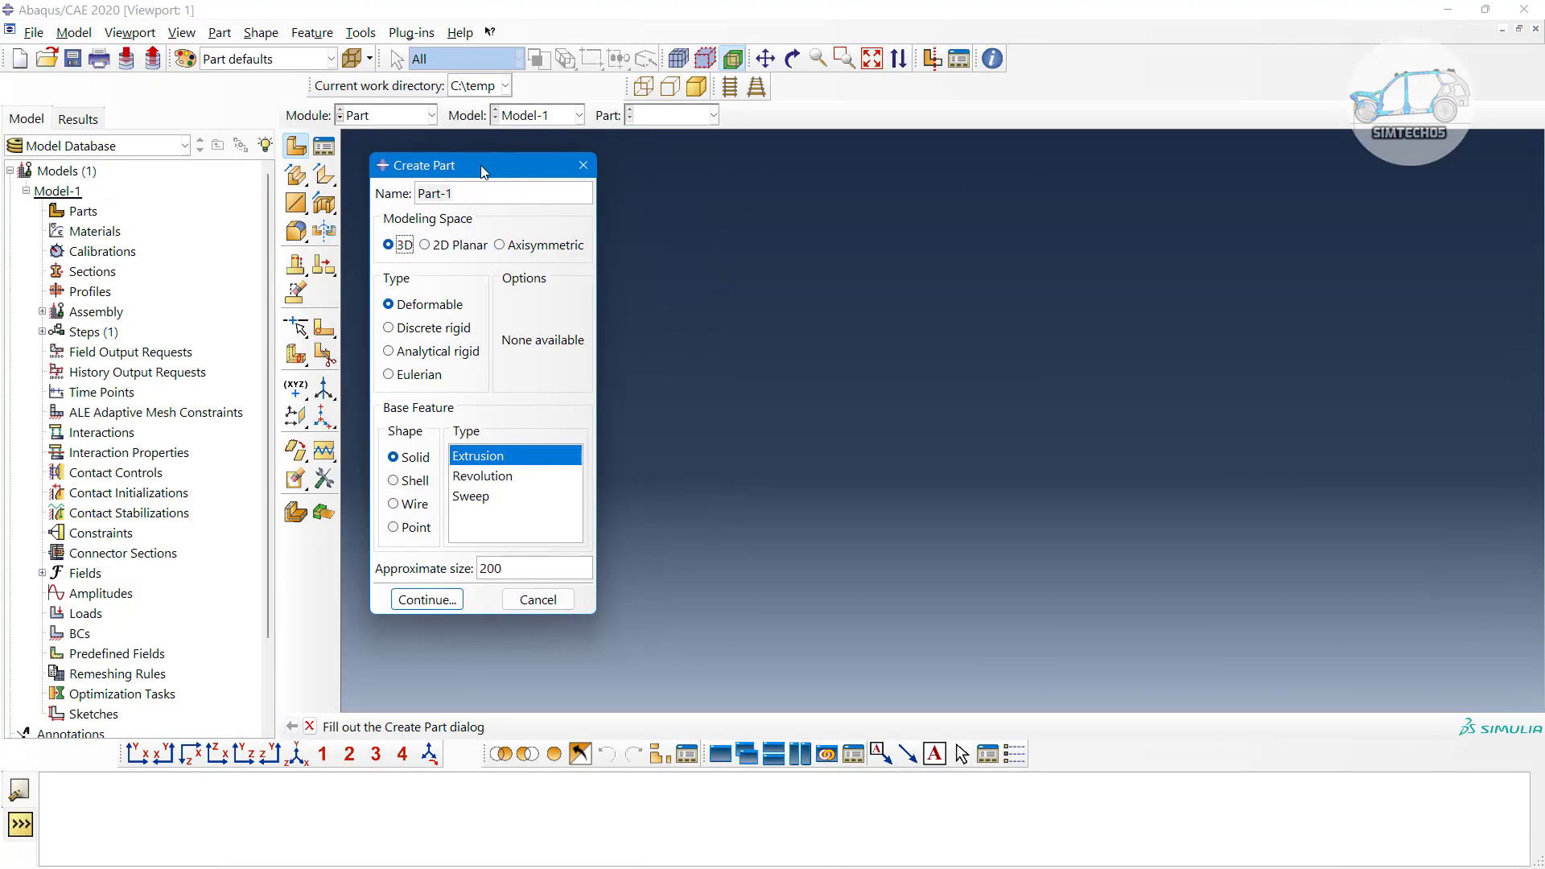
pyautogui.click(391, 117)
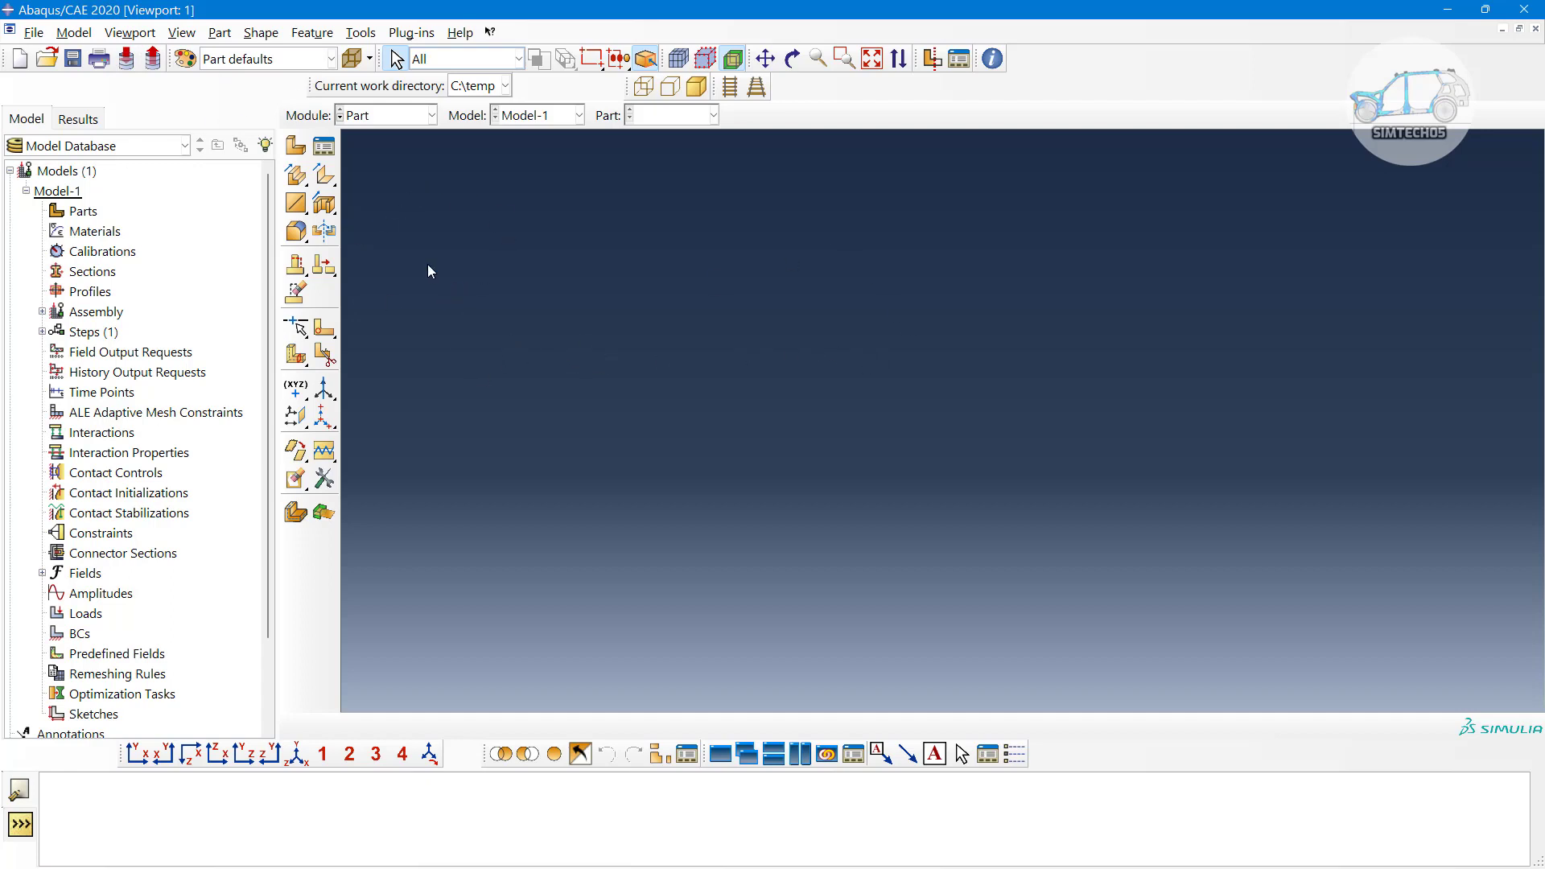
pyautogui.click(368, 117)
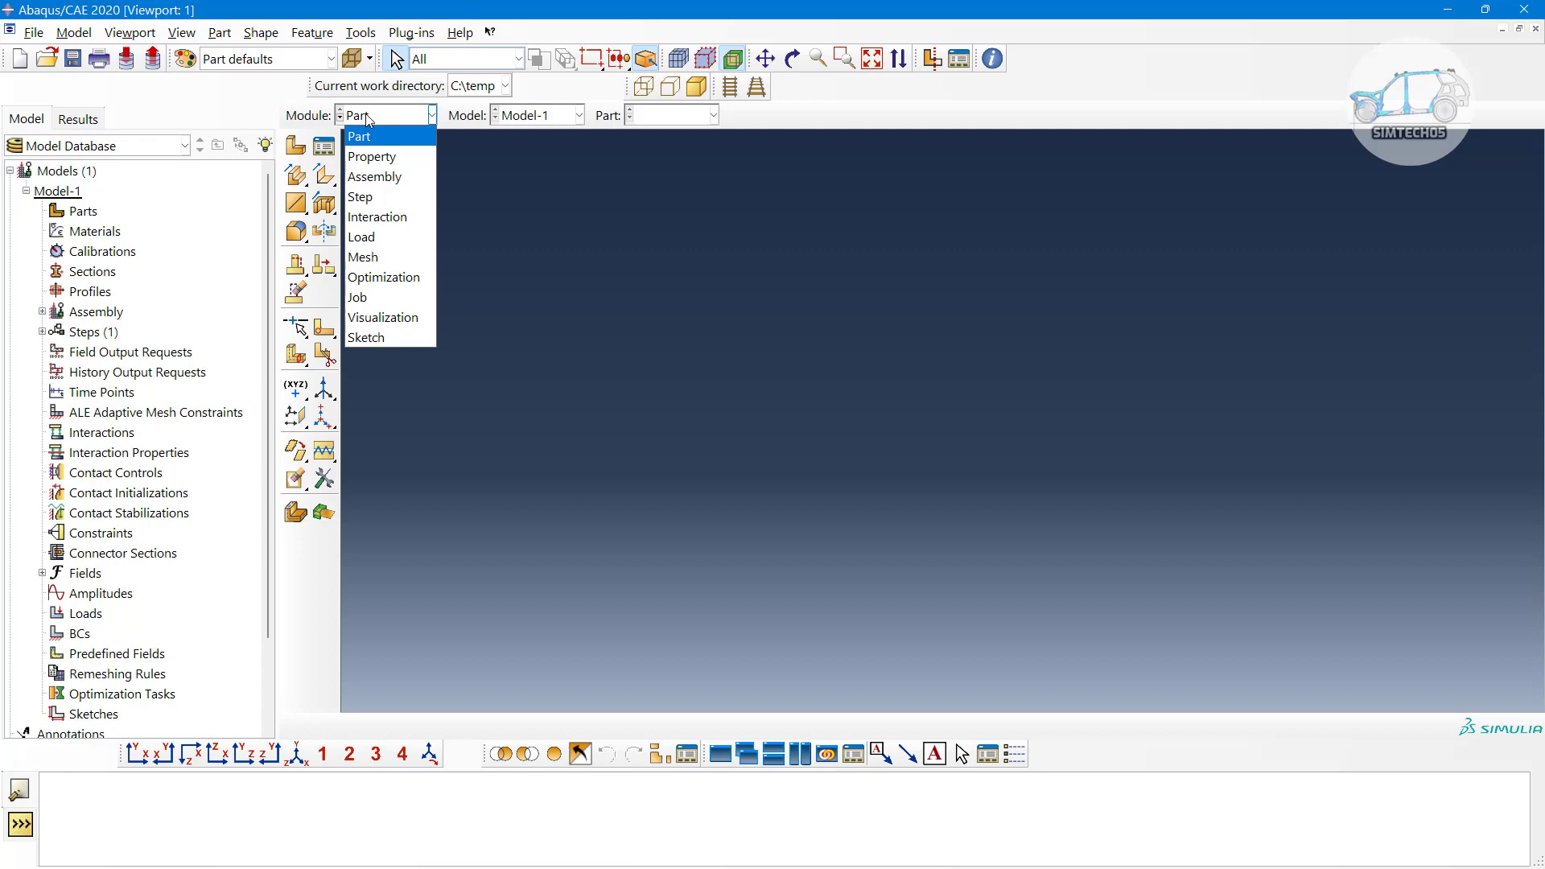
pyautogui.click(373, 137)
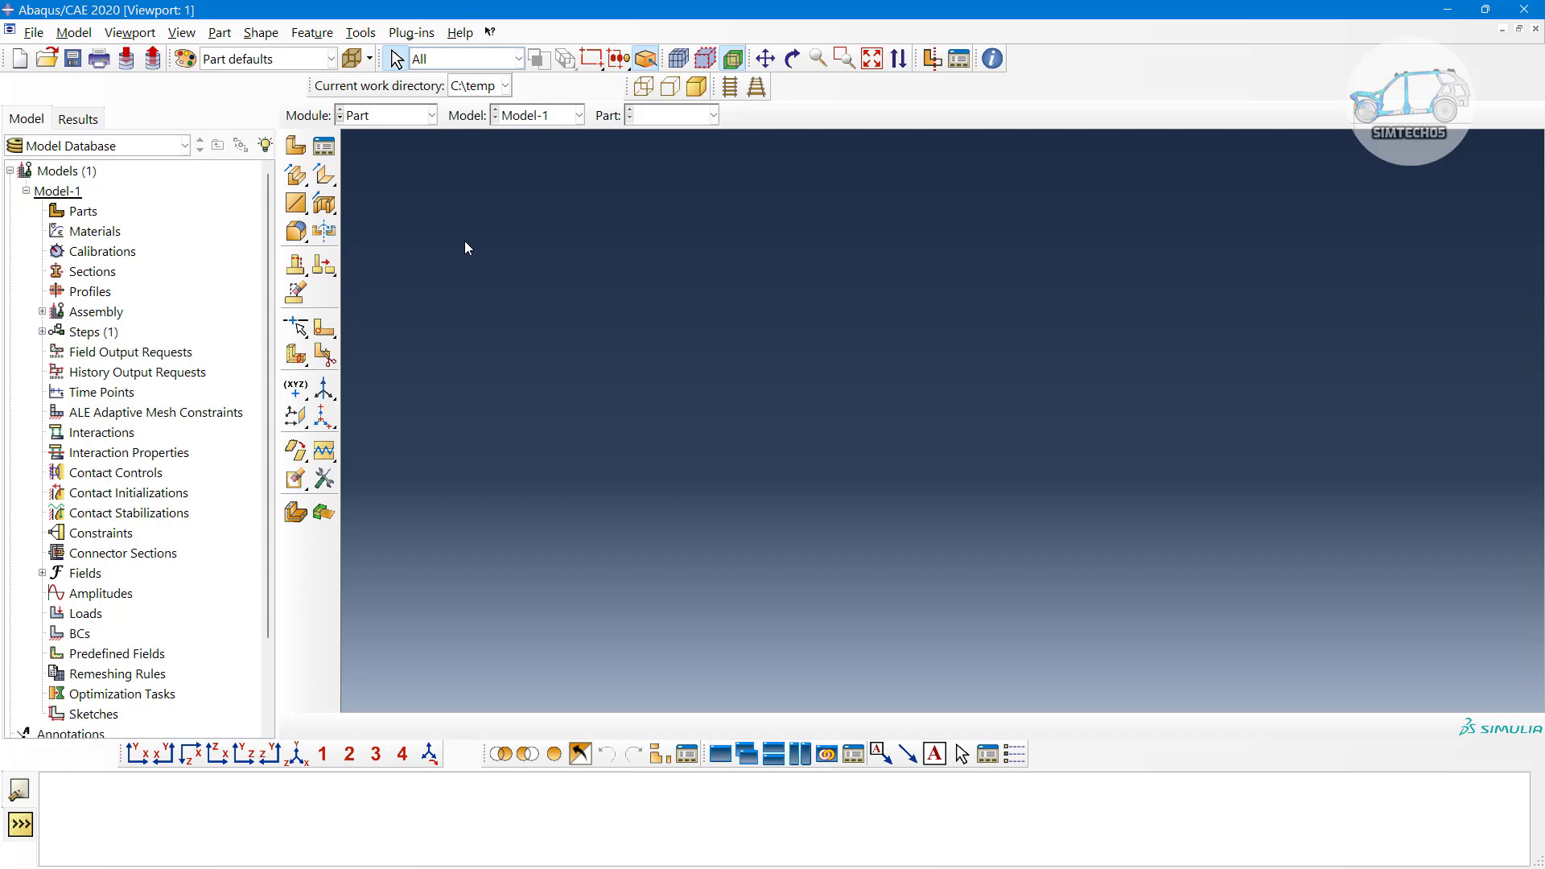
# Examine which file formats can be imported as a part, including Abaqus input files, and close the import without choosing a file
pyautogui.click(92, 212)
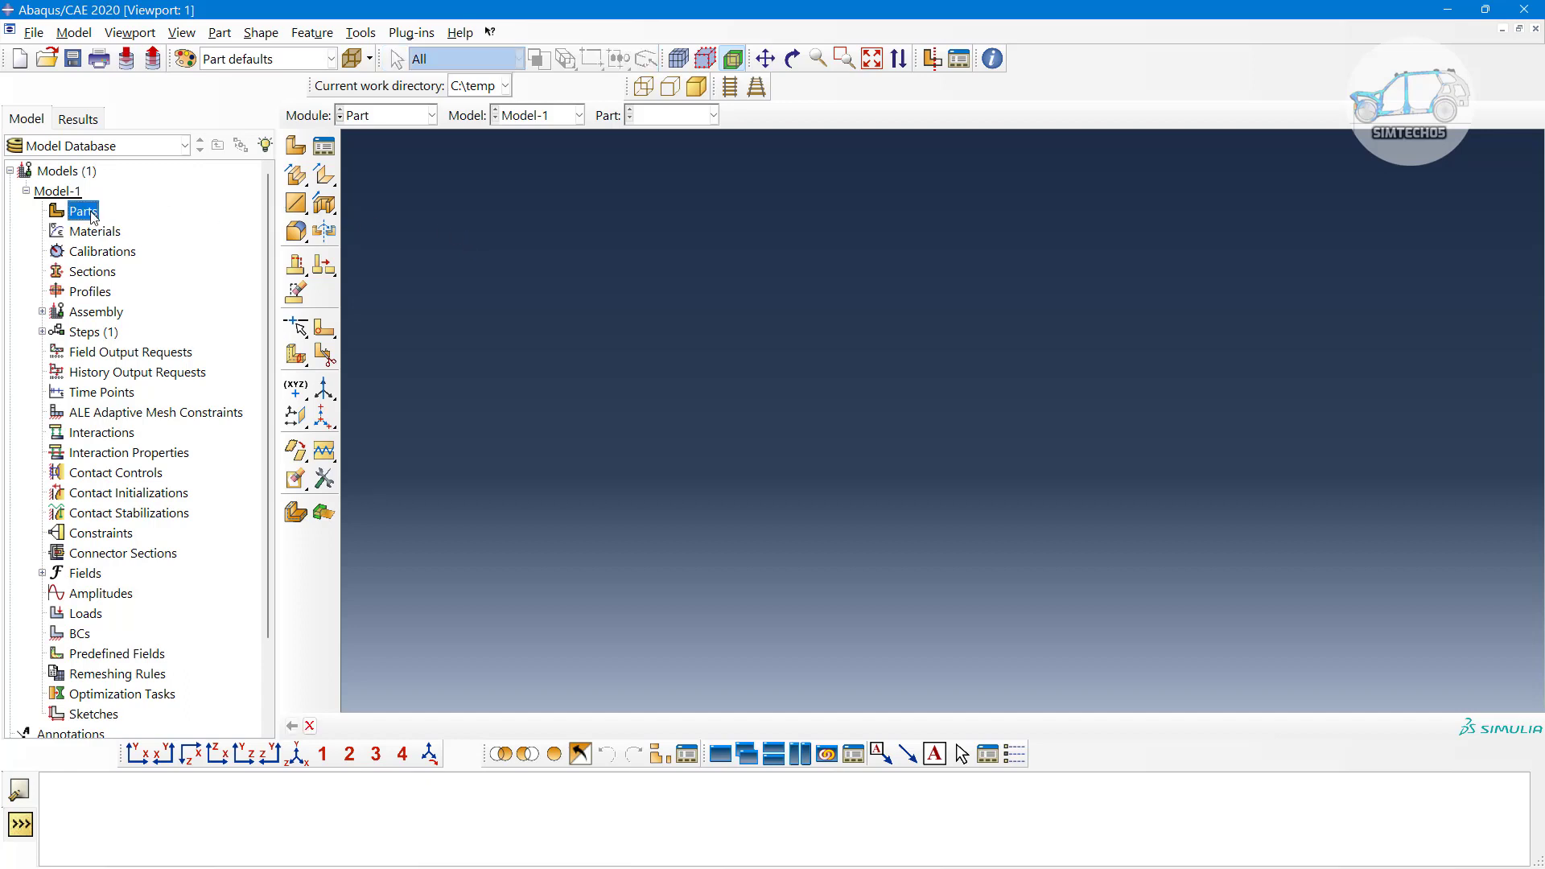
pyautogui.rightClick(93, 217)
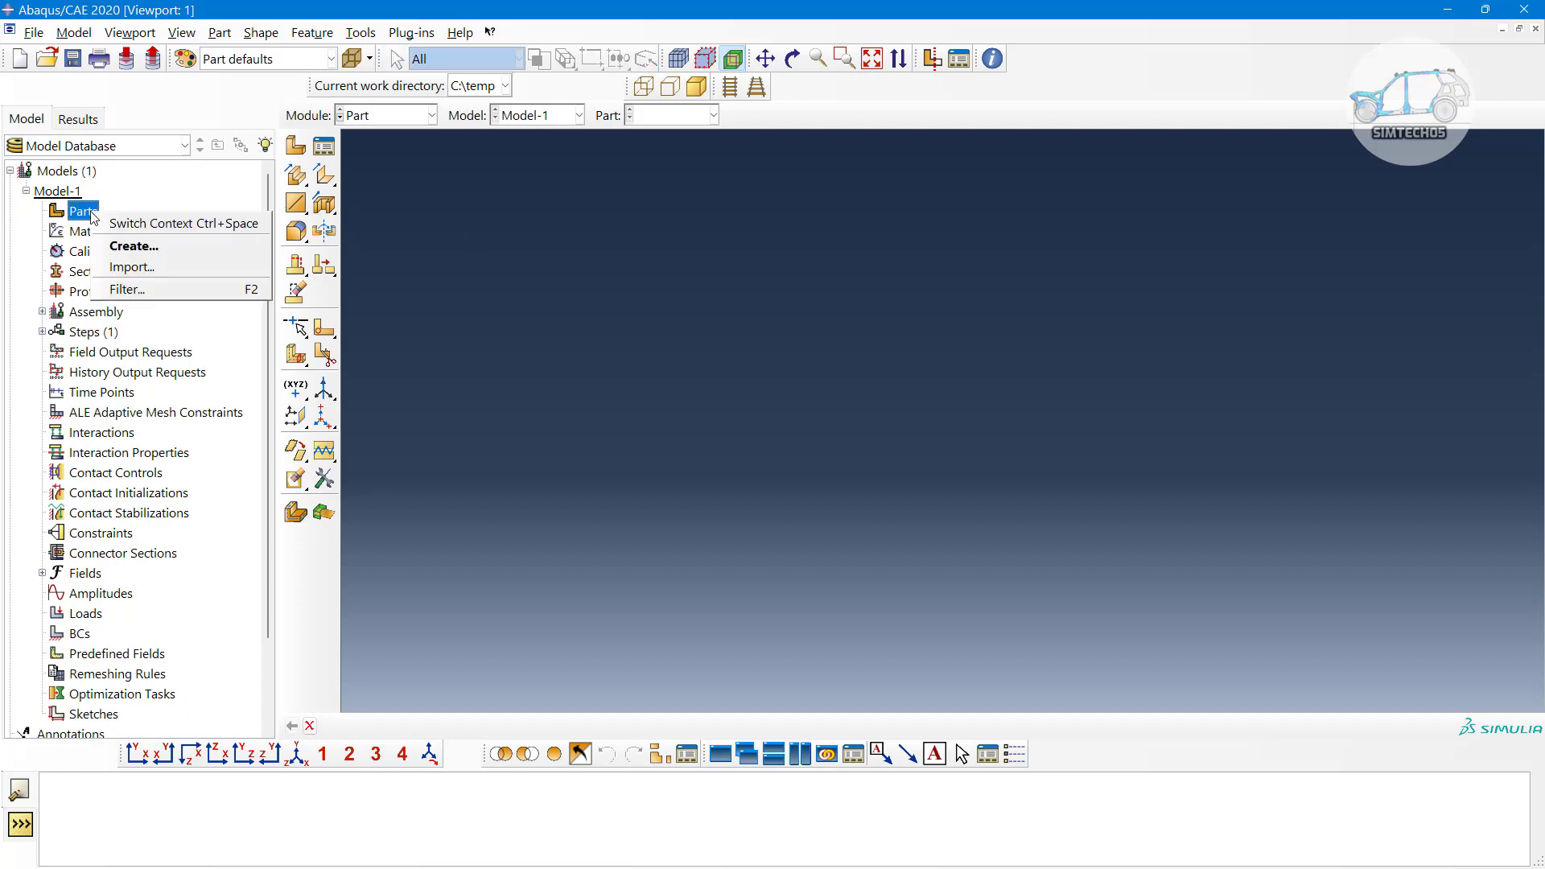
pyautogui.click(124, 267)
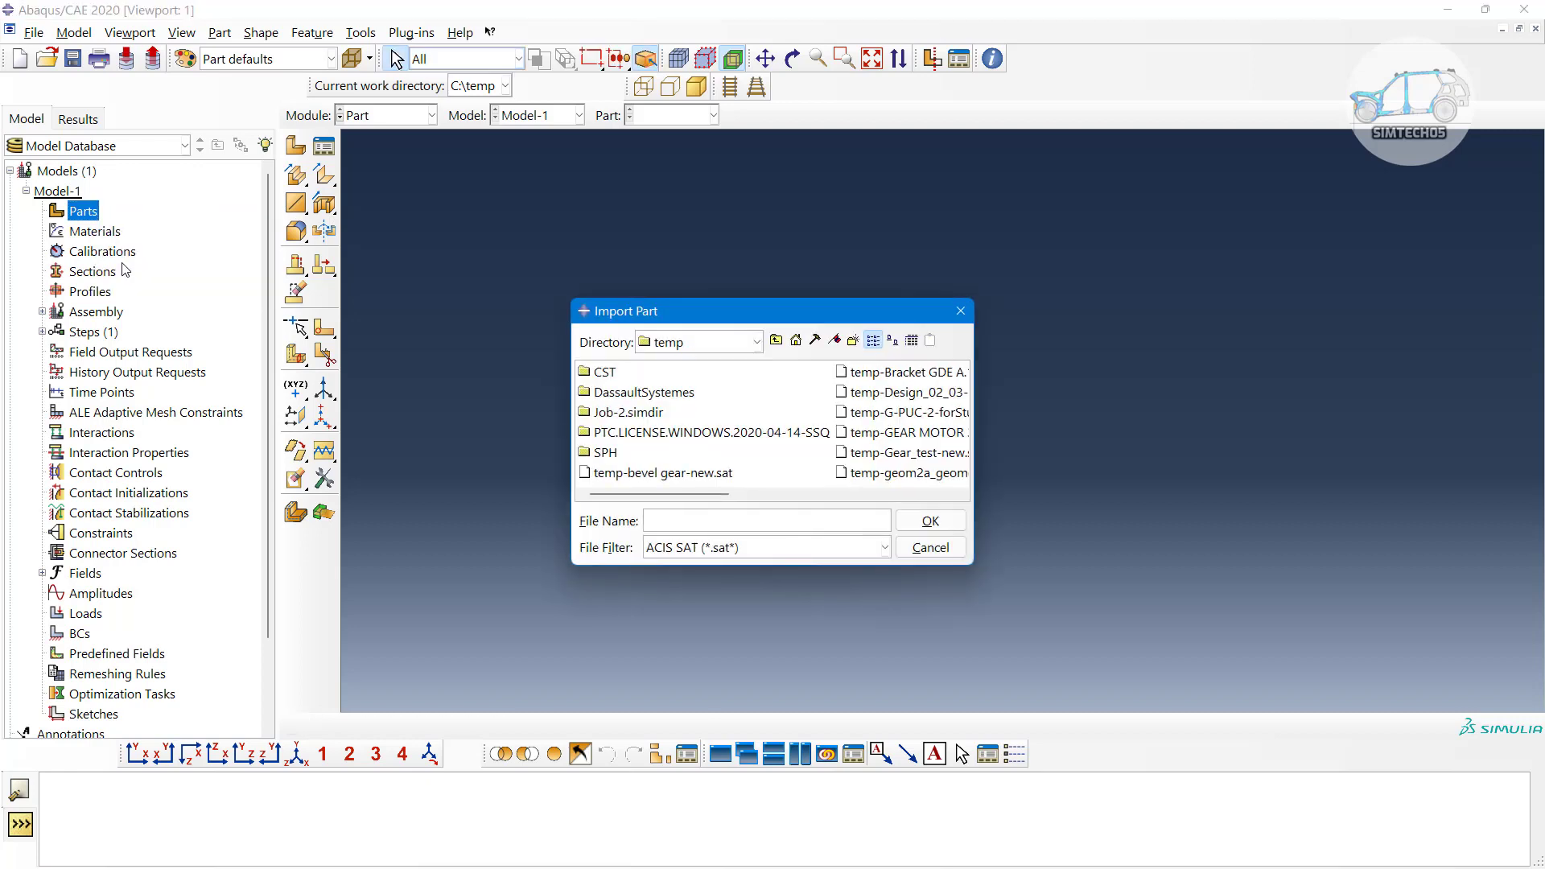
pyautogui.click(756, 548)
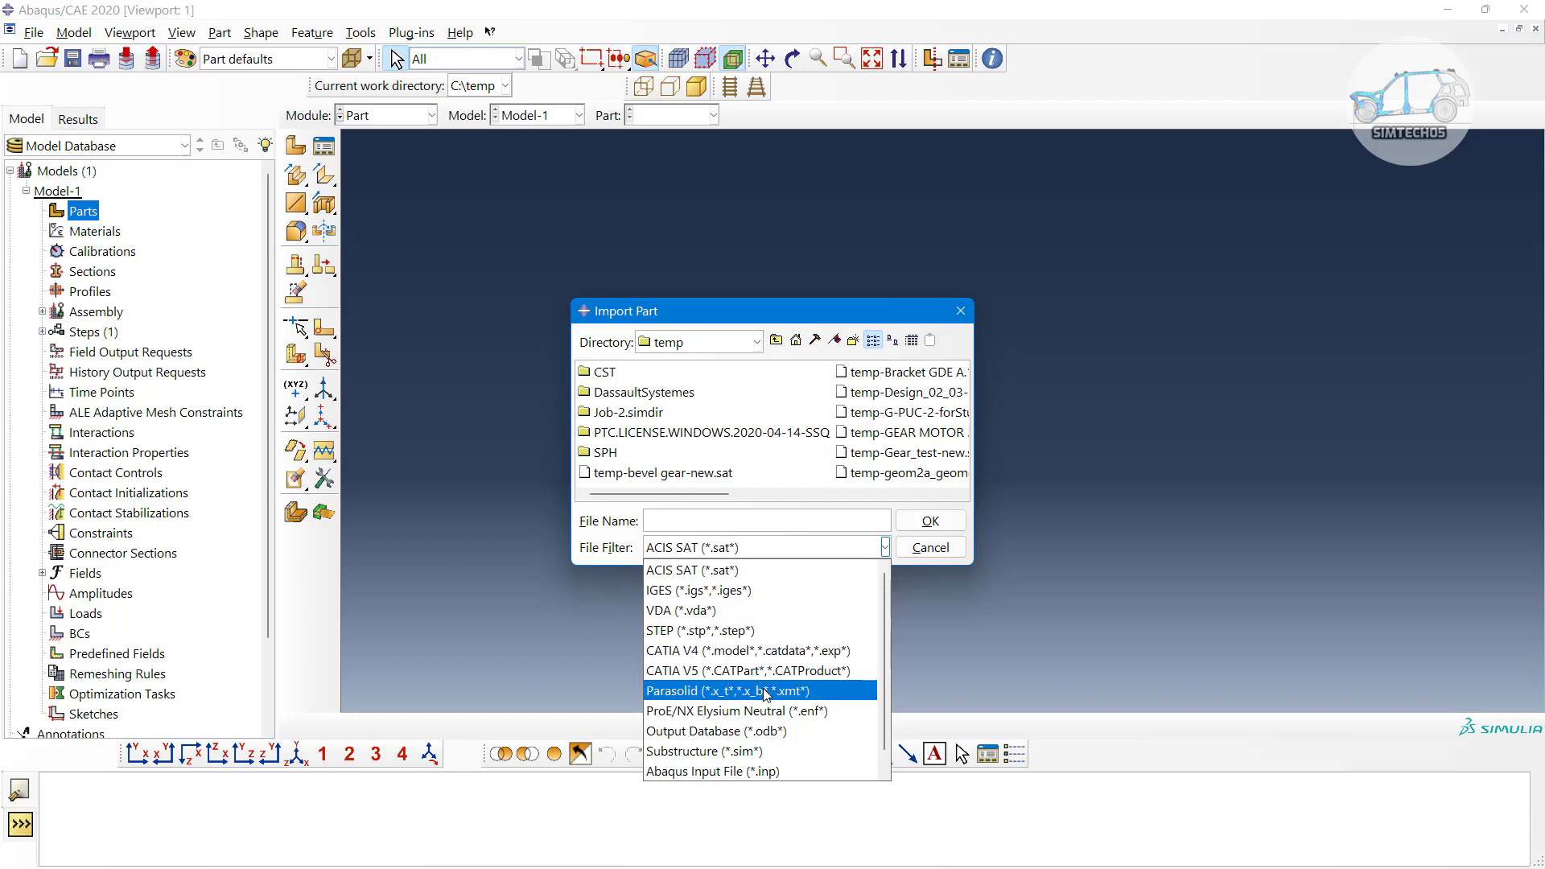
pyautogui.scroll(-1, 773, 749)
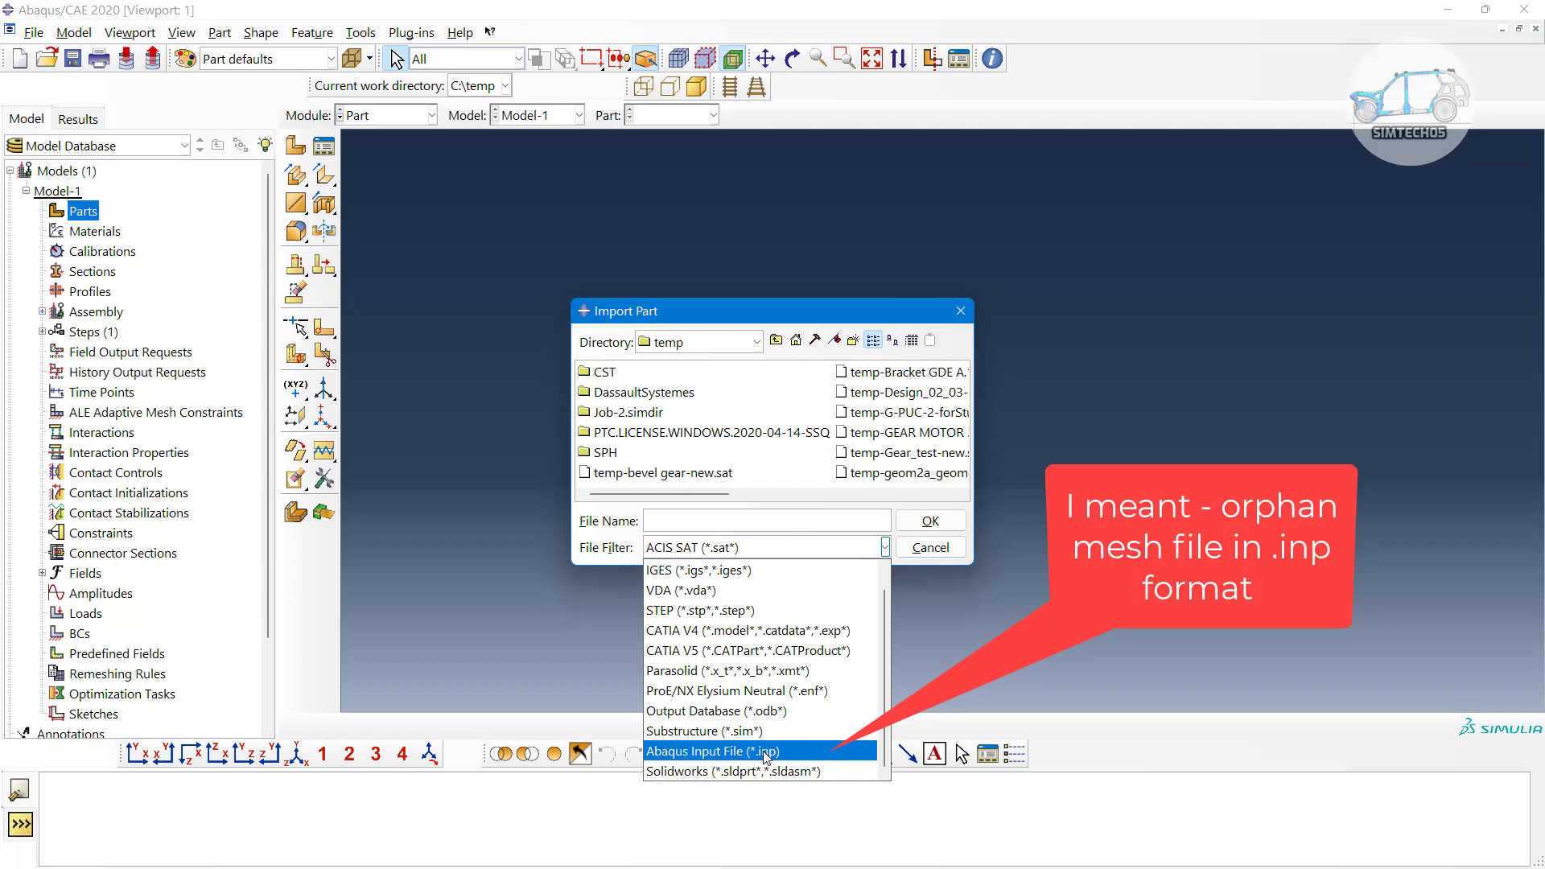
pyautogui.click(772, 315)
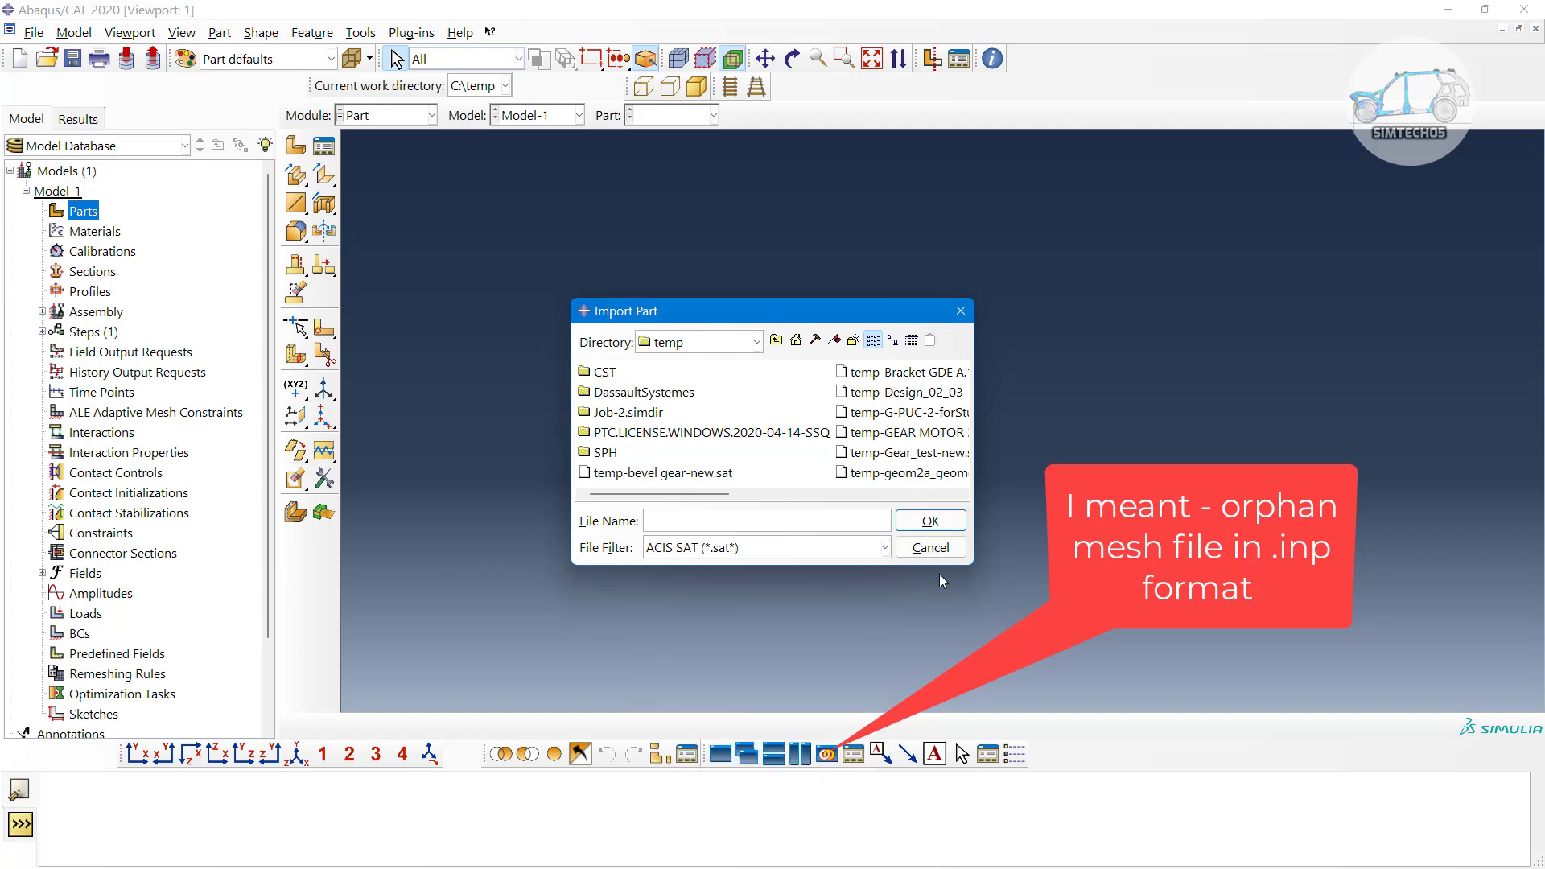
pyautogui.click(940, 549)
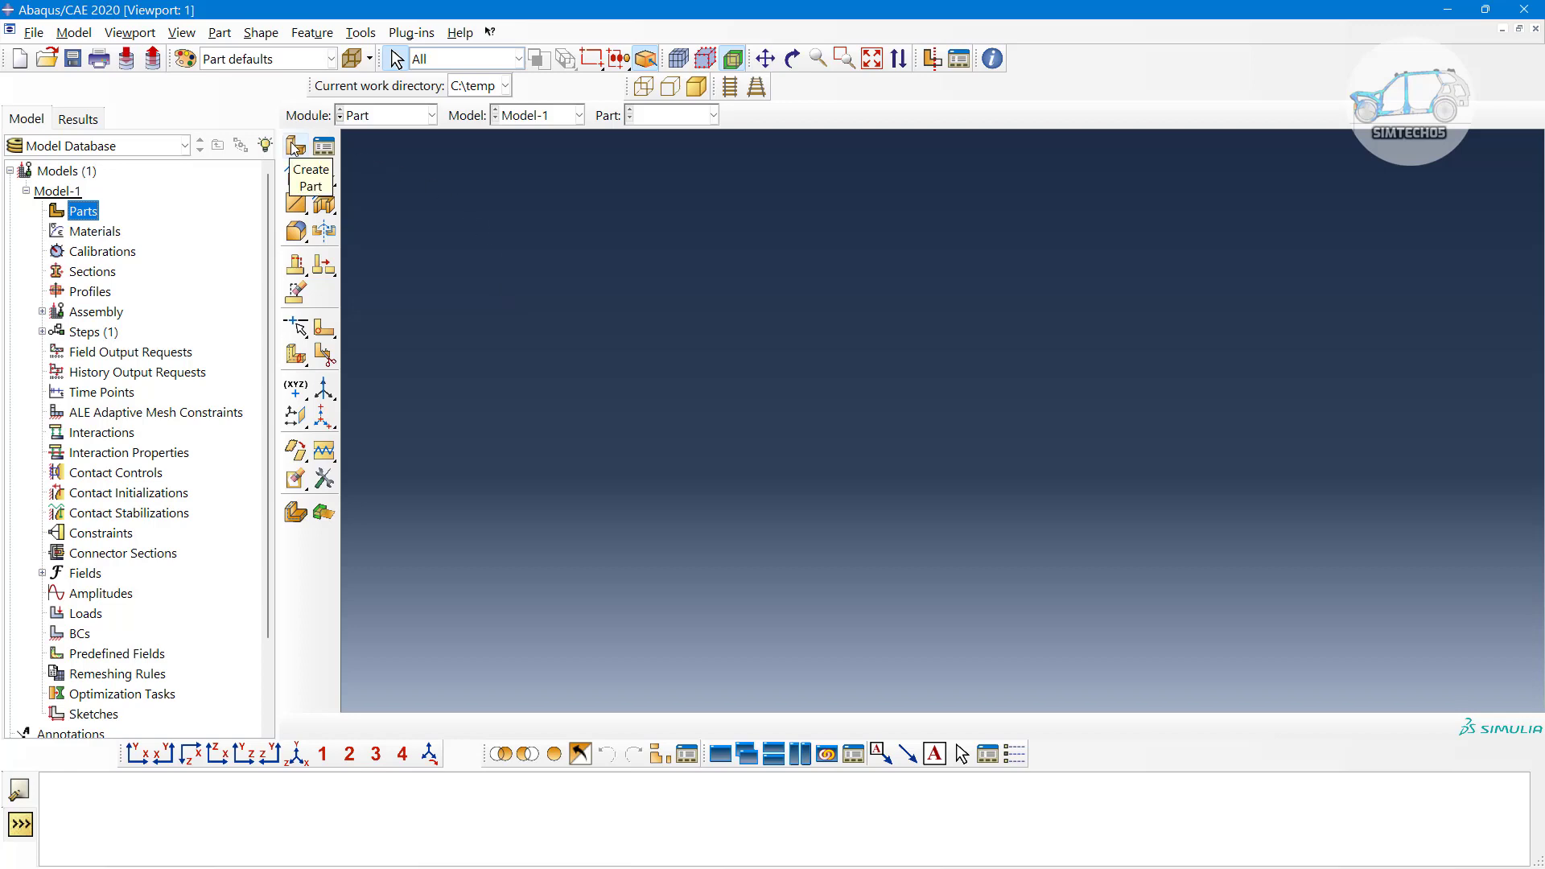
# Start a new part from the Part Manager and arrange the Create Part and Part Manager dialogs side by side
pyautogui.click(320, 150)
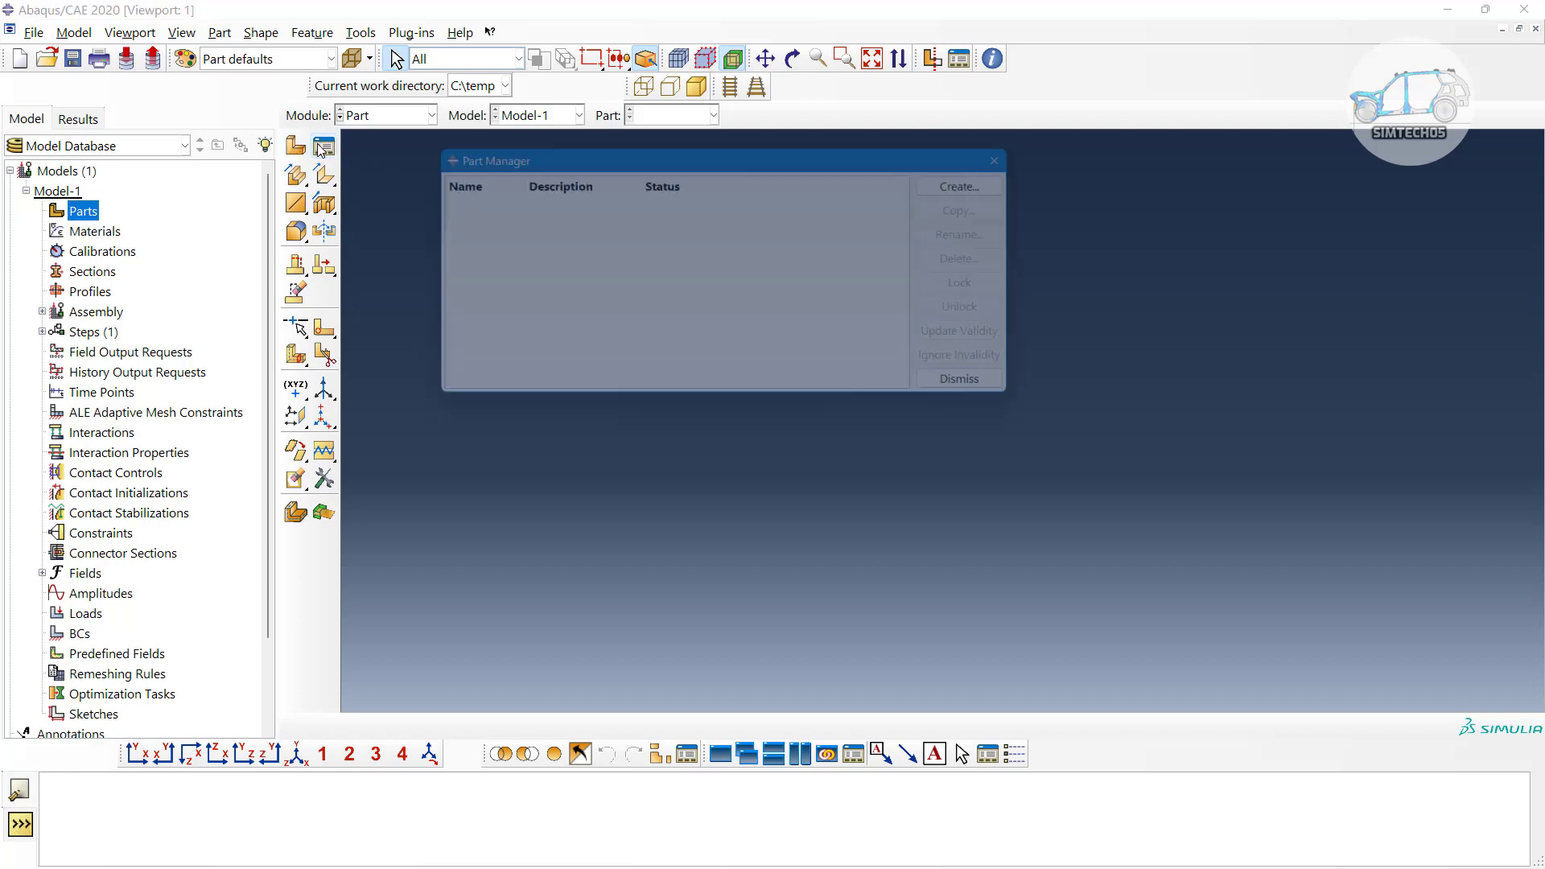
pyautogui.moveTo(535, 153); pyautogui.dragTo(624, 177)
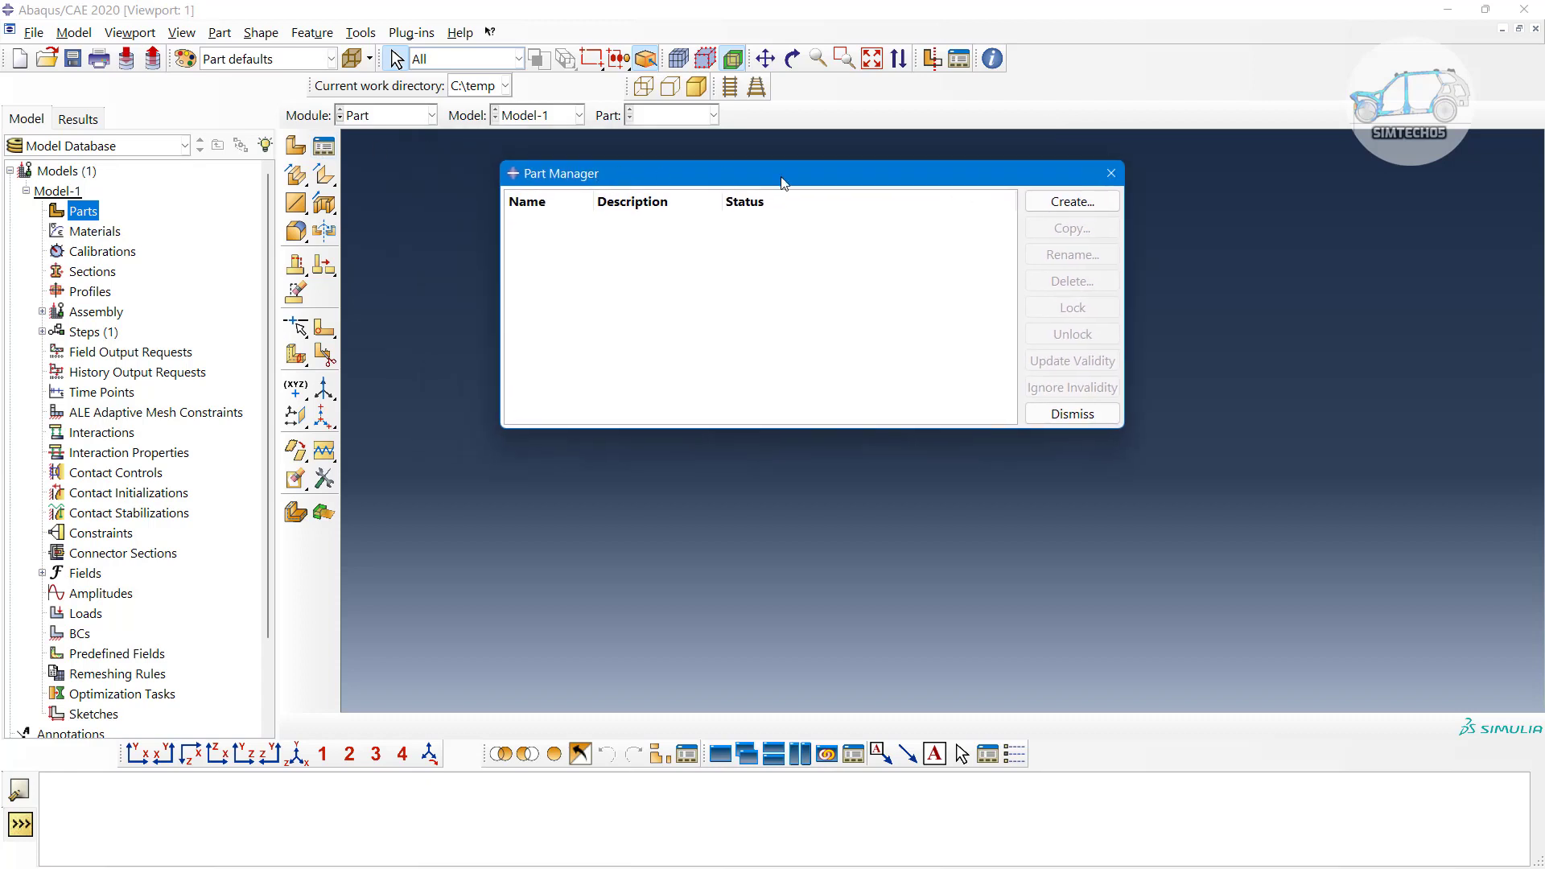
pyautogui.click(1072, 201)
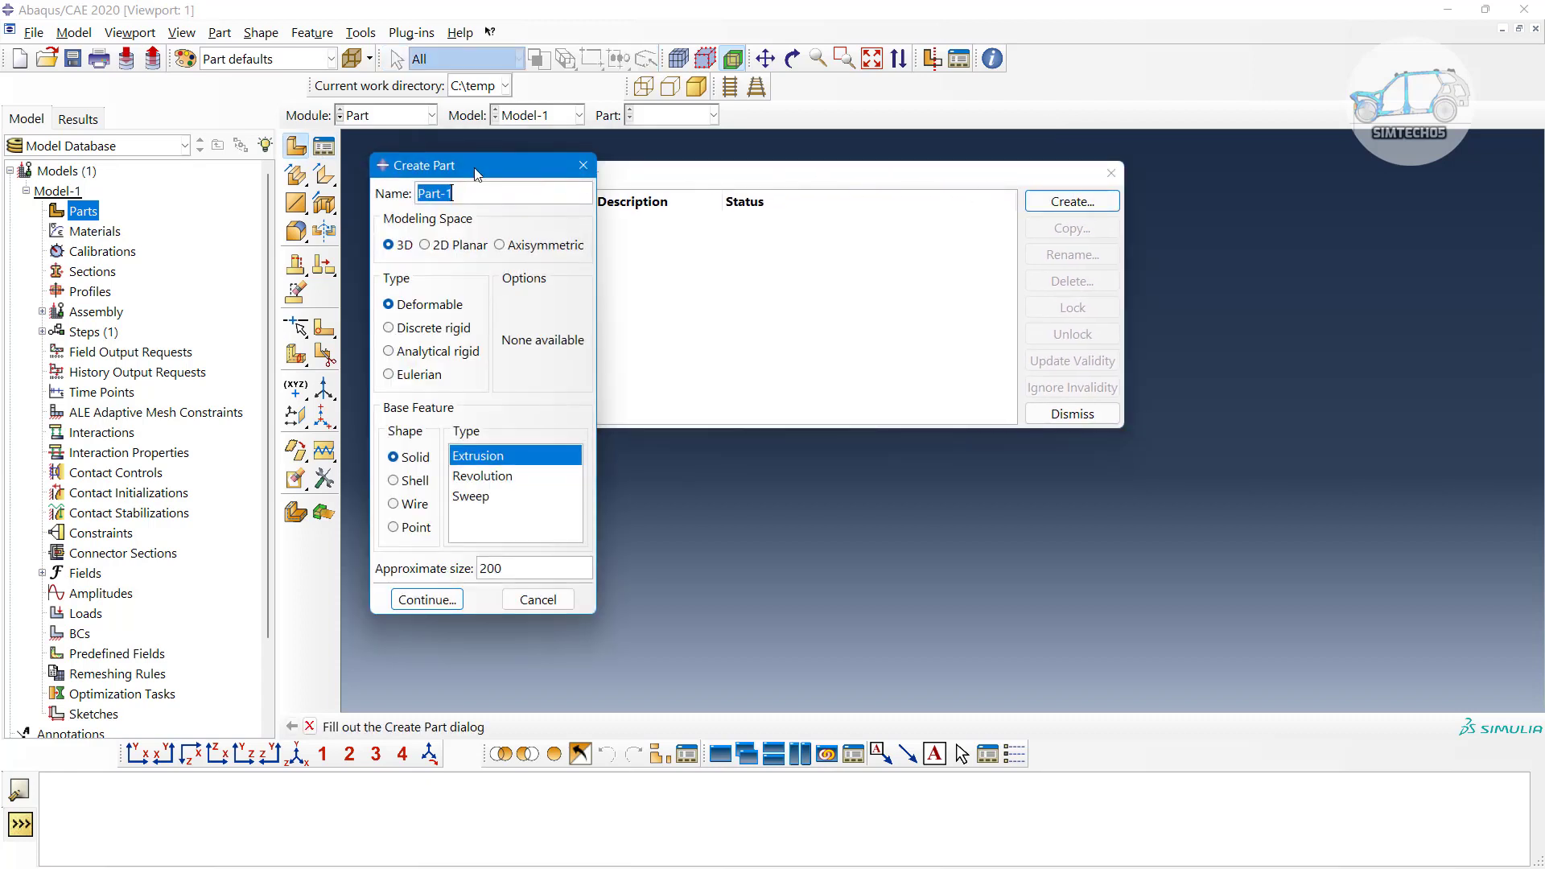
pyautogui.moveTo(474, 167); pyautogui.dragTo(504, 167)
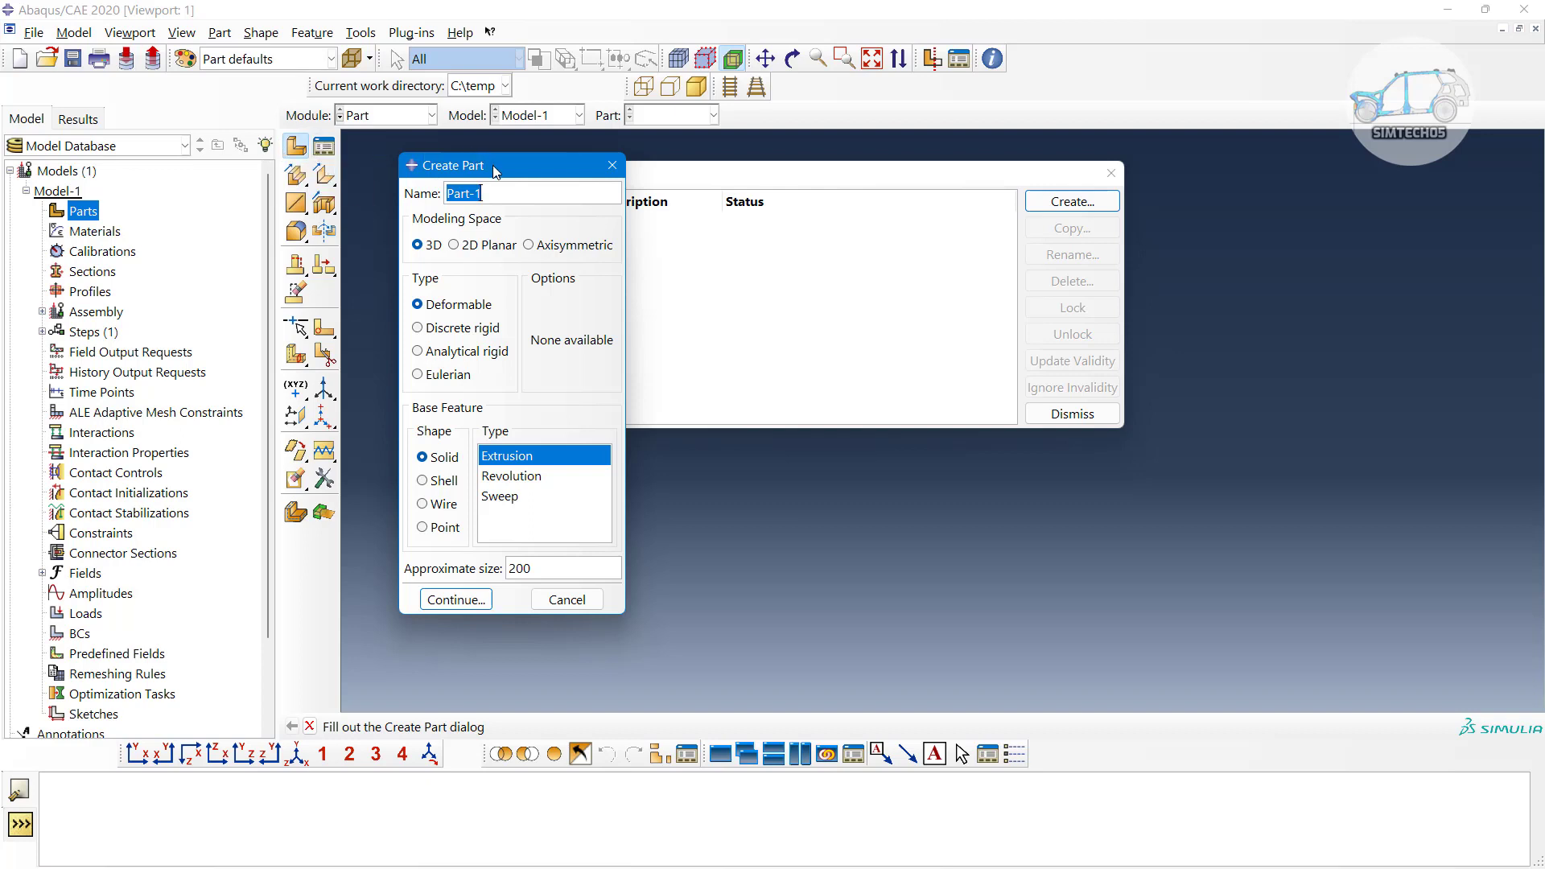
pyautogui.moveTo(495, 166); pyautogui.dragTo(338, 157)
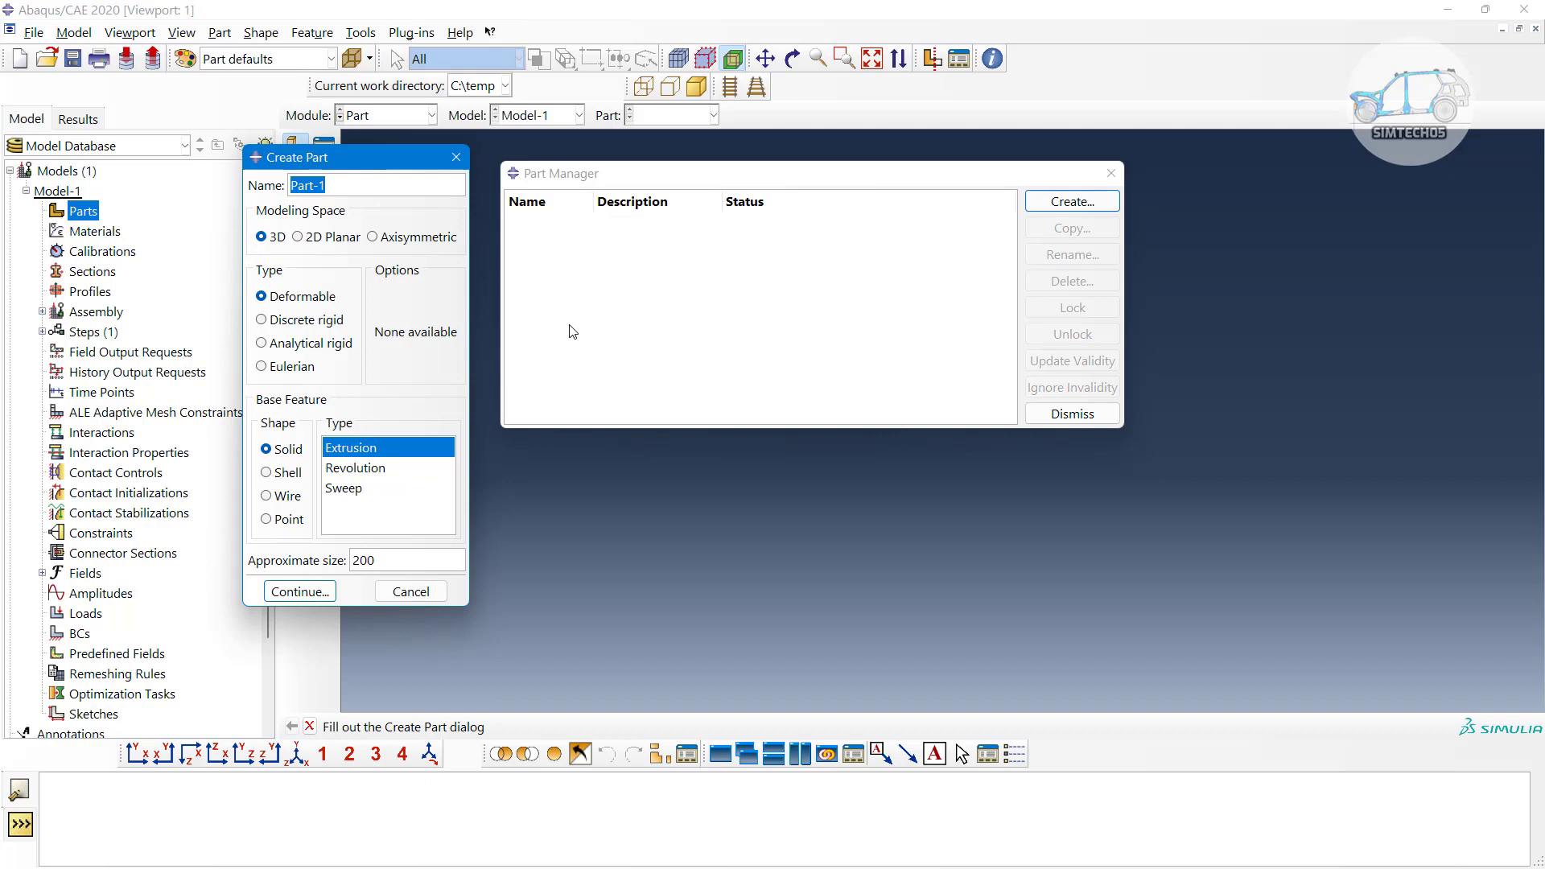
pyautogui.moveTo(631, 173); pyautogui.dragTo(937, 170)
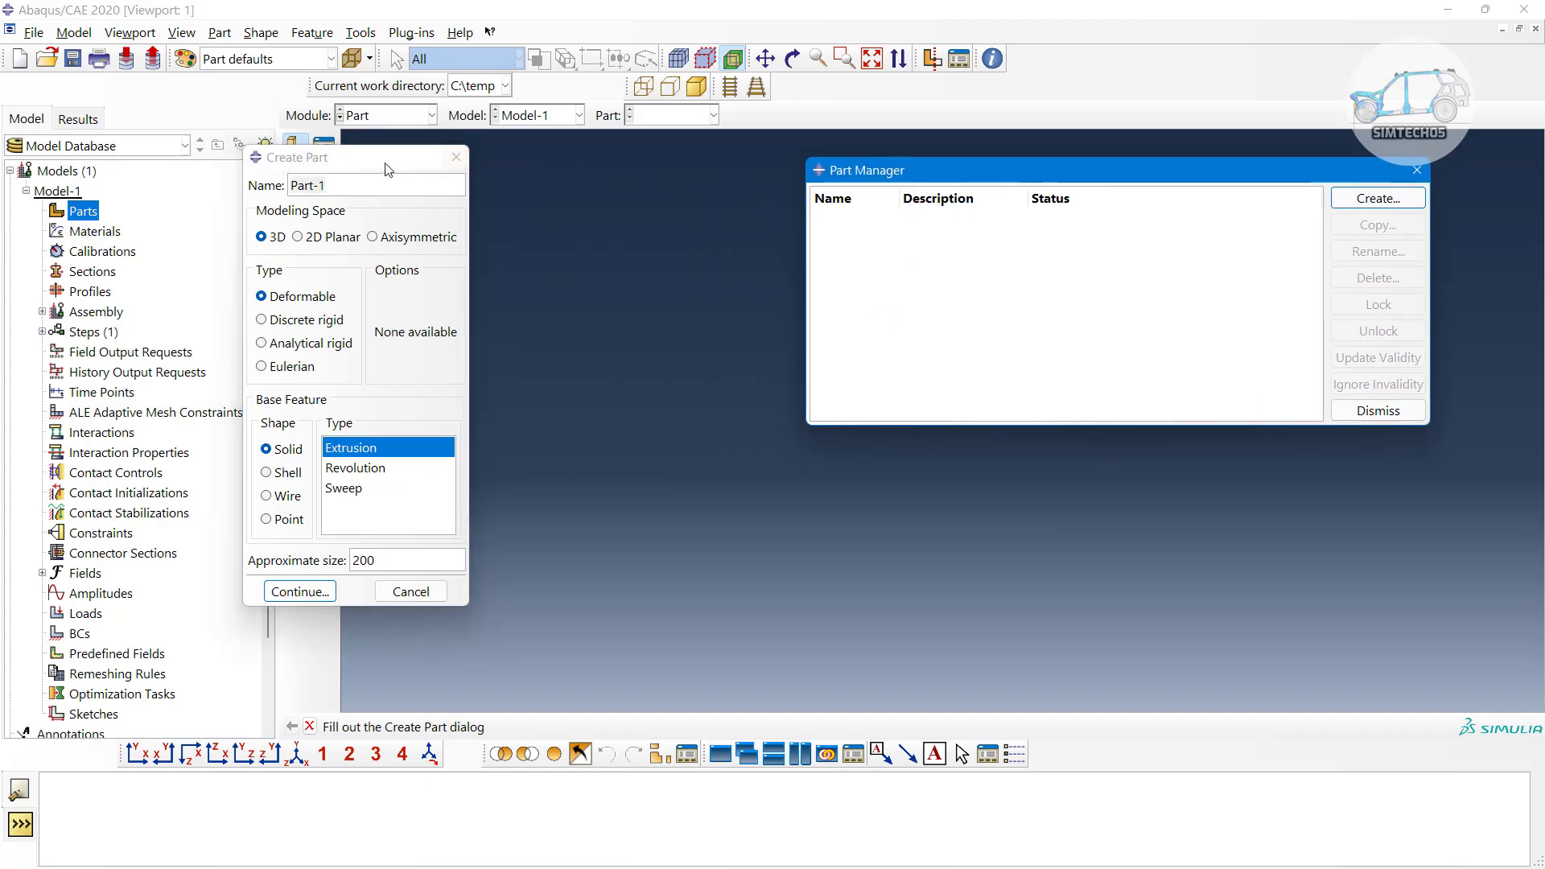
pyautogui.moveTo(387, 169); pyautogui.dragTo(656, 172)
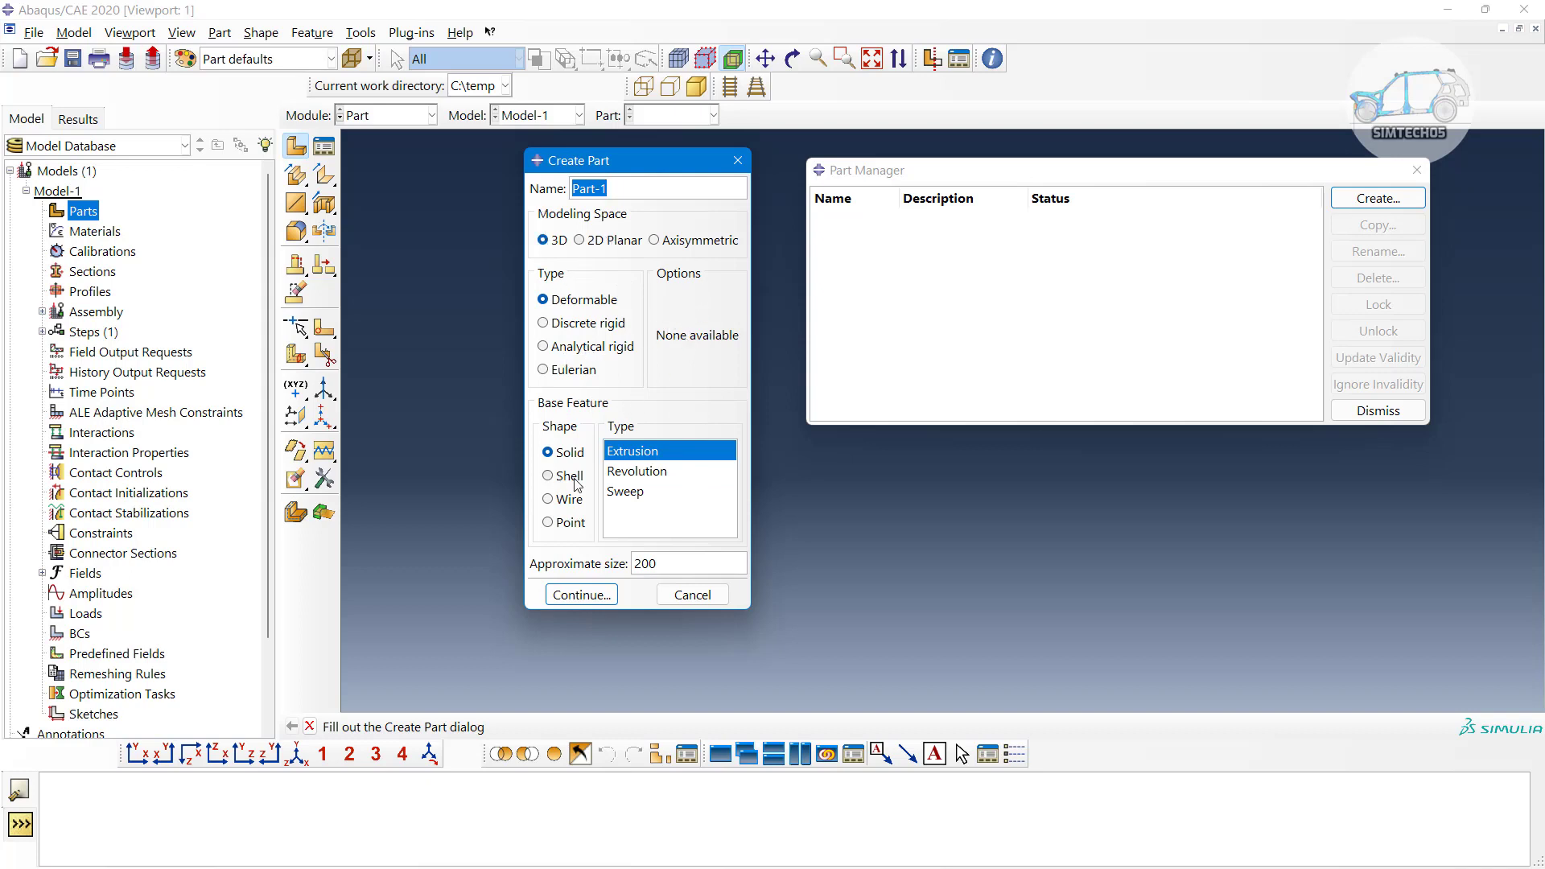
pyautogui.doubleClick(688, 562)
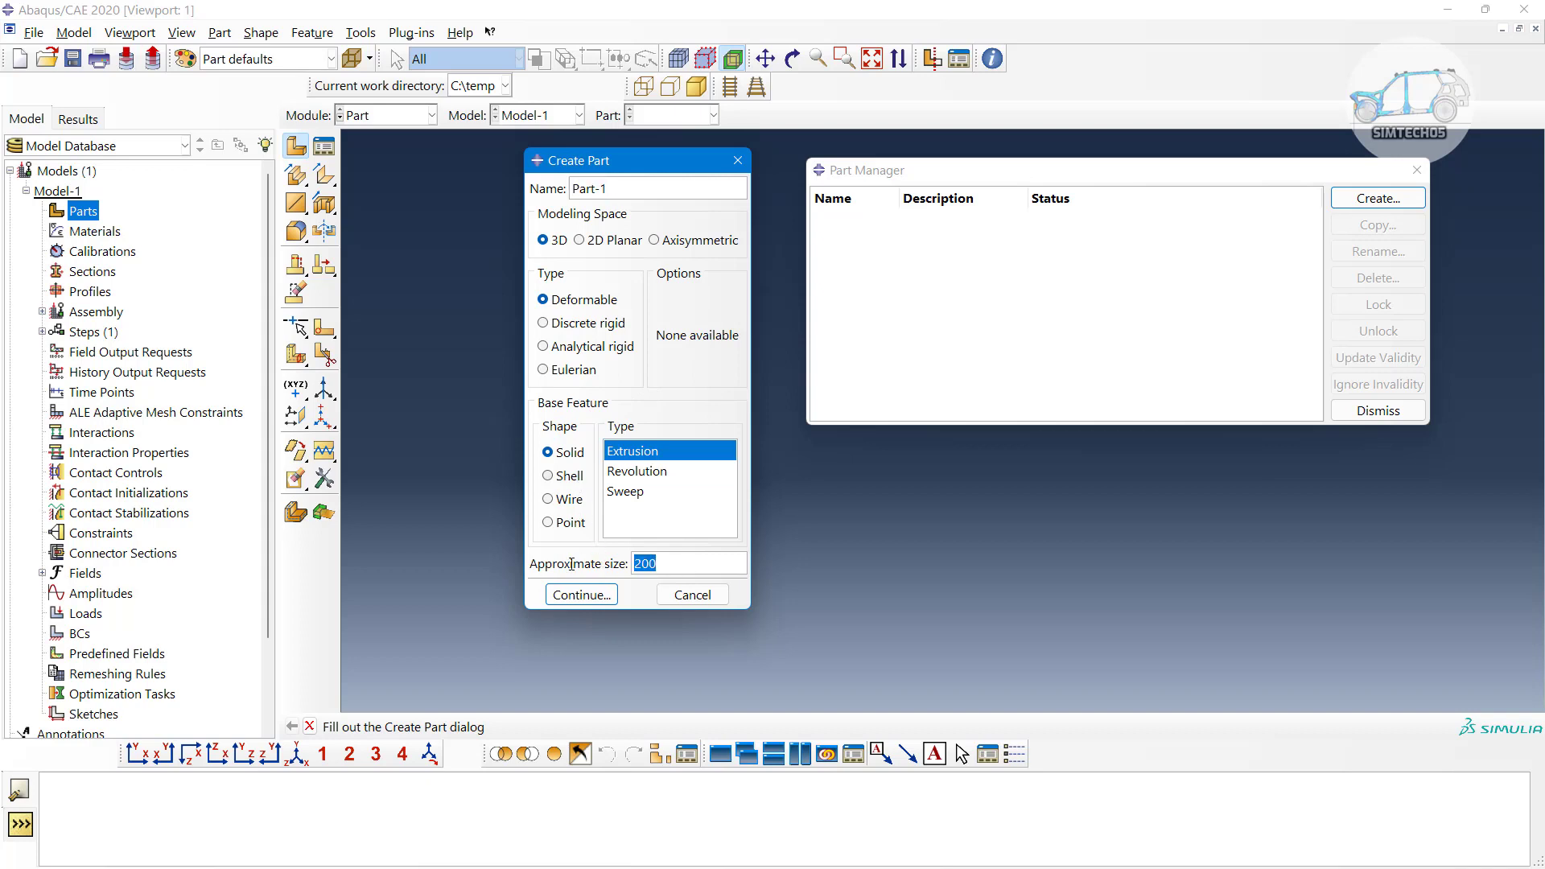
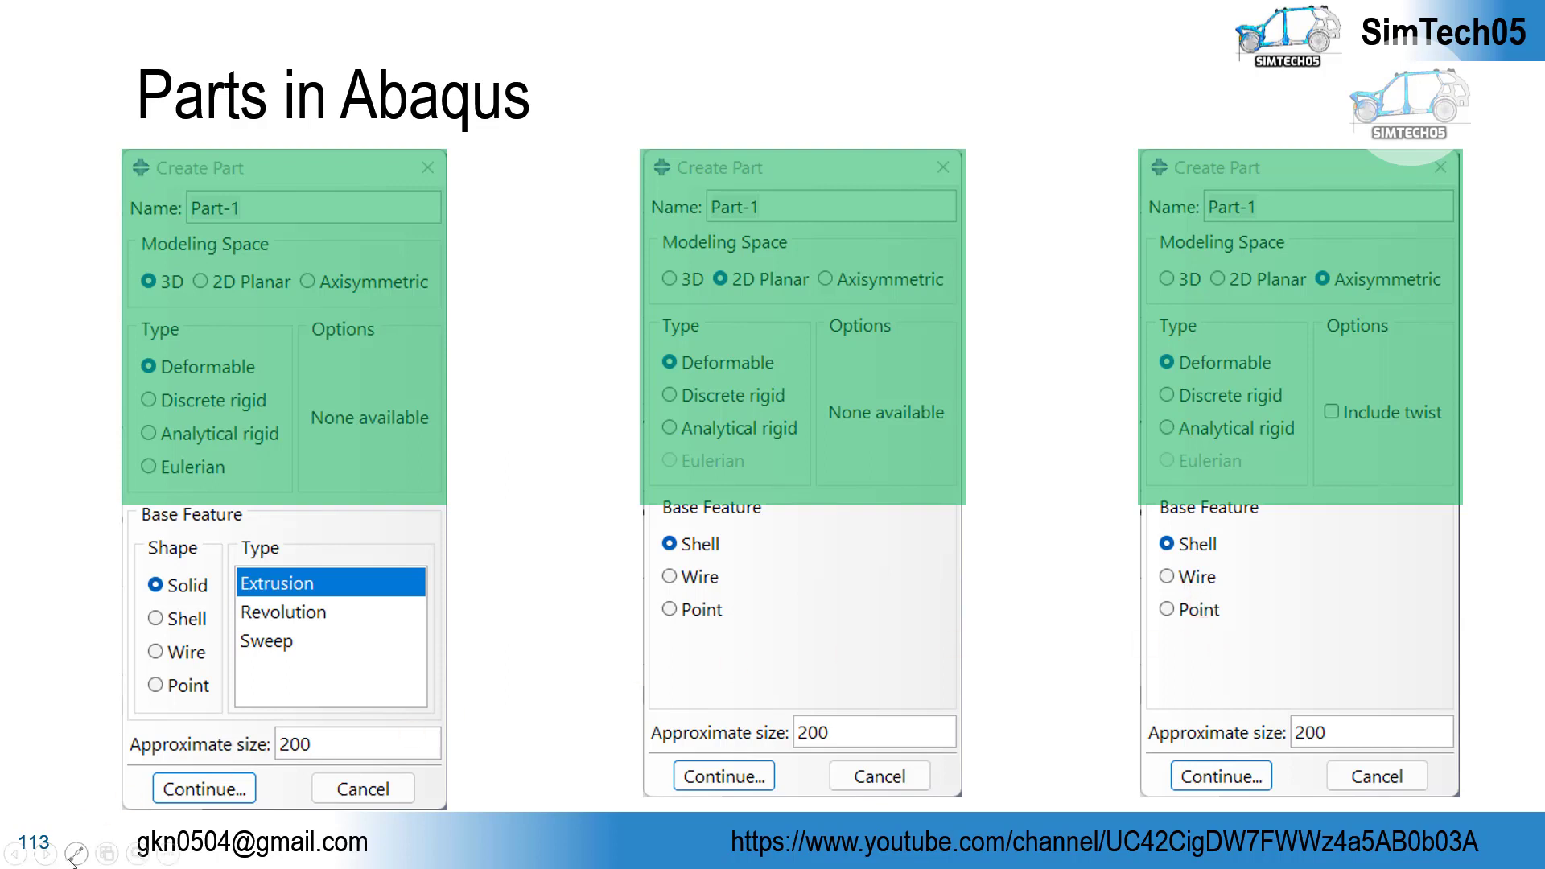
# Use the slide show's Pen to sketch a flat four-sided shape beside the 3D Create Part picture and mark its Shell option
pyautogui.click(74, 853)
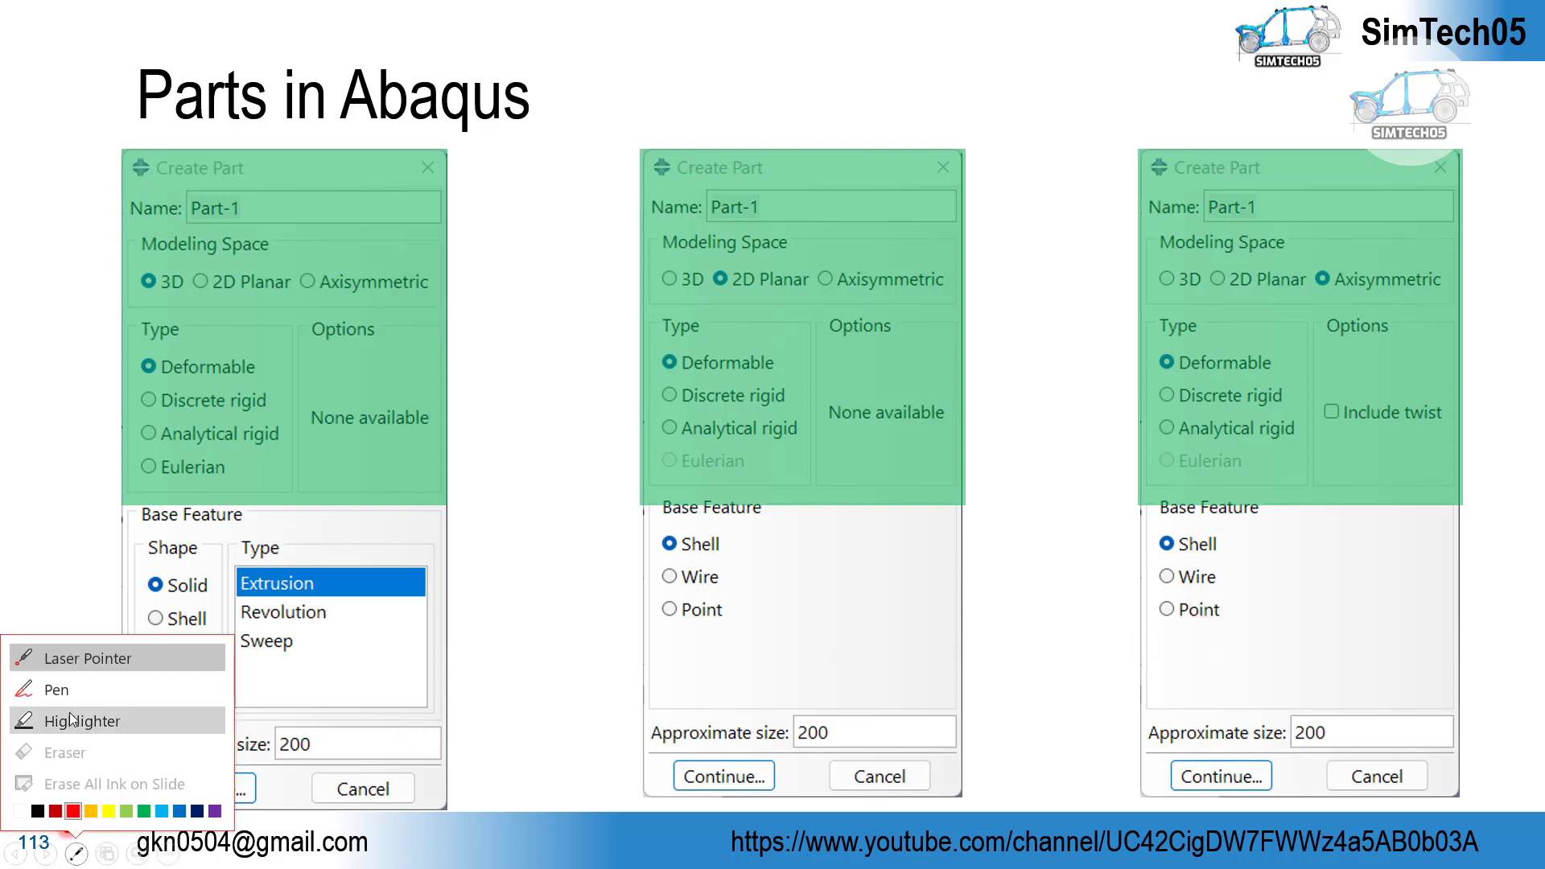
pyautogui.click(56, 689)
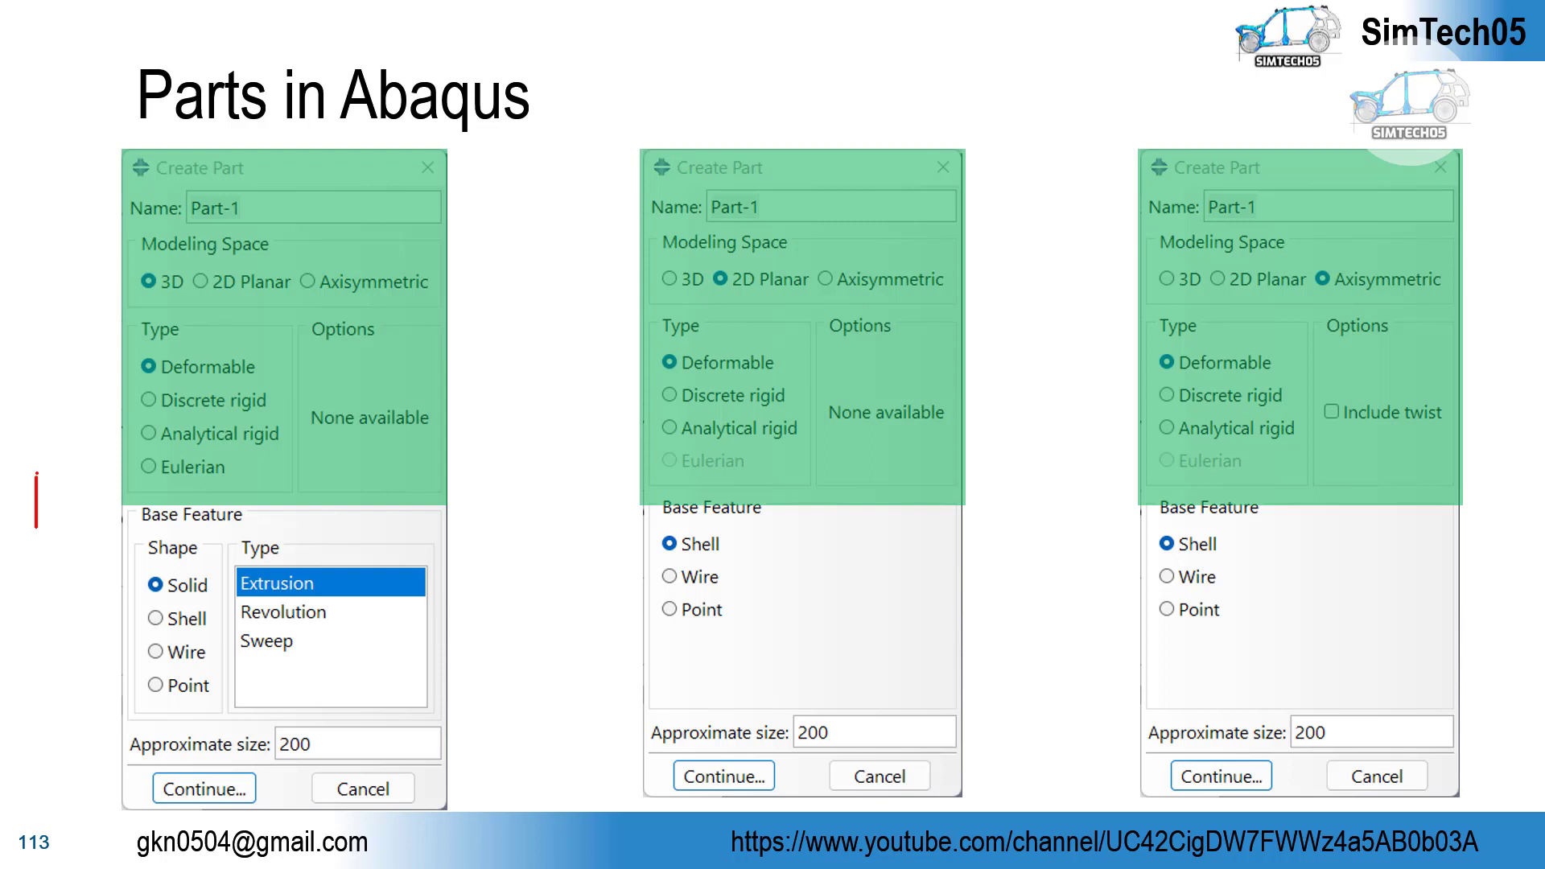
pyautogui.moveTo(36, 479); pyautogui.dragTo(99, 438)
pyautogui.moveTo(37, 529)
pyautogui.mouseDown()
pyautogui.moveTo(80, 518)
pyautogui.moveTo(108, 475)
pyautogui.moveTo(97, 434)
pyautogui.mouseUp()
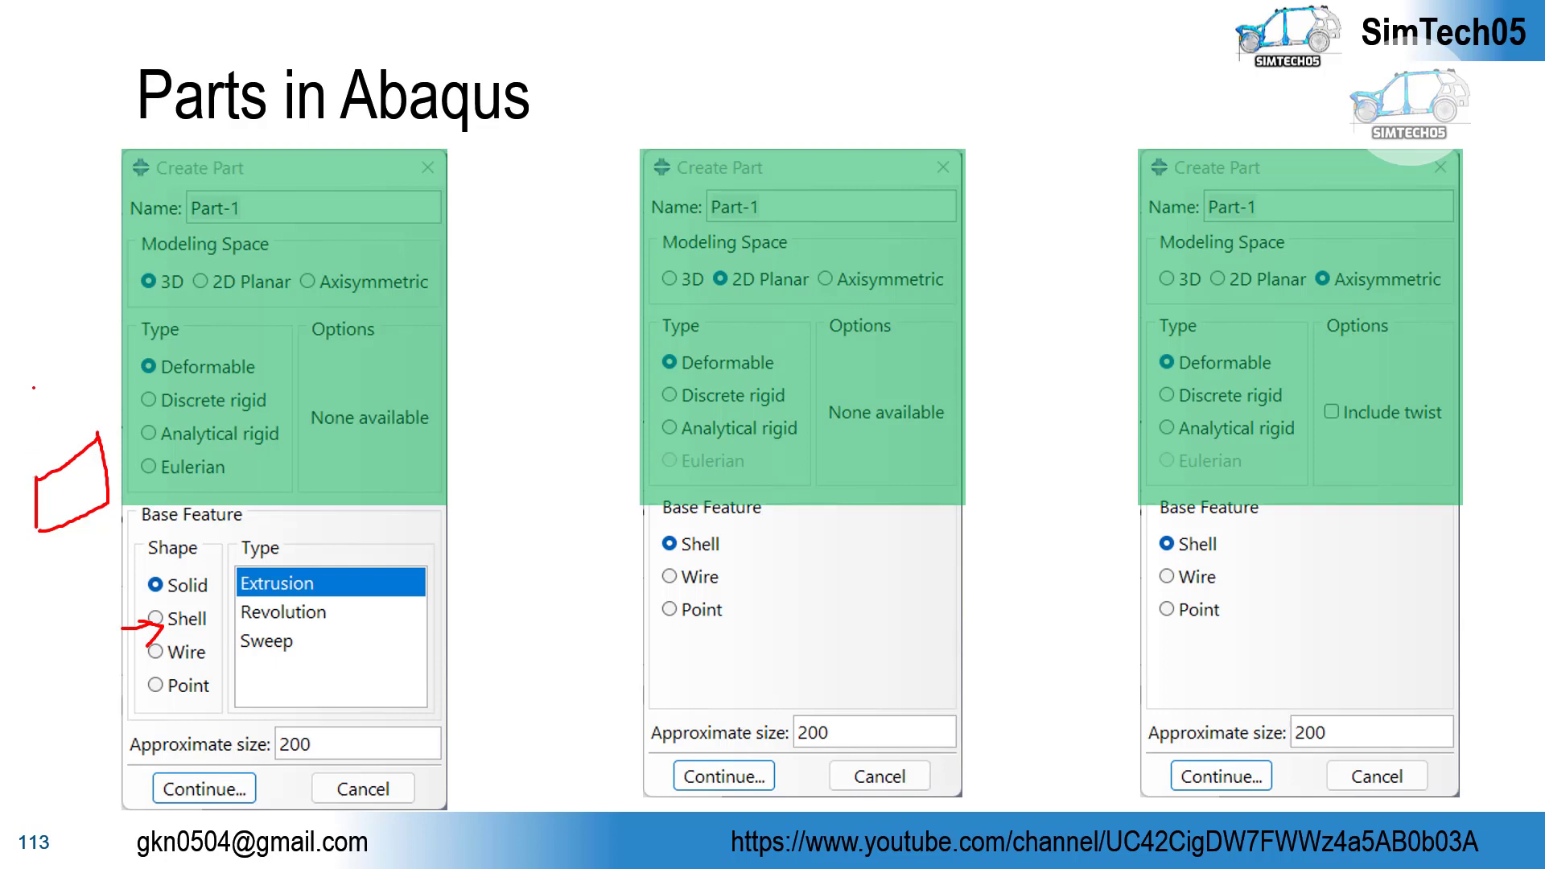
# Switch to Abaqus/CAE and define the new part as Shell-3D, a 3D deformable part with a planar shell base feature
pyautogui.press('super')
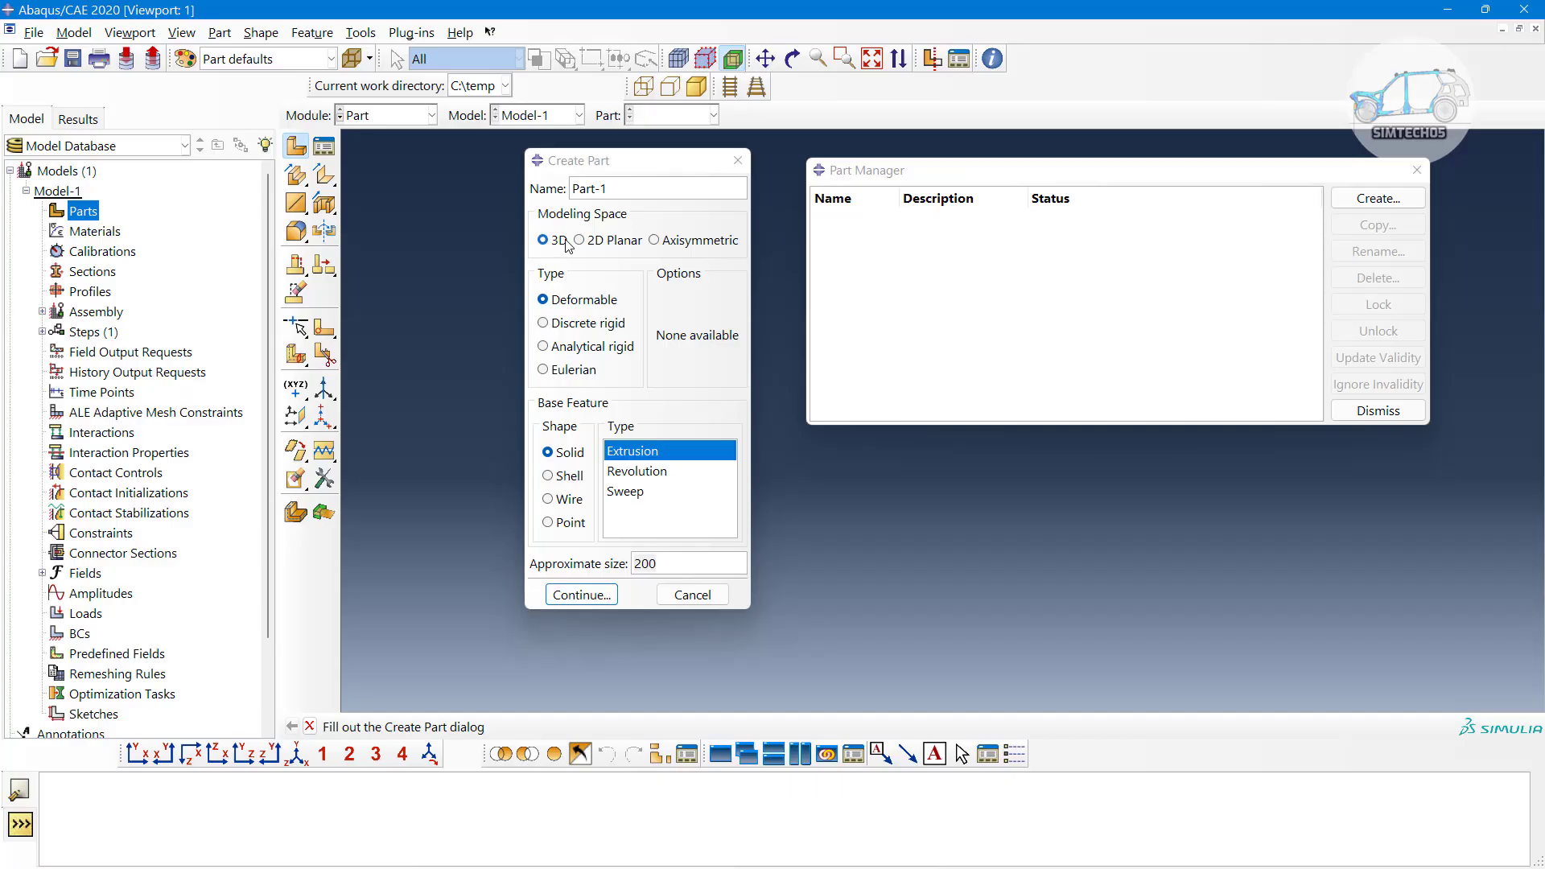
pyautogui.click(619, 186)
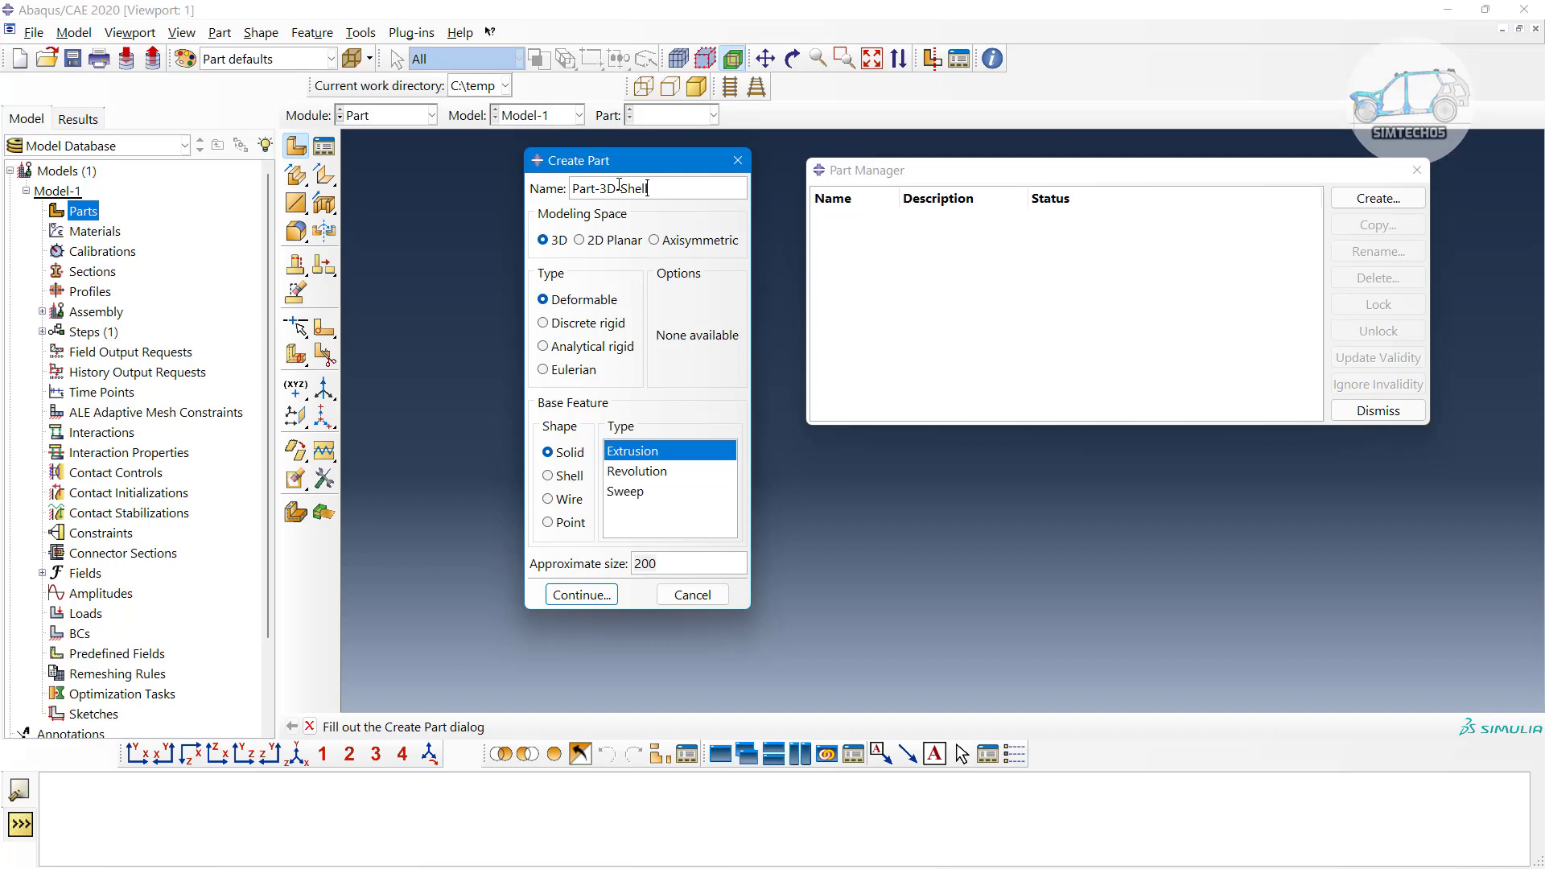
pyautogui.moveTo(665, 188); pyautogui.dragTo(501, 181)
pyautogui.write('D')
pyautogui.click(569, 475)
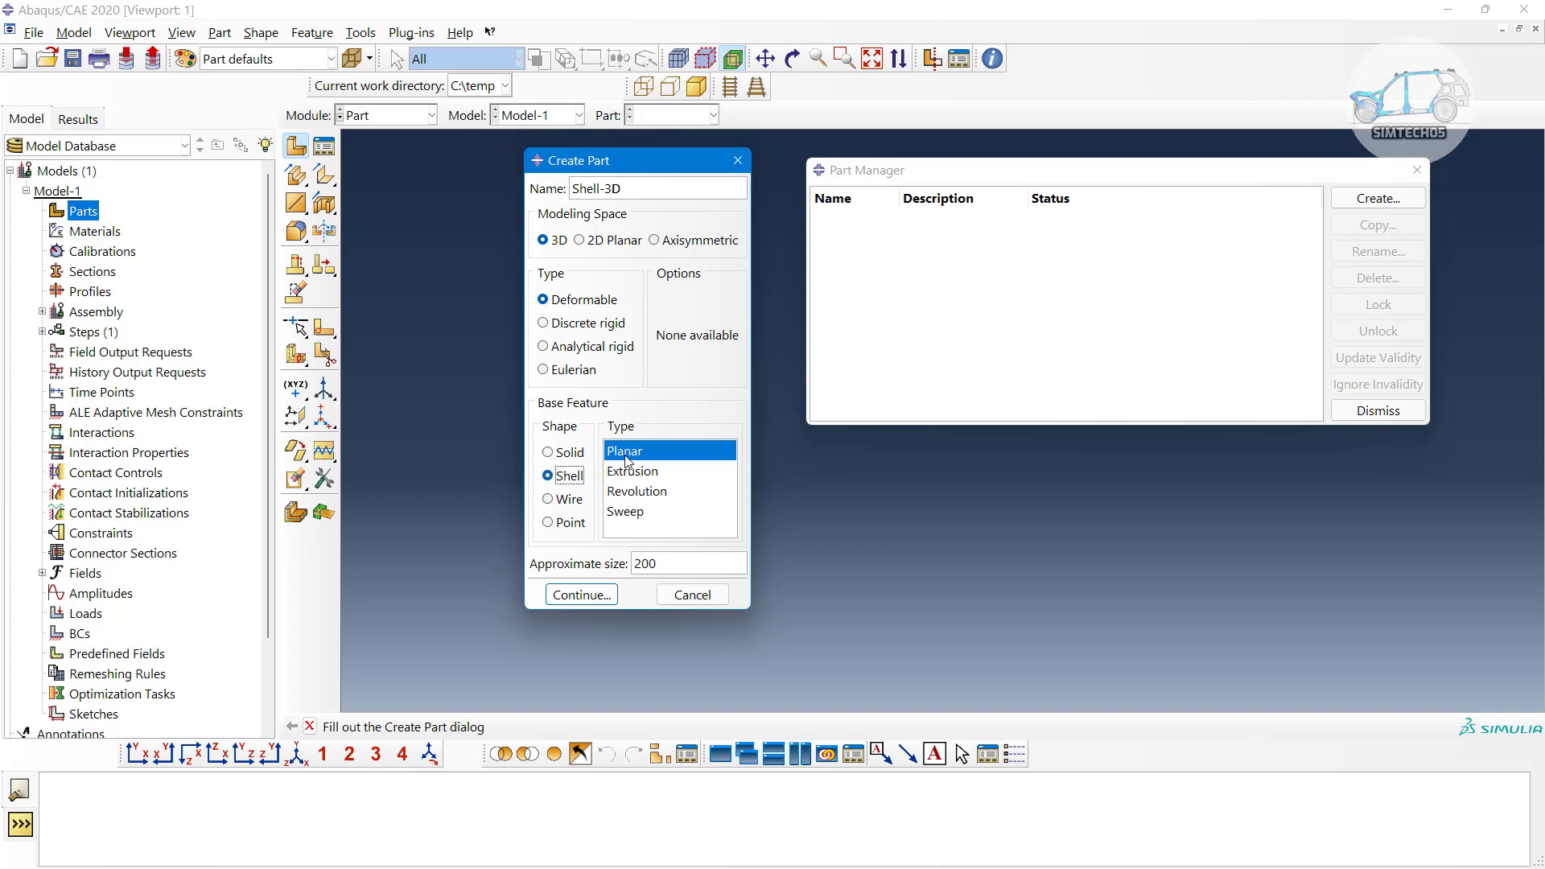
pyautogui.click(632, 475)
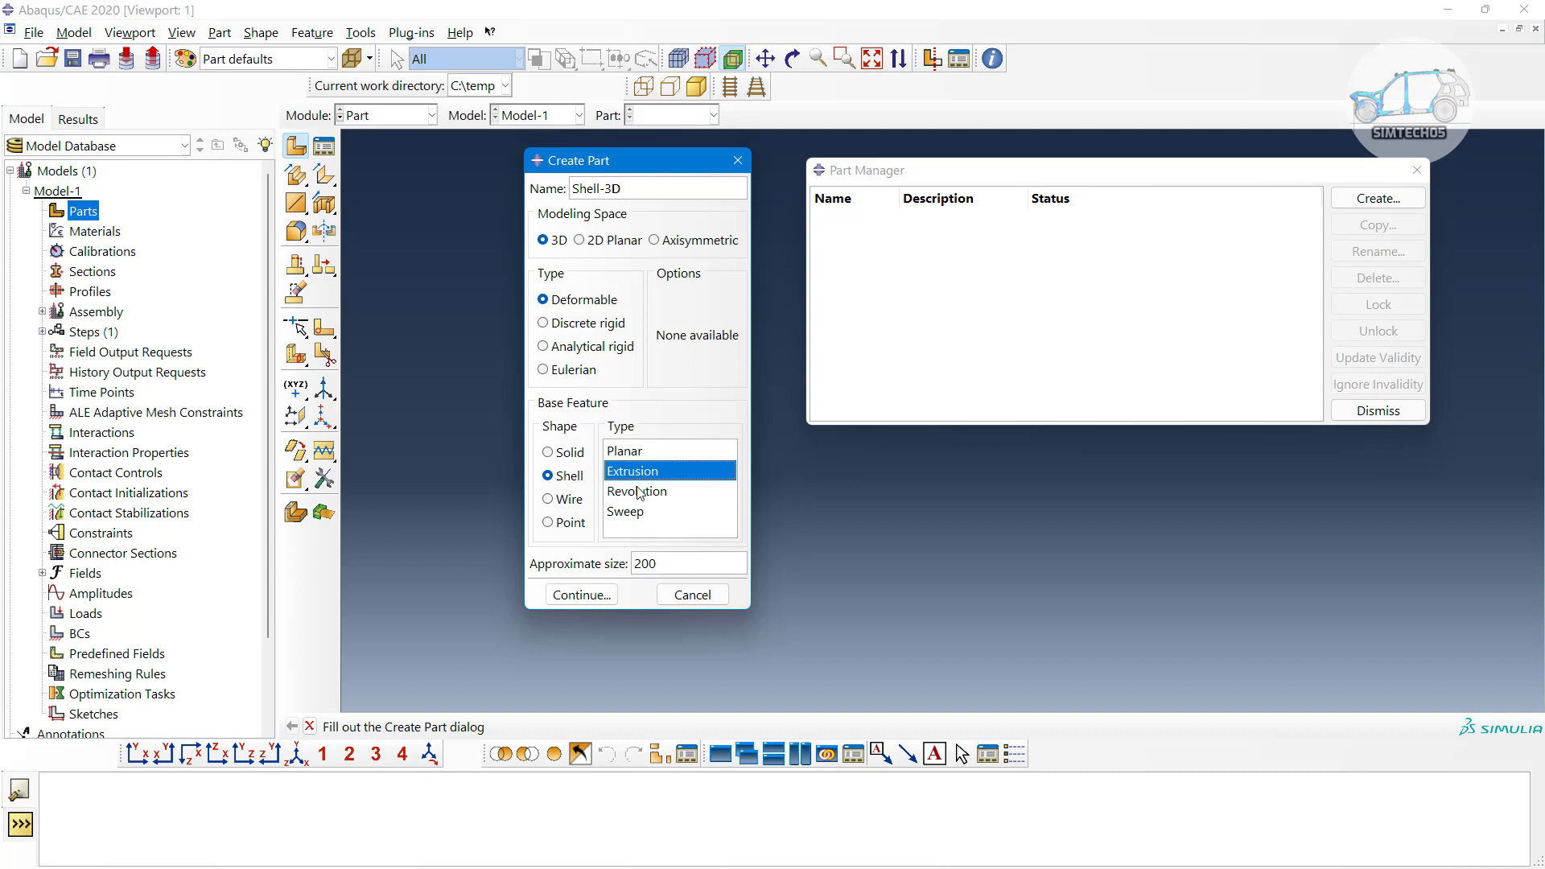
pyautogui.click(619, 455)
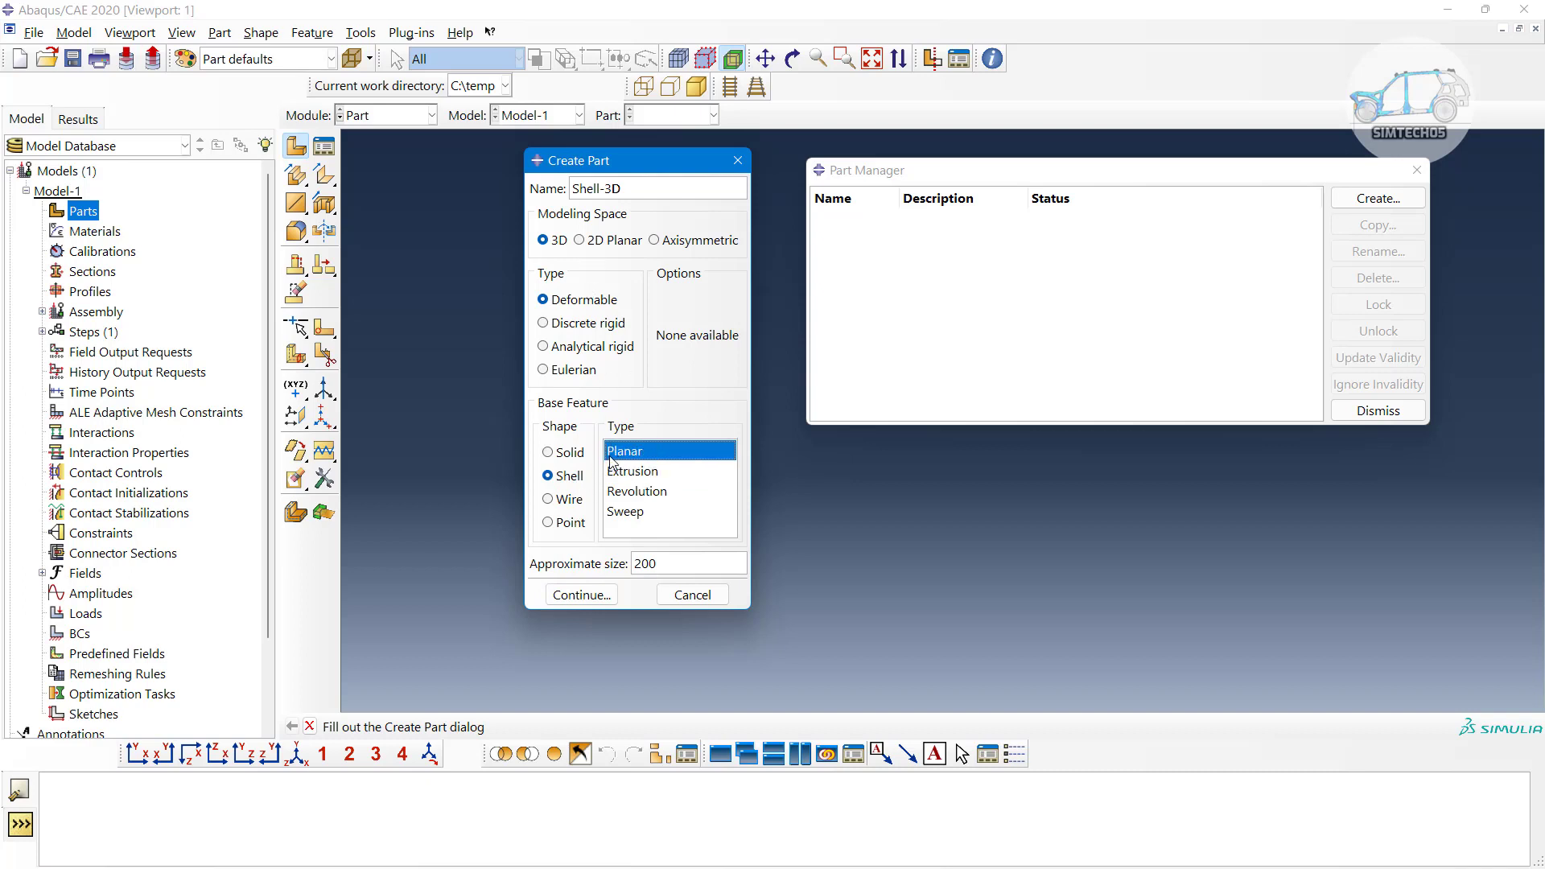
pyautogui.click(587, 246)
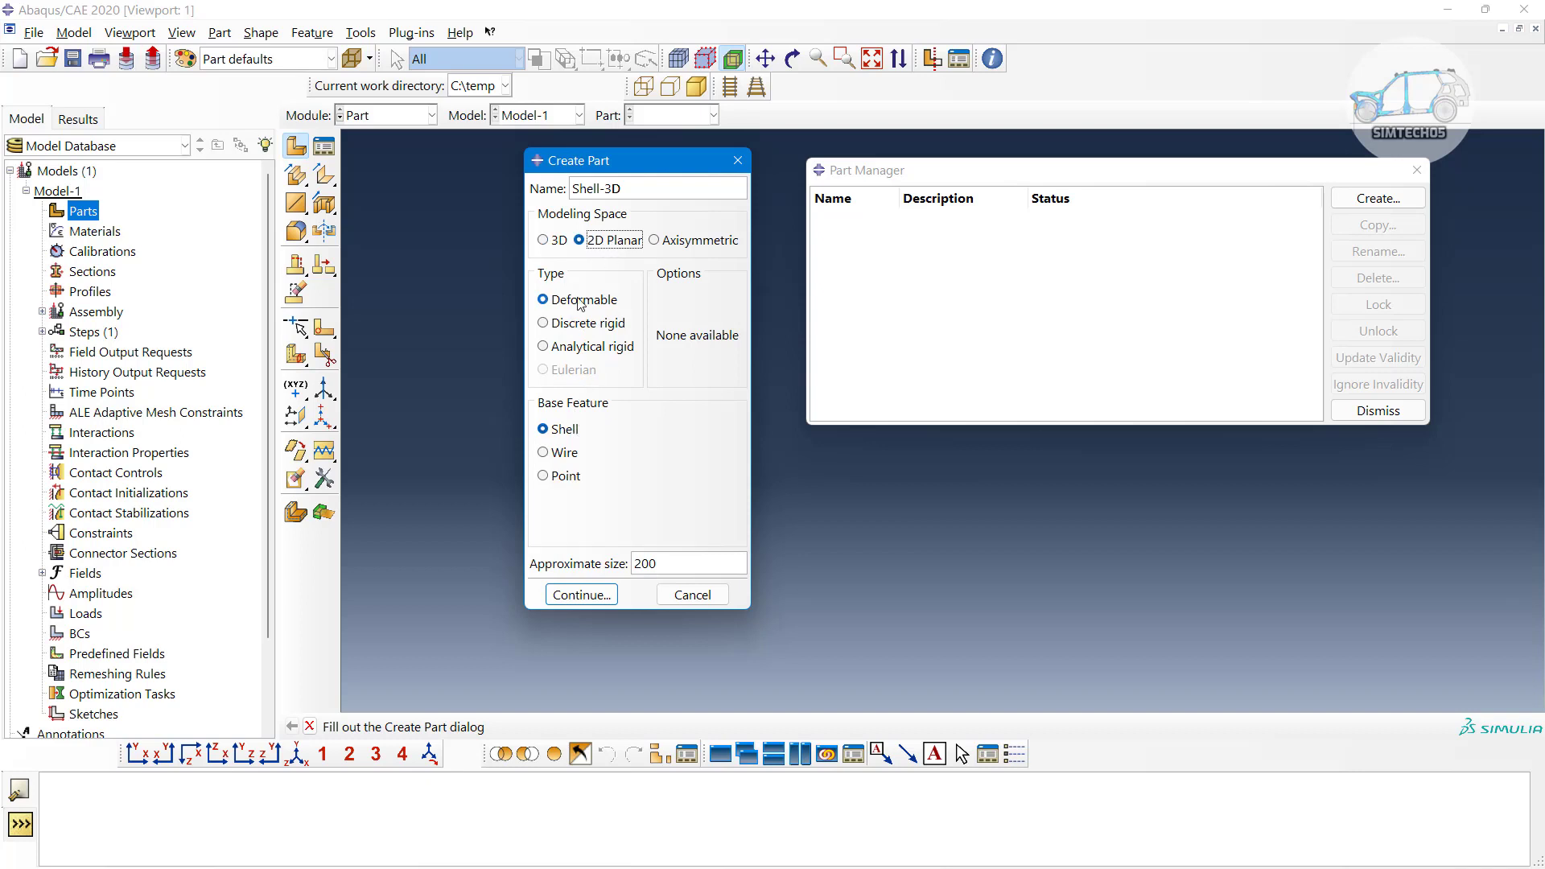
pyautogui.click(554, 243)
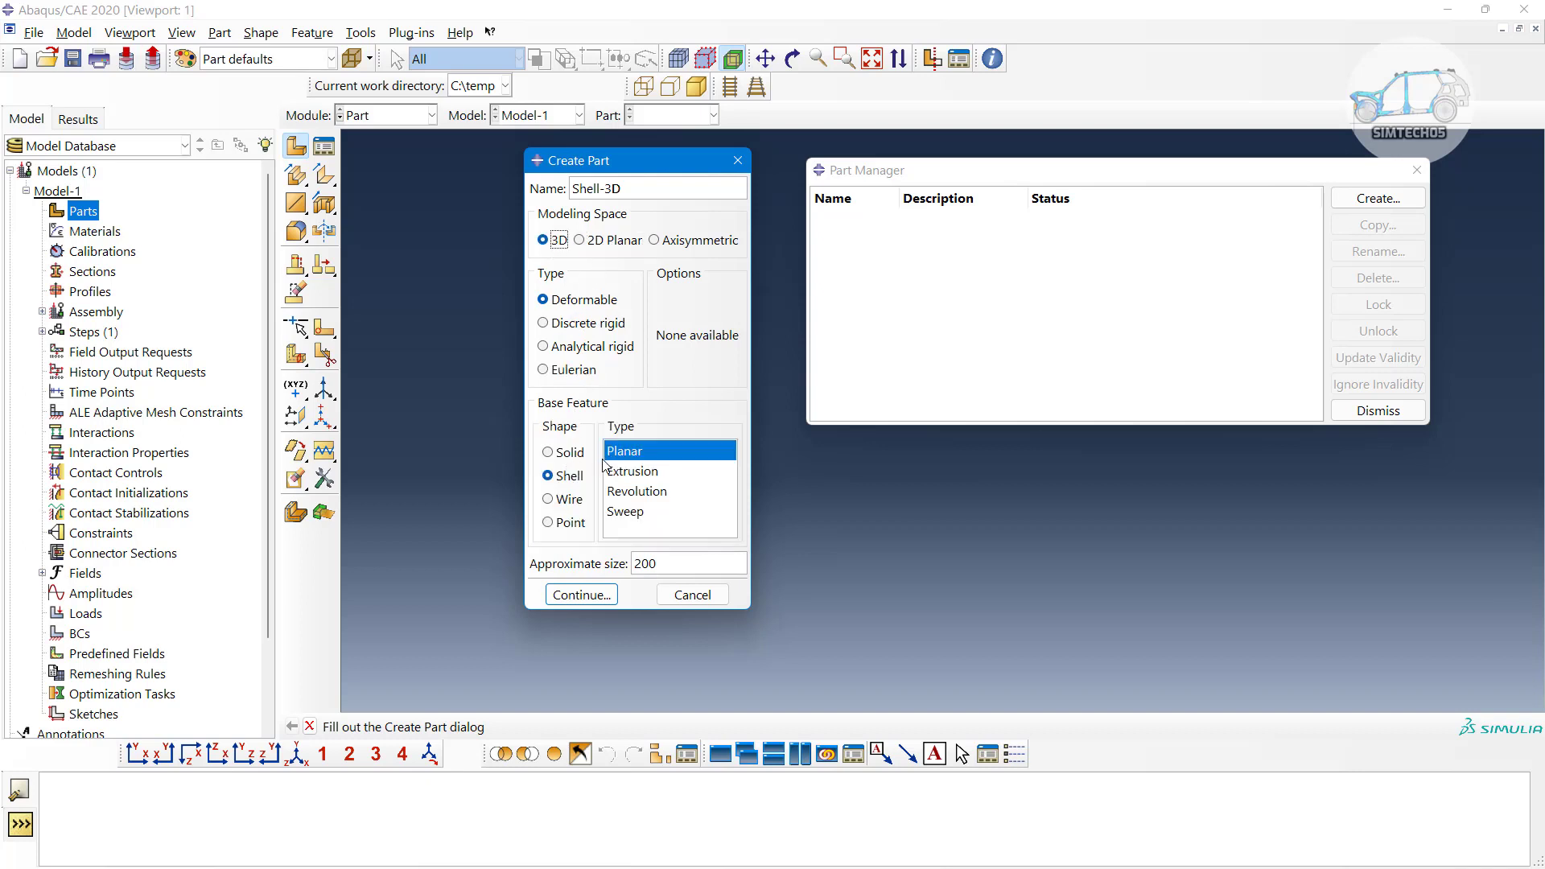
pyautogui.click(581, 594)
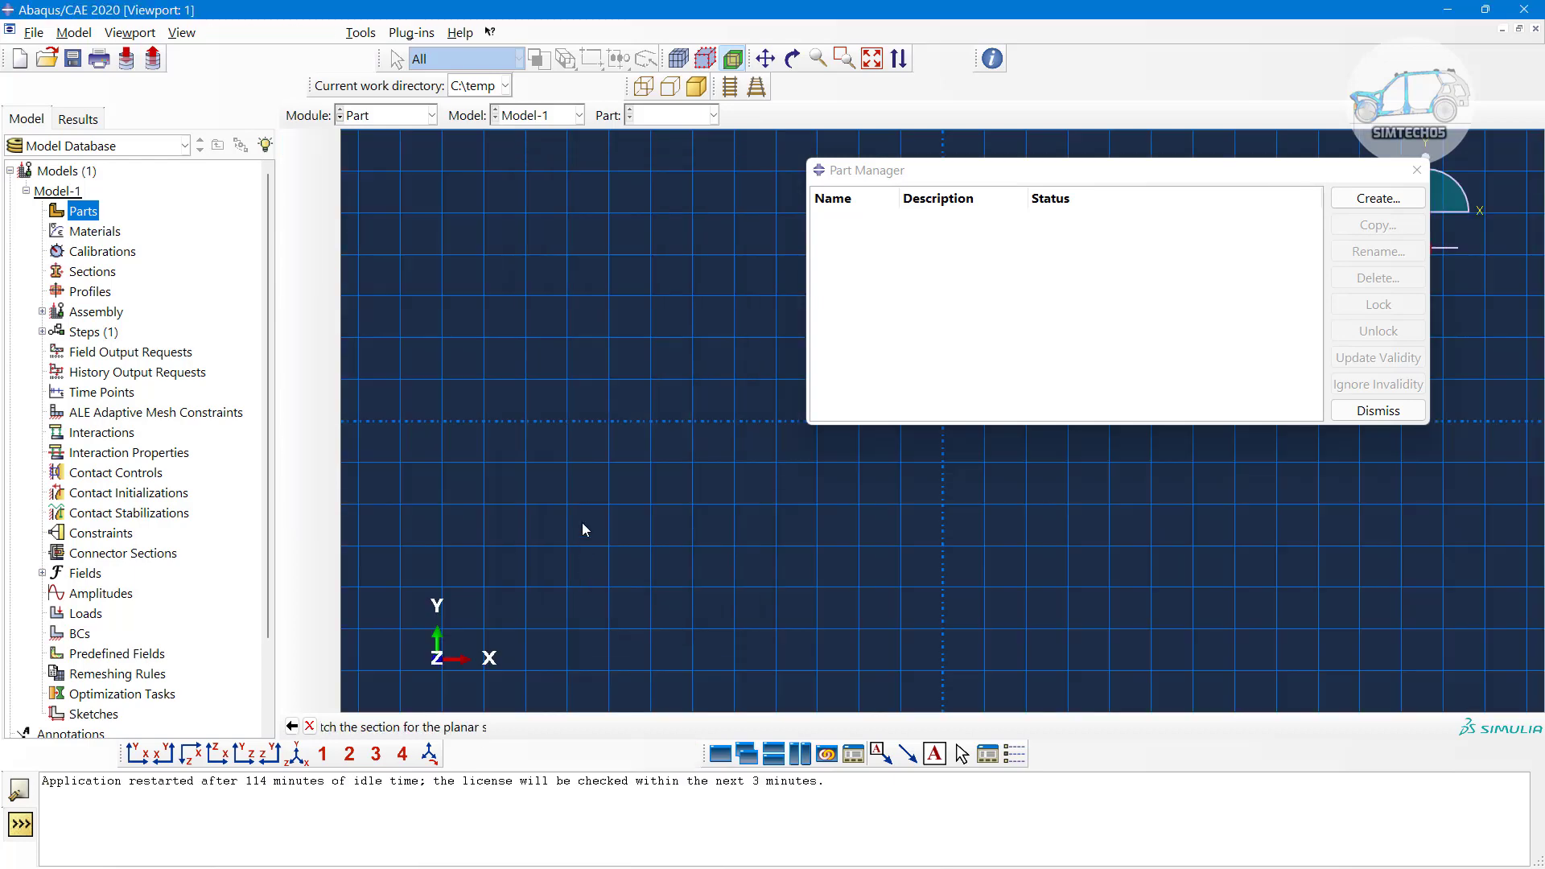
# Dismiss the Part Manager, sketch a wide rectangle as the Shell-3D section and complete the part
pyautogui.click(1379, 411)
pyautogui.click(324, 175)
pyautogui.click(494, 223)
pyautogui.click(1358, 440)
pyautogui.middleClick(901, 505)
pyautogui.middleClick(902, 505)
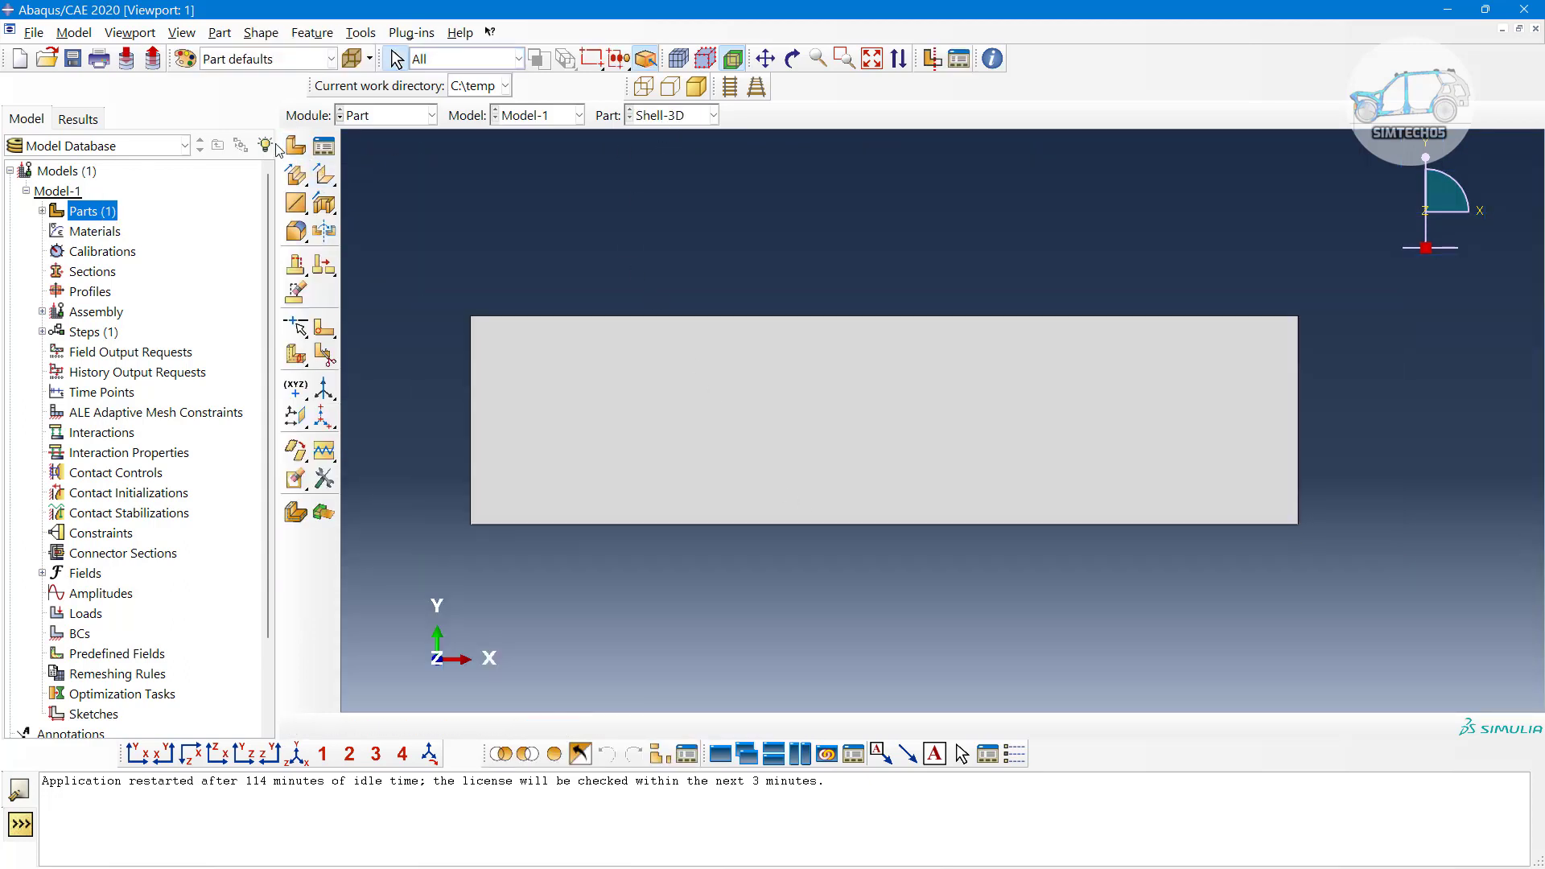
# Start a new part named Shell-2D as a 2D Planar deformable shell
pyautogui.click(304, 152)
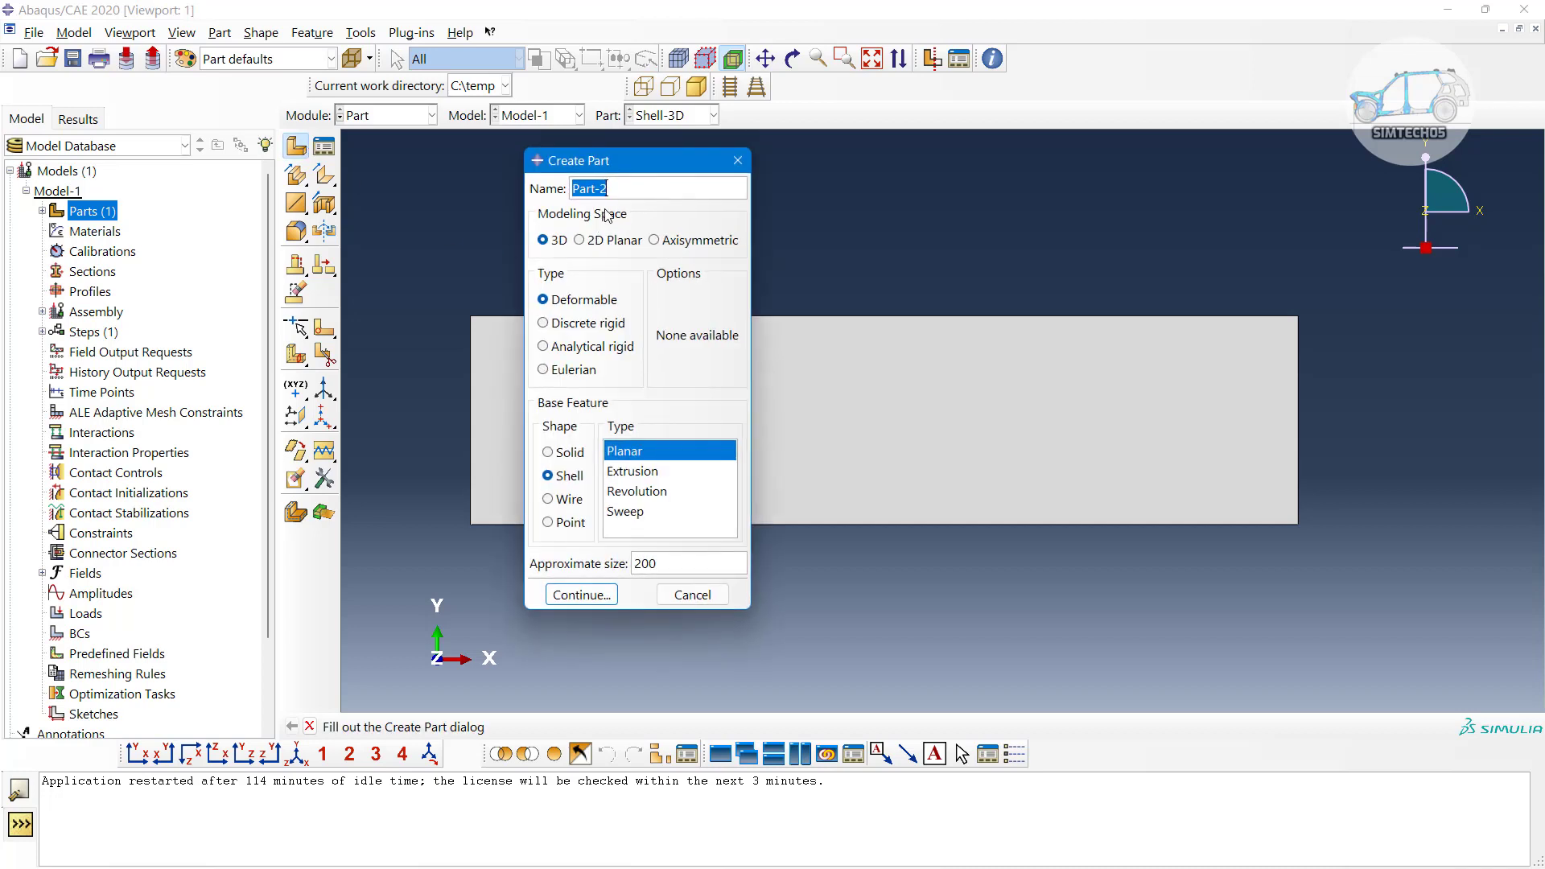
pyautogui.write('Shell-')
pyautogui.click(600, 242)
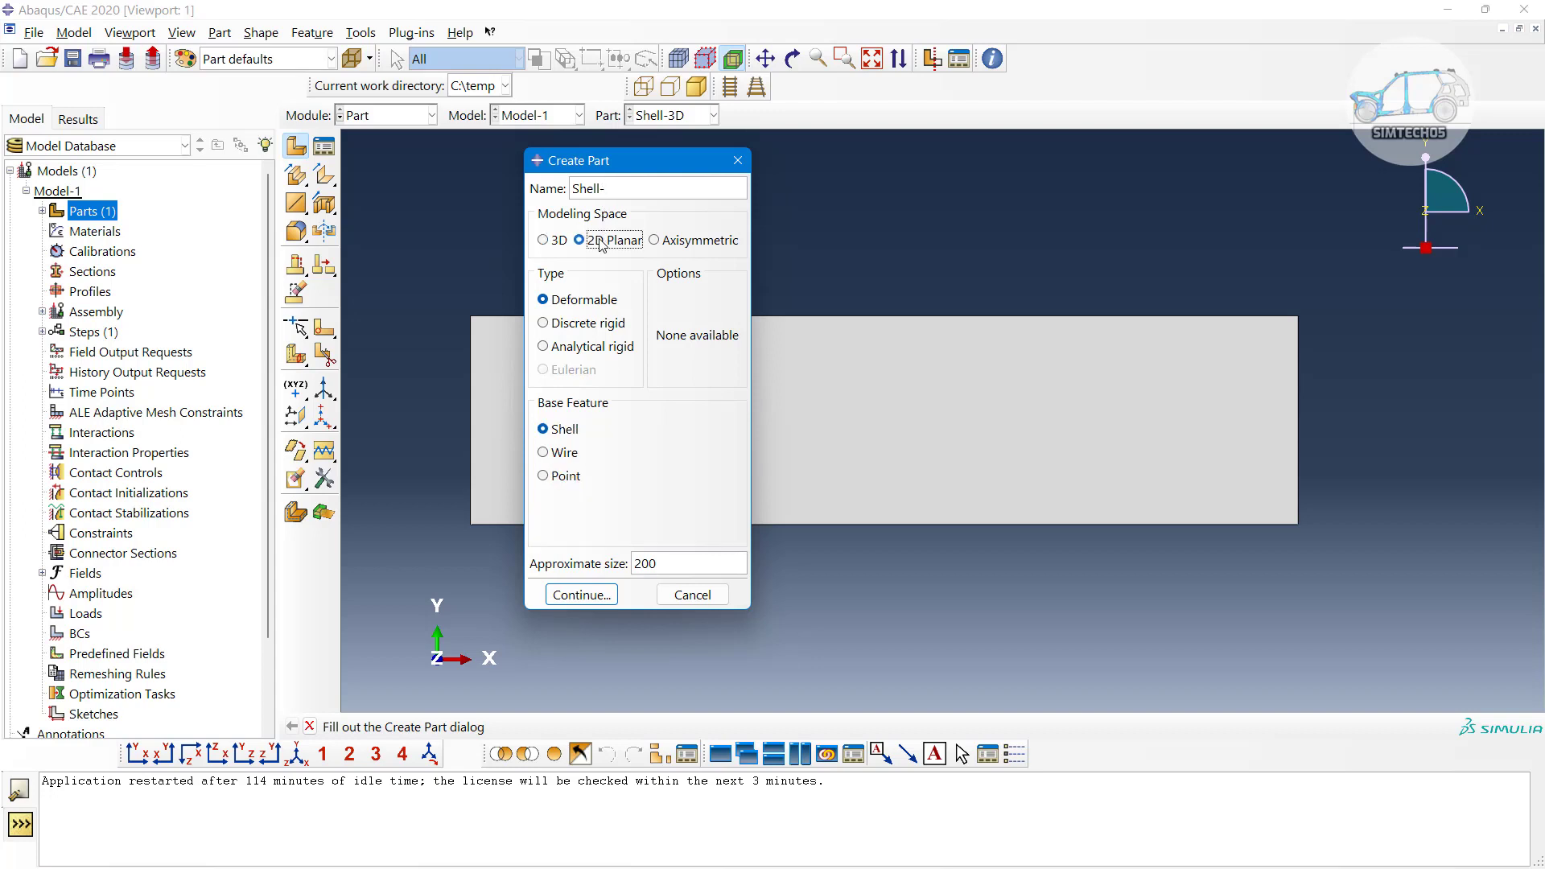
pyautogui.click(621, 197)
pyautogui.click(583, 594)
# Sketch a long, narrow rectangle as the Shell-2D section and complete the part
pyautogui.click(323, 176)
pyautogui.click(529, 256)
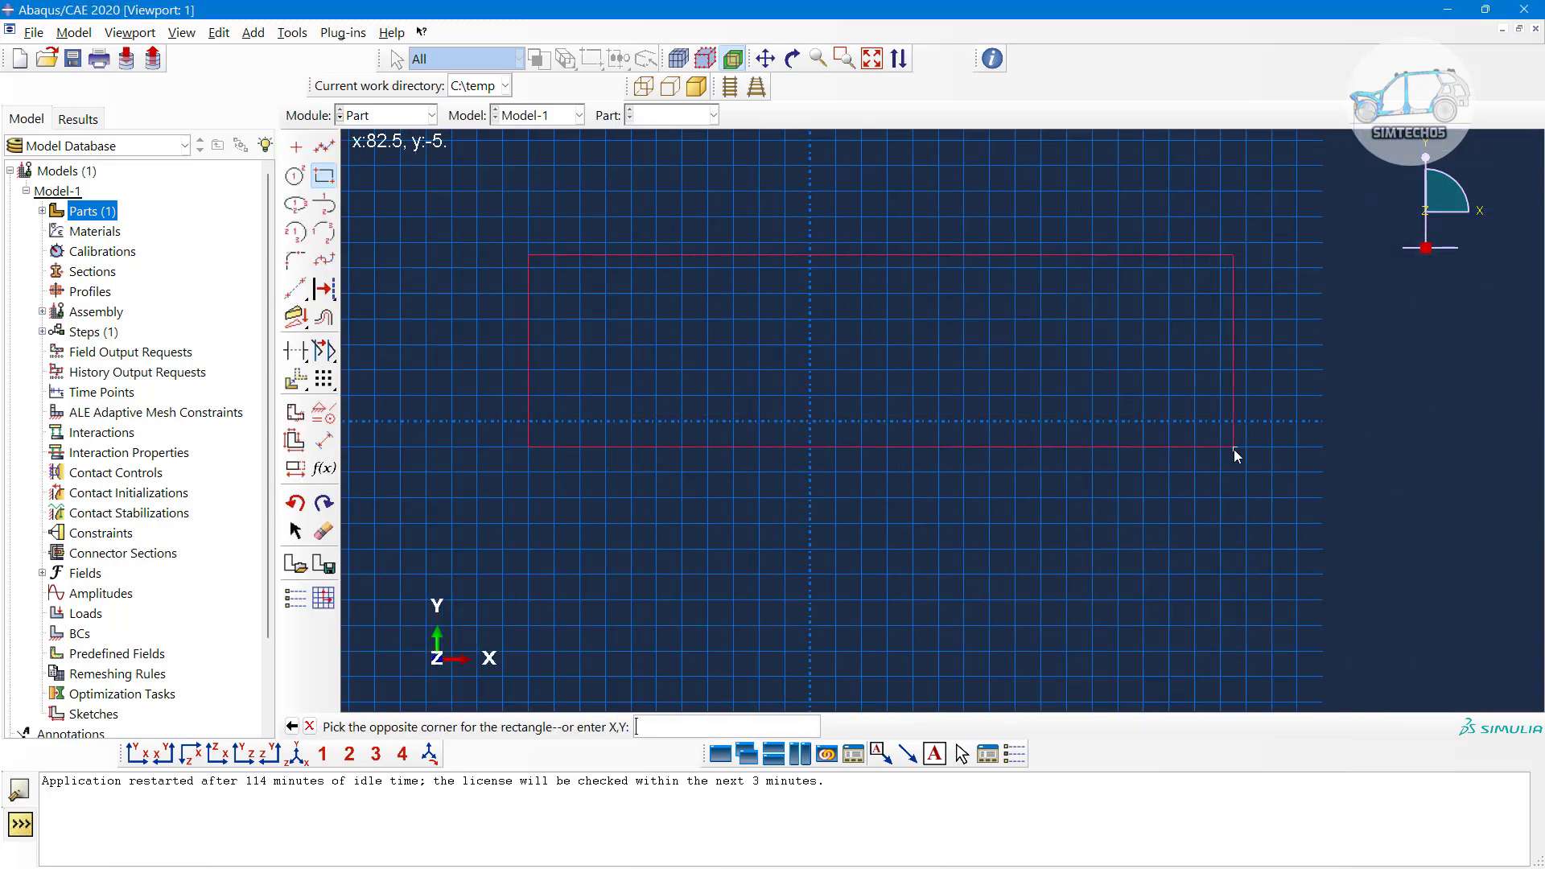
pyautogui.click(1408, 352)
pyautogui.middleClick(1085, 475)
pyautogui.middleClick(1039, 464)
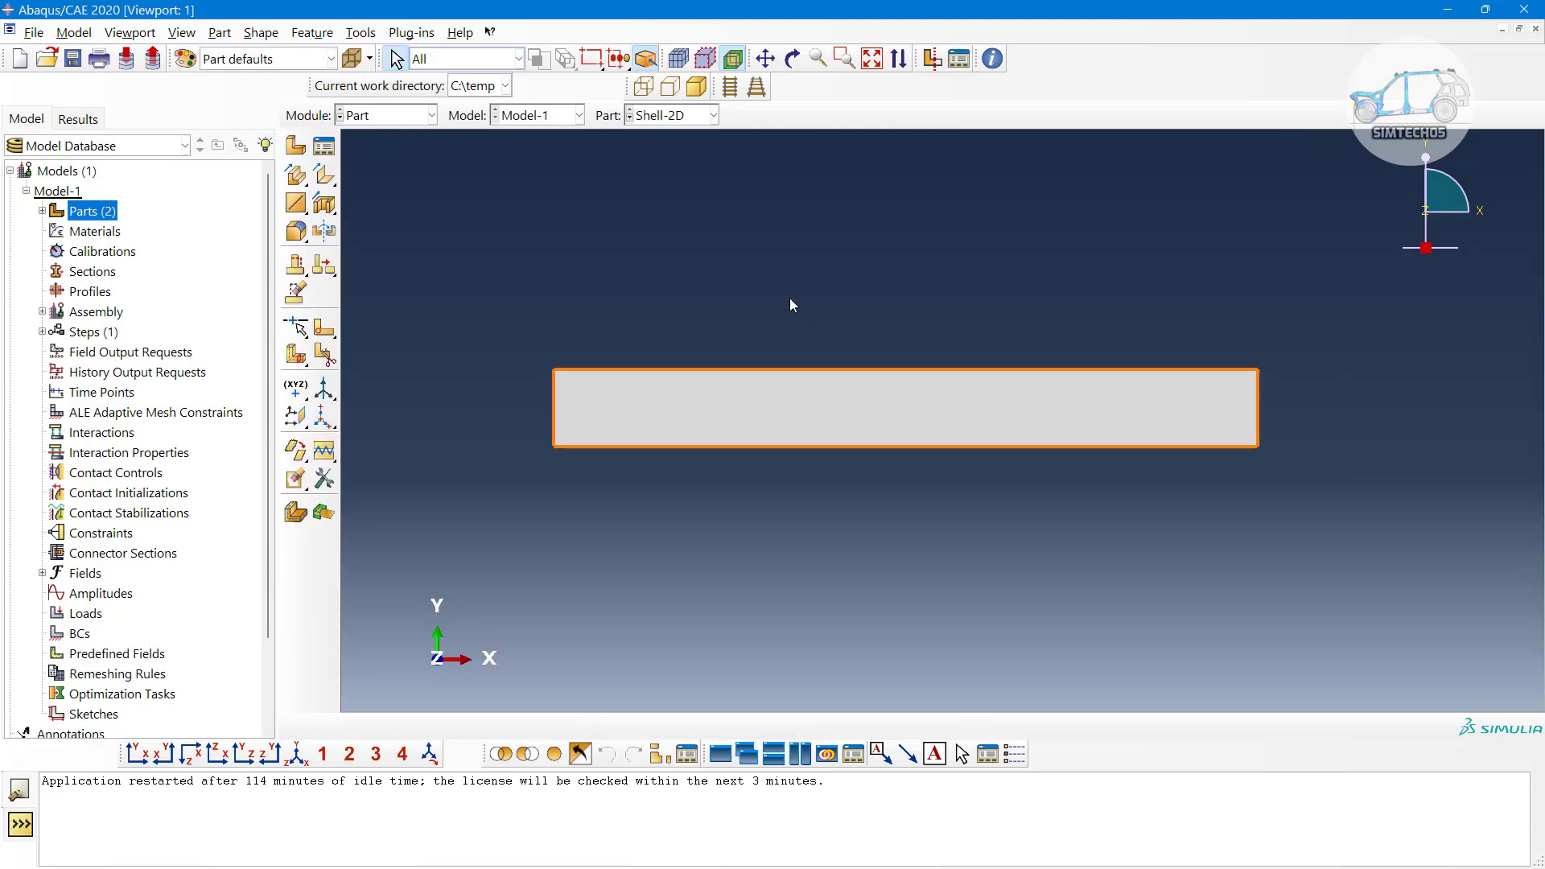
# Display the Shell-3D part in the viewport in place of Shell-2D
pyautogui.click(678, 116)
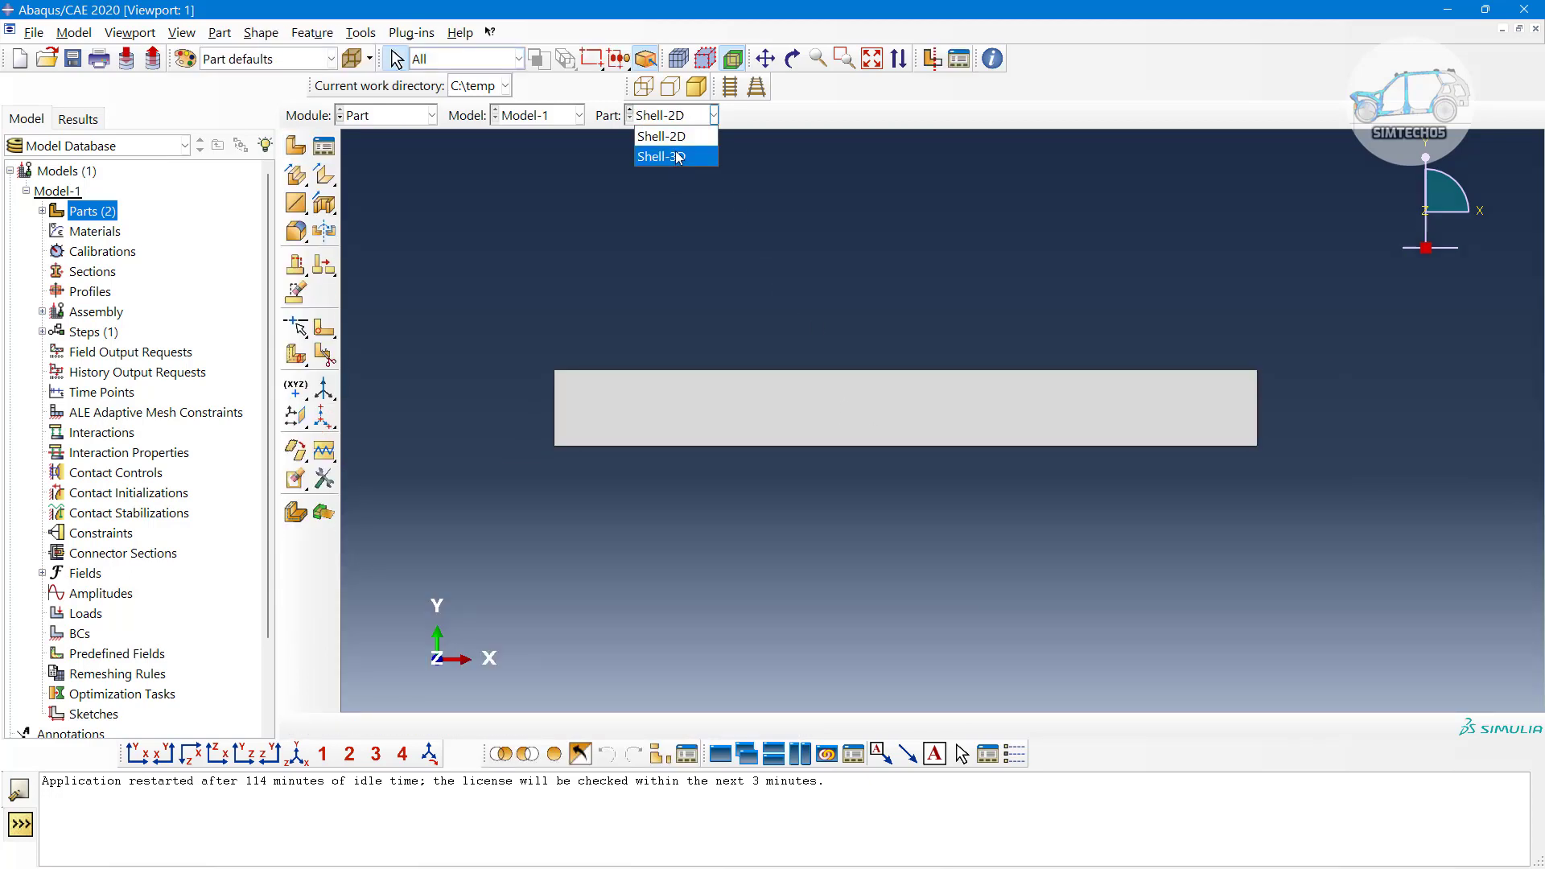
pyautogui.click(676, 135)
pyautogui.click(676, 115)
pyautogui.click(683, 155)
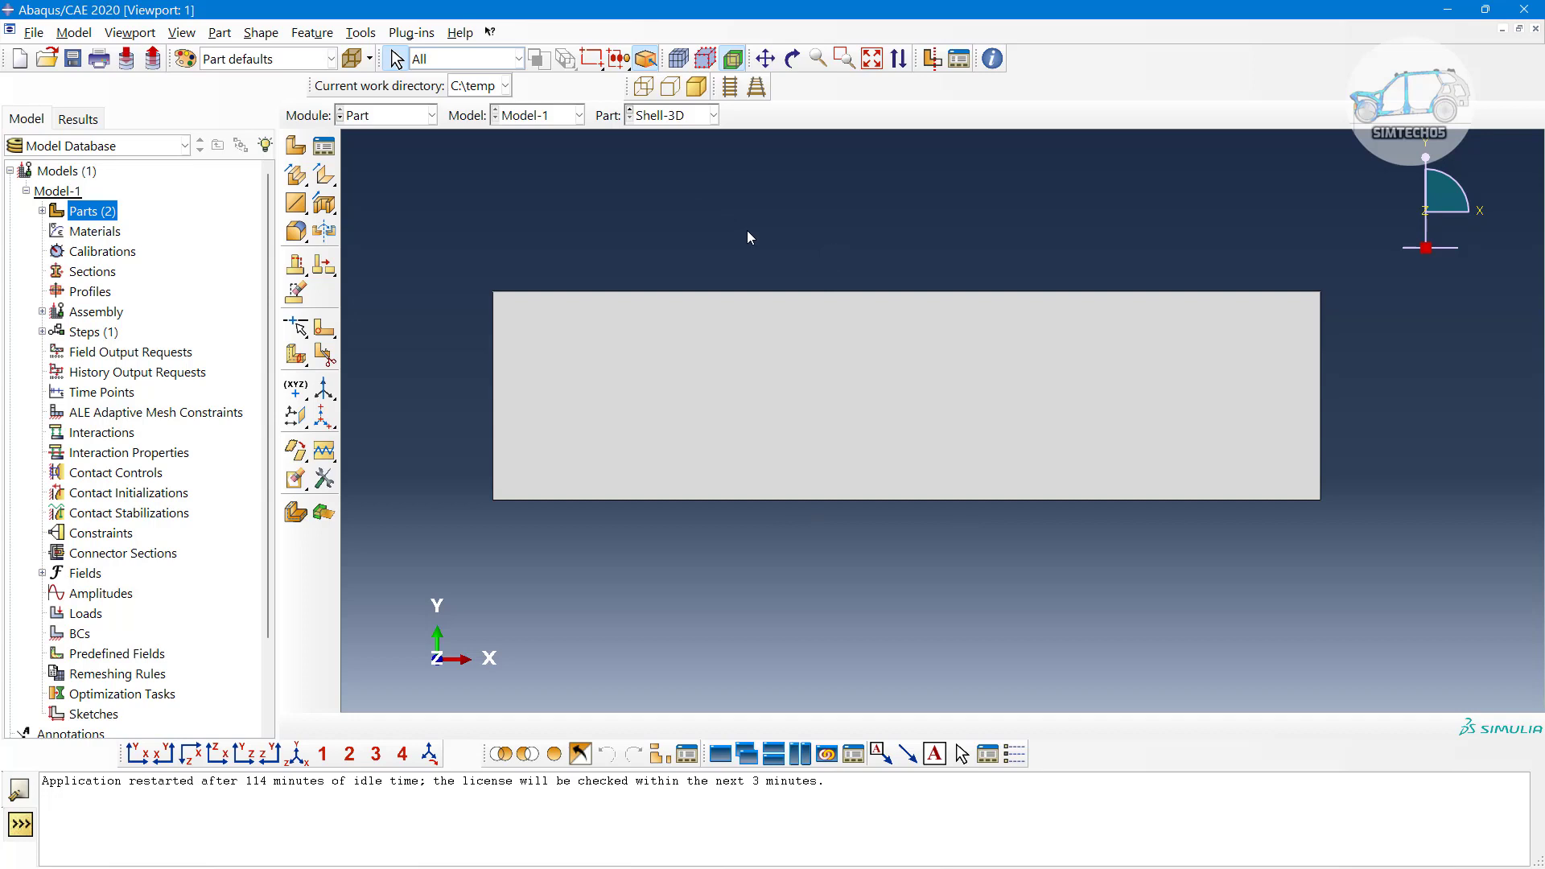
# Review the 3D shell base feature types for a new part and cancel without creating it
pyautogui.click(296, 145)
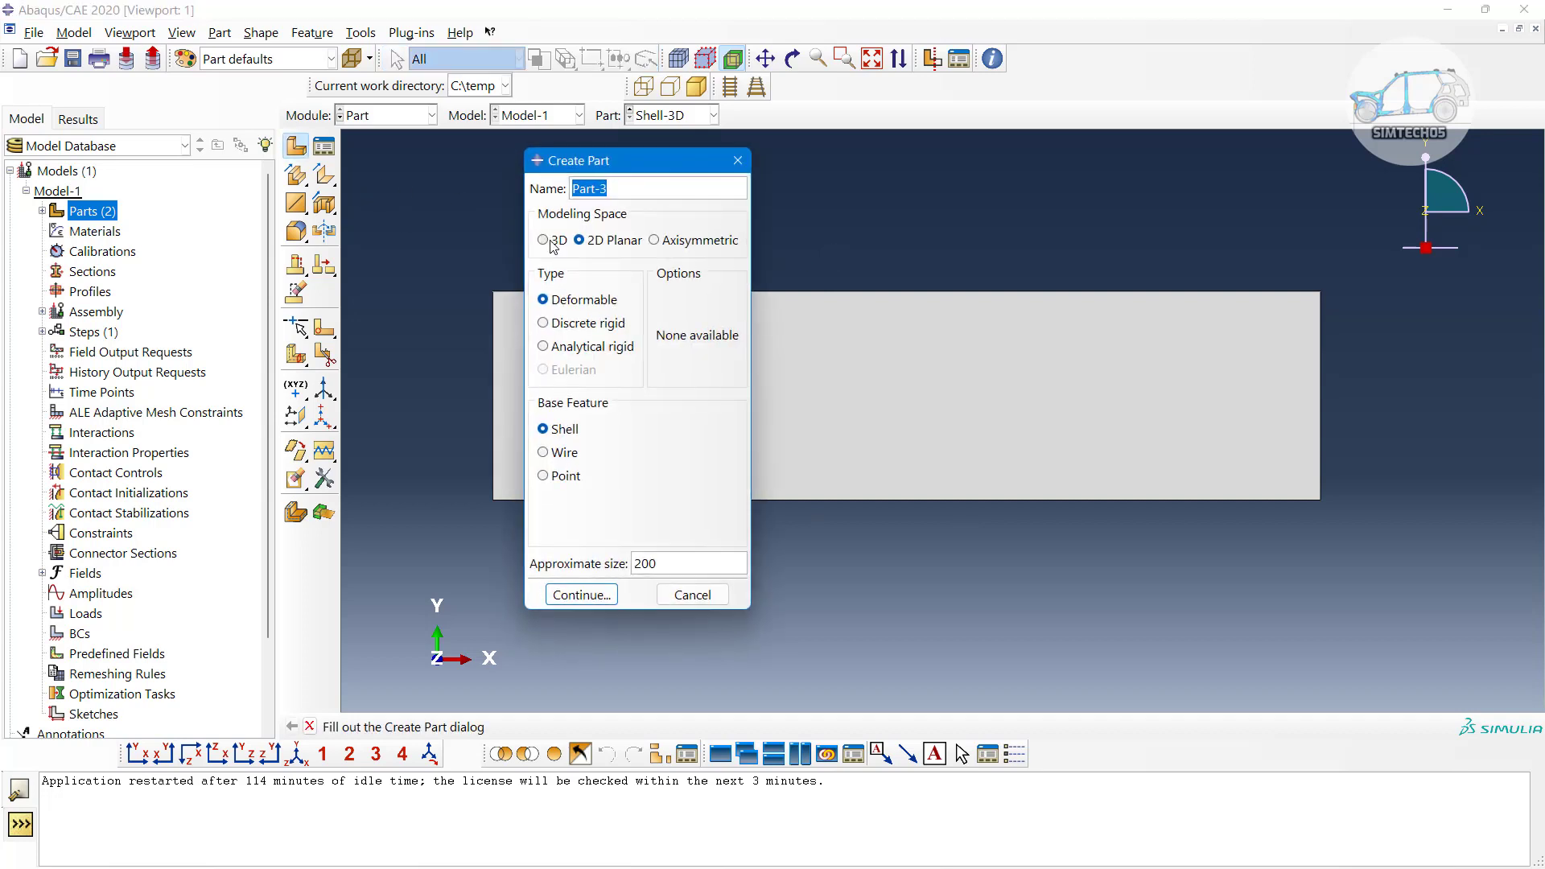
pyautogui.click(554, 244)
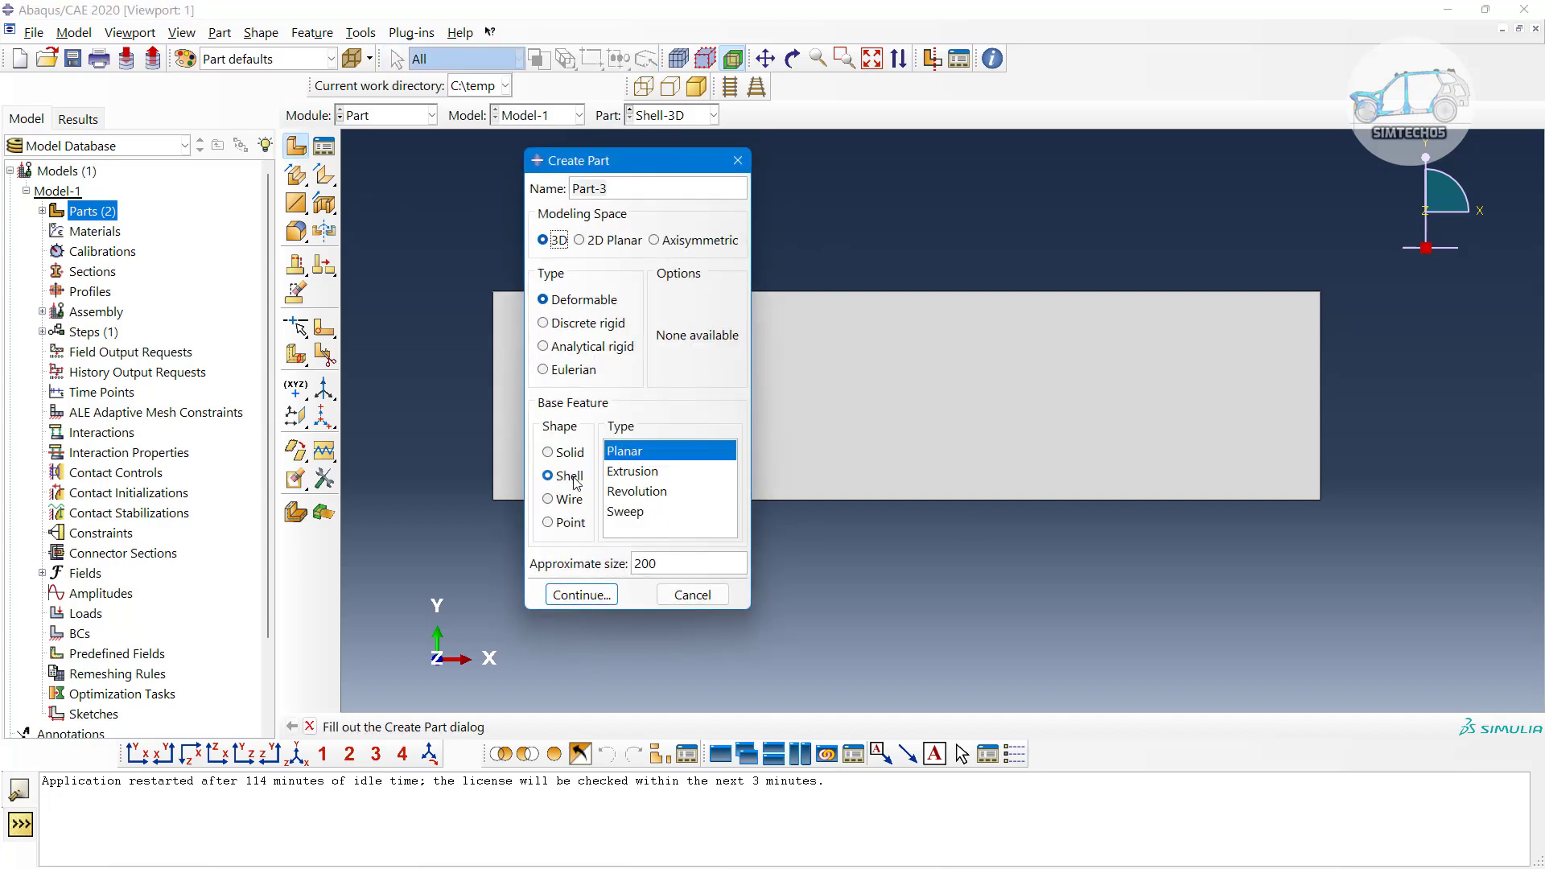
pyautogui.click(691, 595)
# Inspect the flat Shell-3D part from several tilted angles and from the front XY view
pyautogui.keyDown('ctrl'); pyautogui.keyDown('alt'); pyautogui.moveTo(931, 575); pyautogui.dragTo(983, 447); pyautogui.keyUp('alt'); pyautogui.keyUp('ctrl')
pyautogui.keyDown('ctrl'); pyautogui.keyDown('alt'); pyautogui.moveTo(894, 425); pyautogui.dragTo(901, 531); pyautogui.keyUp('alt'); pyautogui.keyUp('ctrl')
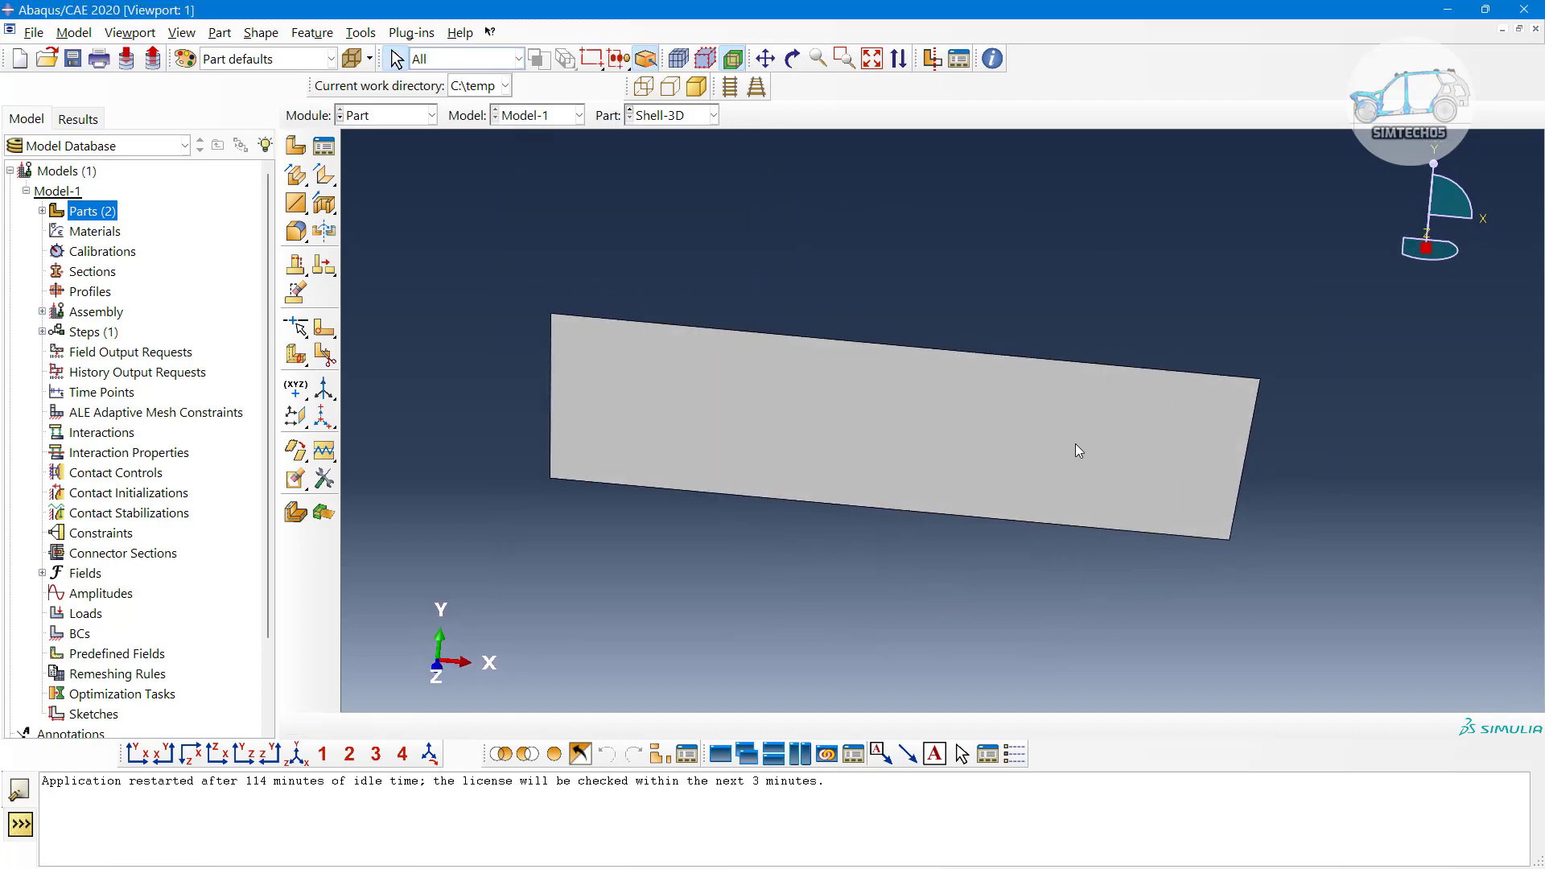
pyautogui.click(136, 752)
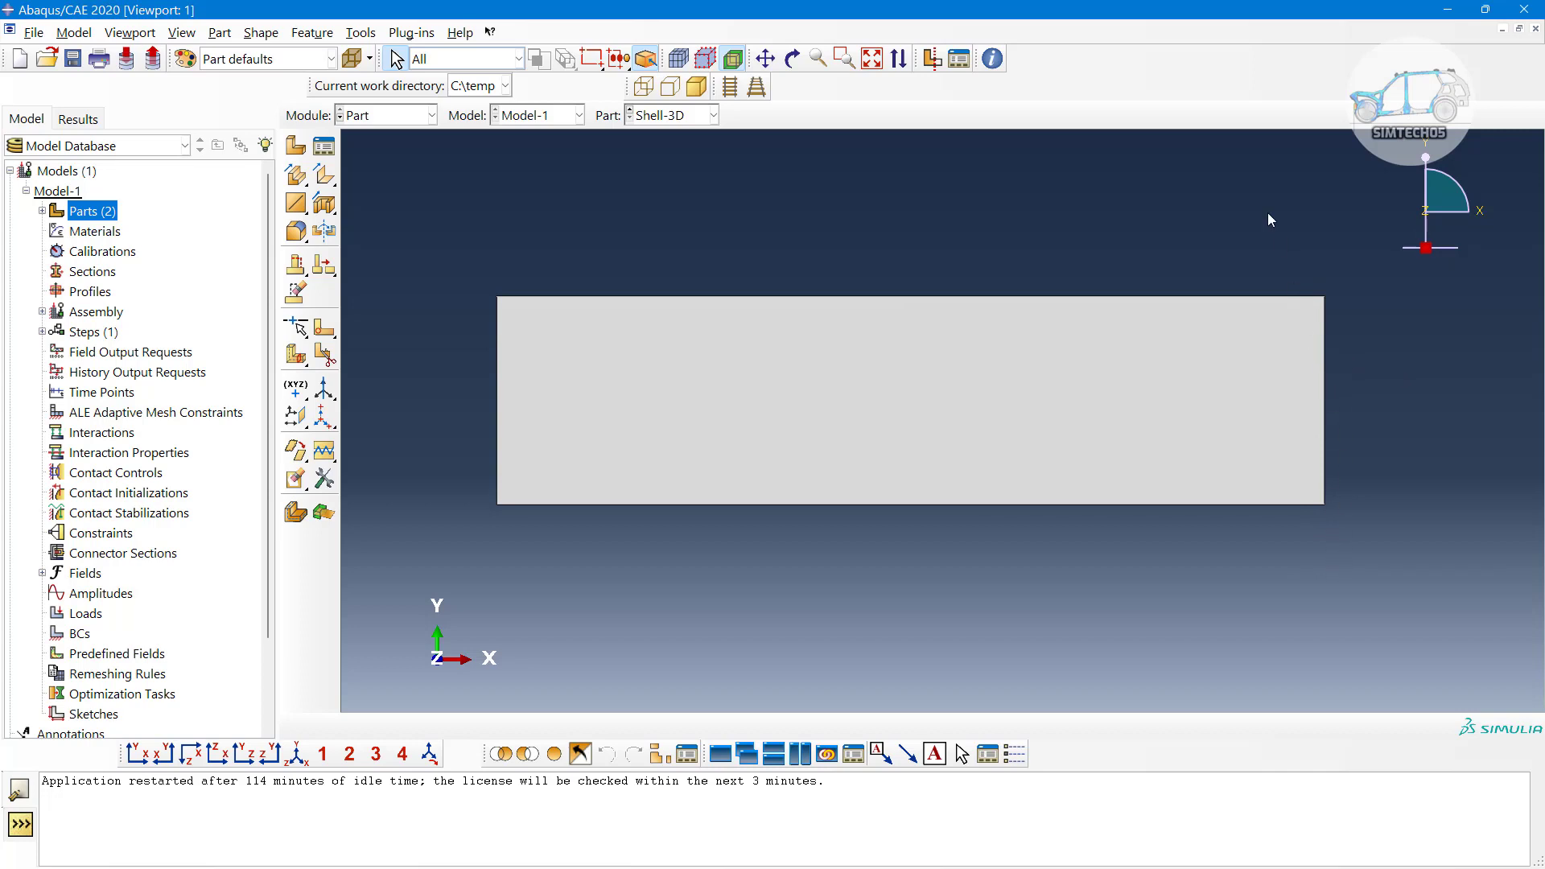
pyautogui.keyDown('ctrl'); pyautogui.keyDown('alt'); pyautogui.moveTo(1055, 583); pyautogui.dragTo(976, 442); pyautogui.keyUp('alt'); pyautogui.keyUp('ctrl')
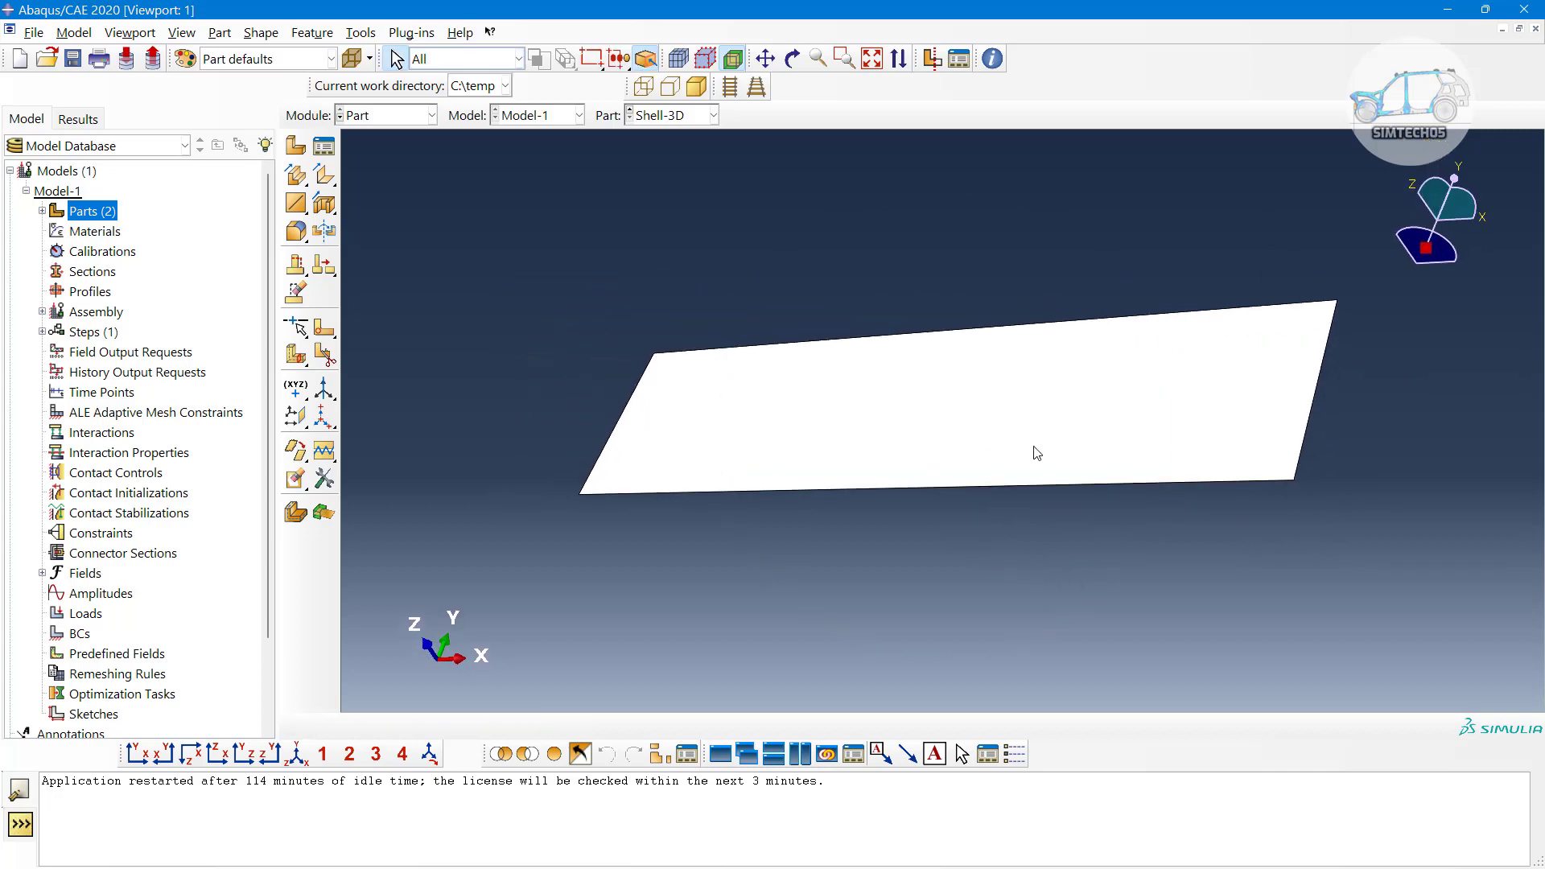
pyautogui.keyDown('ctrl'); pyautogui.keyDown('alt'); pyautogui.moveTo(1121, 492); pyautogui.dragTo(1125, 574); pyautogui.keyUp('alt'); pyautogui.keyUp('ctrl')
pyautogui.keyDown('ctrl'); pyautogui.keyDown('alt'); pyautogui.moveTo(954, 559); pyautogui.dragTo(1000, 366); pyautogui.keyUp('alt'); pyautogui.keyUp('ctrl')
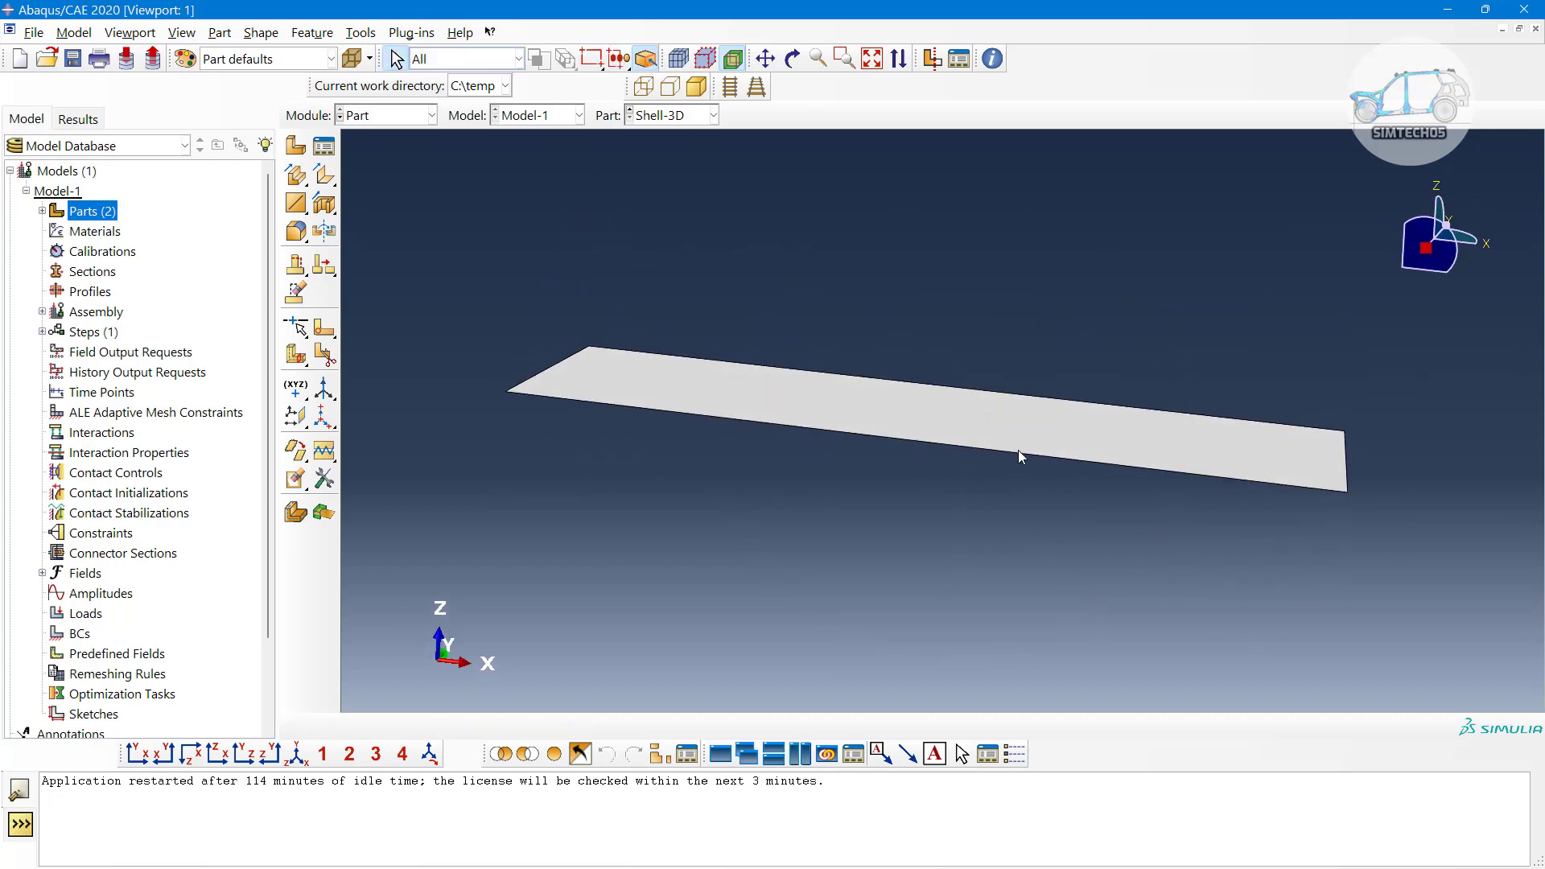
pyautogui.keyDown('ctrl'); pyautogui.keyDown('alt'); pyautogui.moveTo(1017, 448); pyautogui.dragTo(969, 464); pyautogui.keyUp('alt'); pyautogui.keyUp('ctrl')
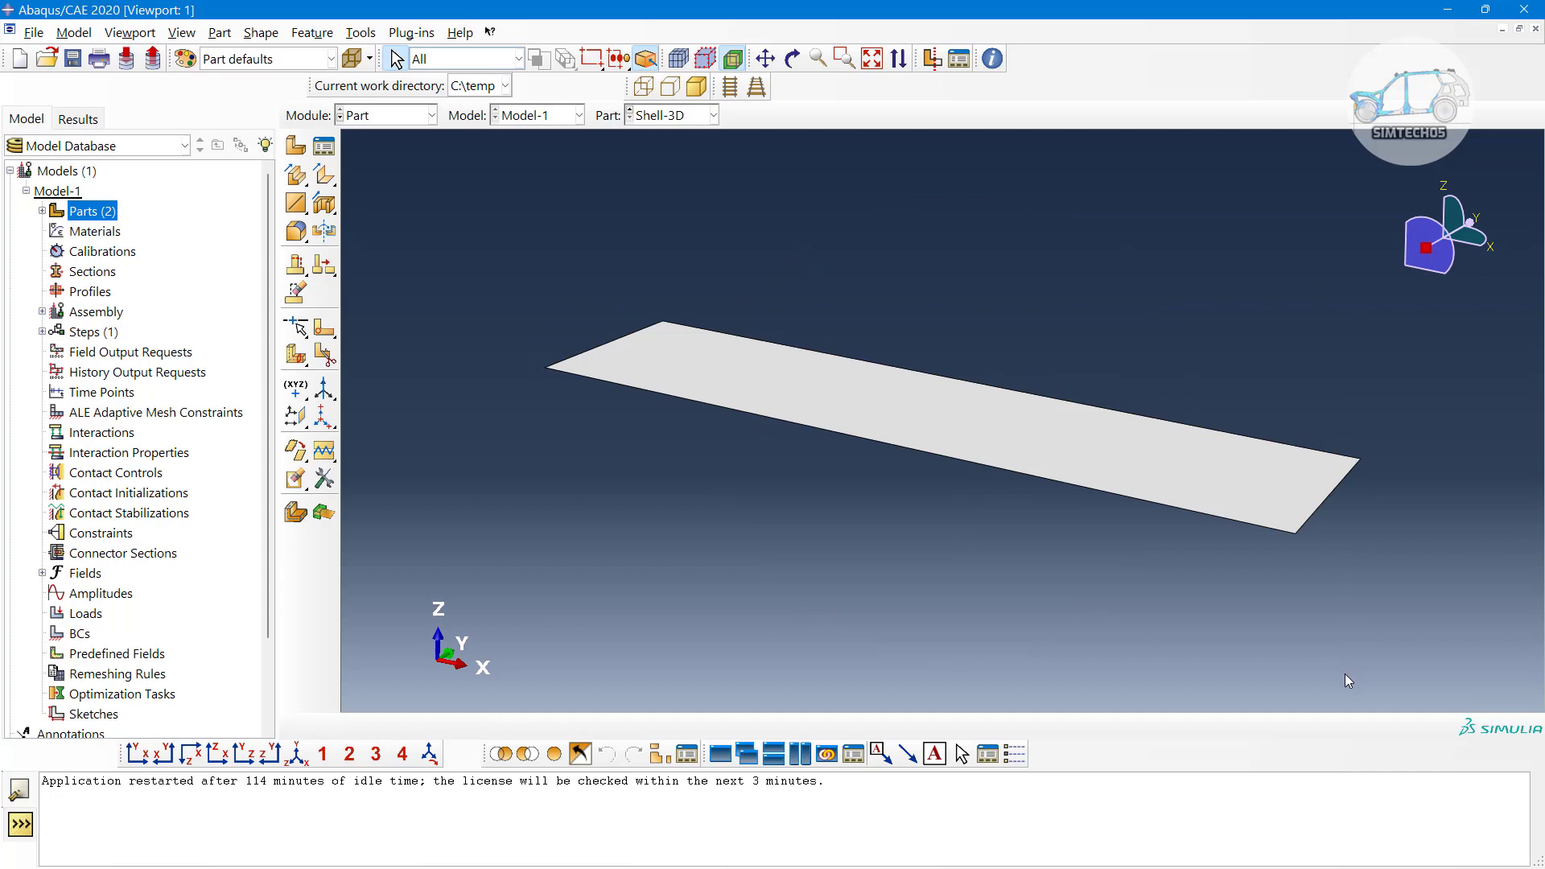
# Compare the shell base feature options of the 3D and 2D Planar modeling spaces, then cancel the new part
pyautogui.click(296, 145)
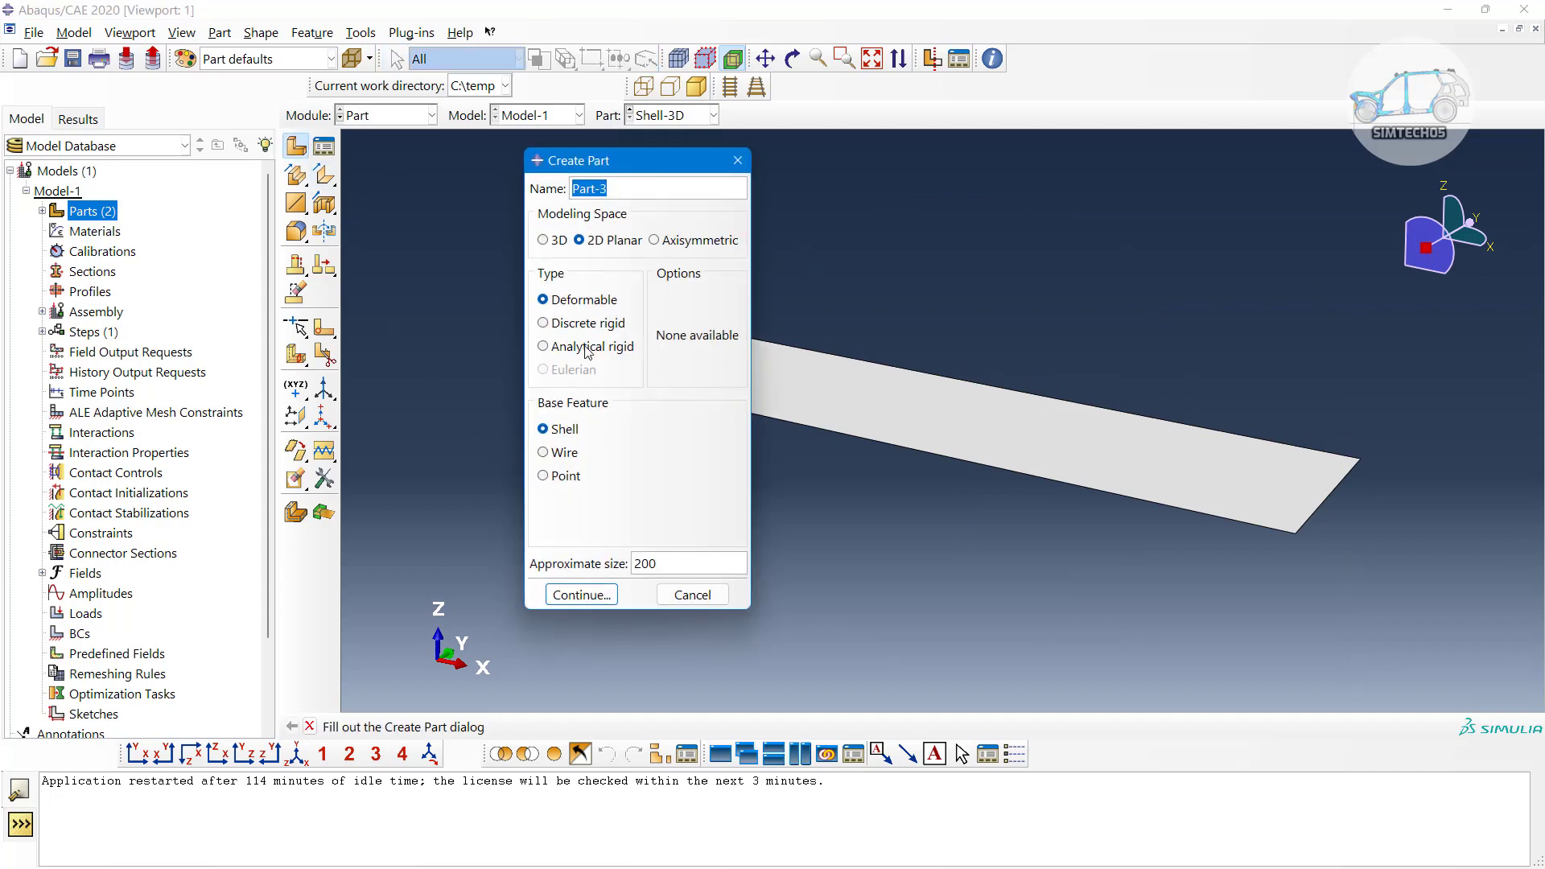
pyautogui.click(556, 241)
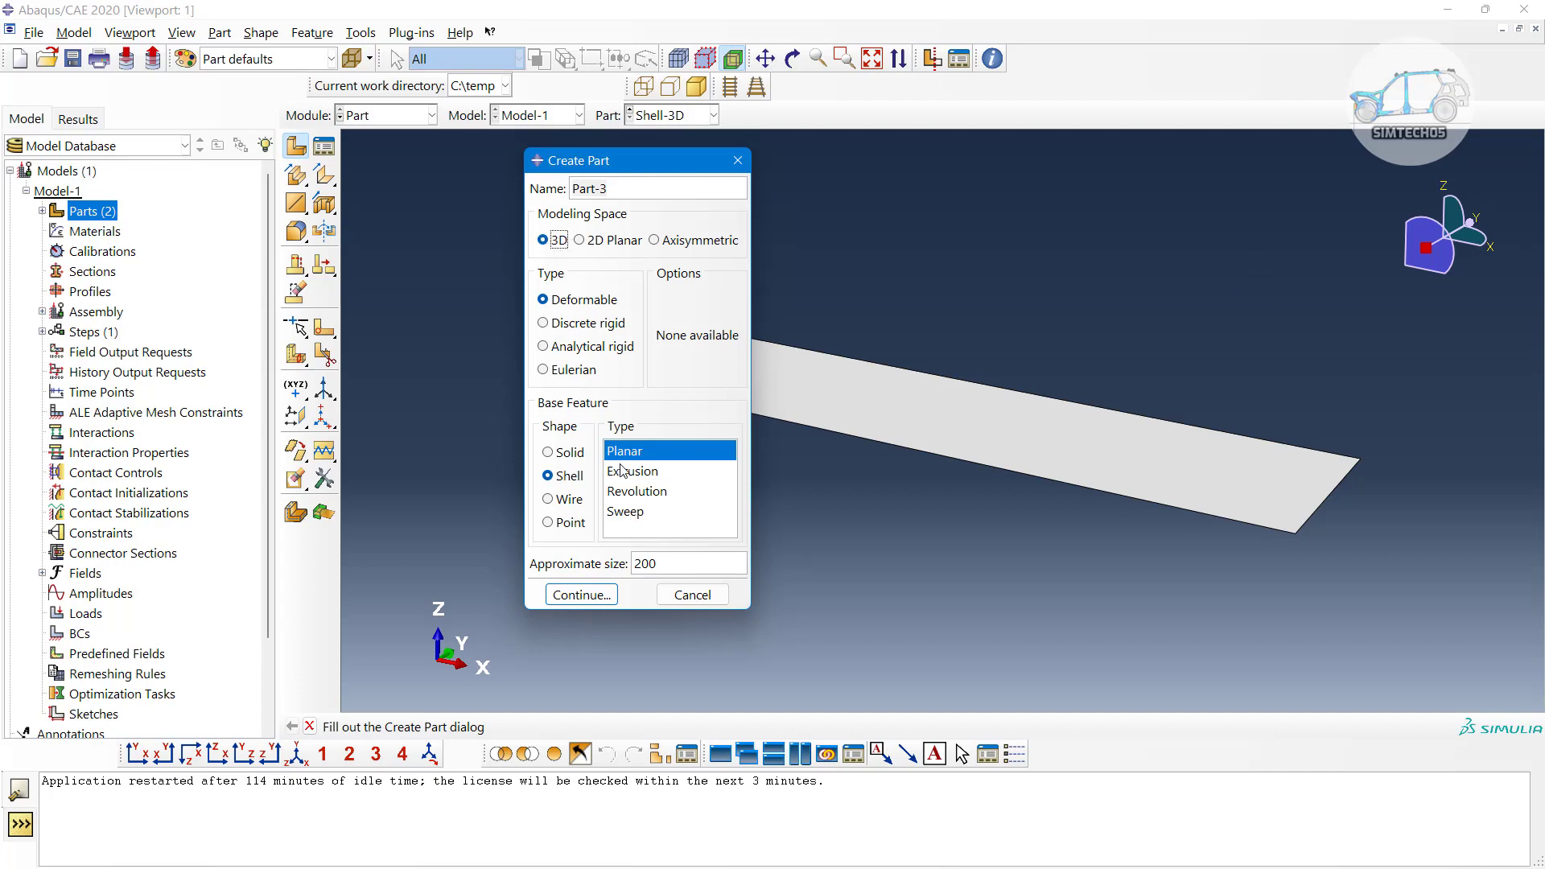
pyautogui.click(591, 246)
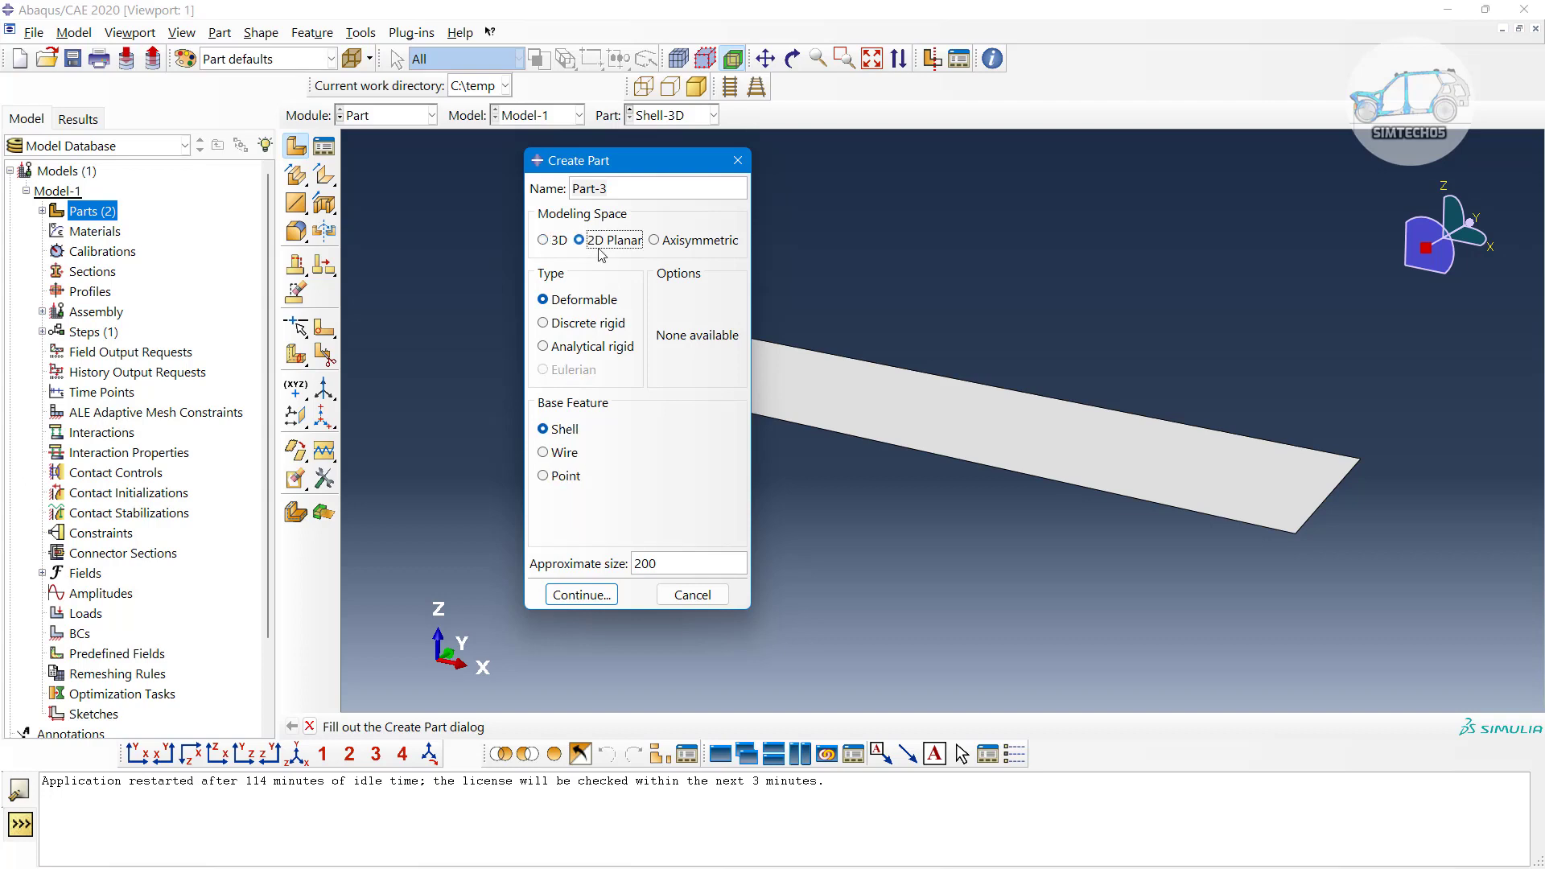
pyautogui.click(692, 595)
# Display the Shell-2D part and inspect it from the front and in a tilted view
pyautogui.click(676, 115)
pyautogui.click(674, 138)
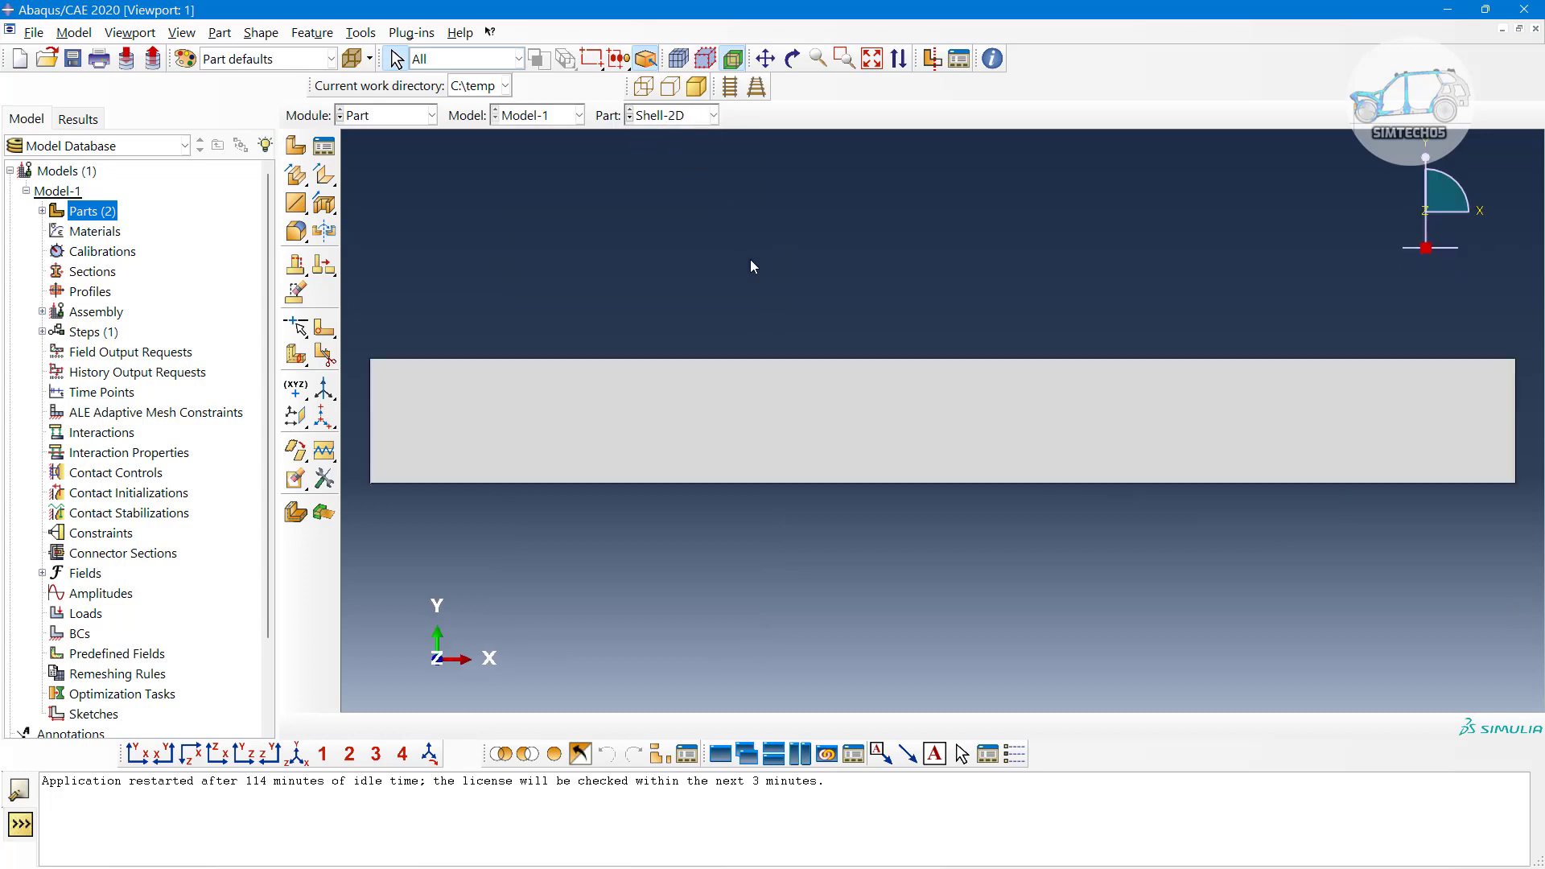
pyautogui.scroll(1, 750, 259)
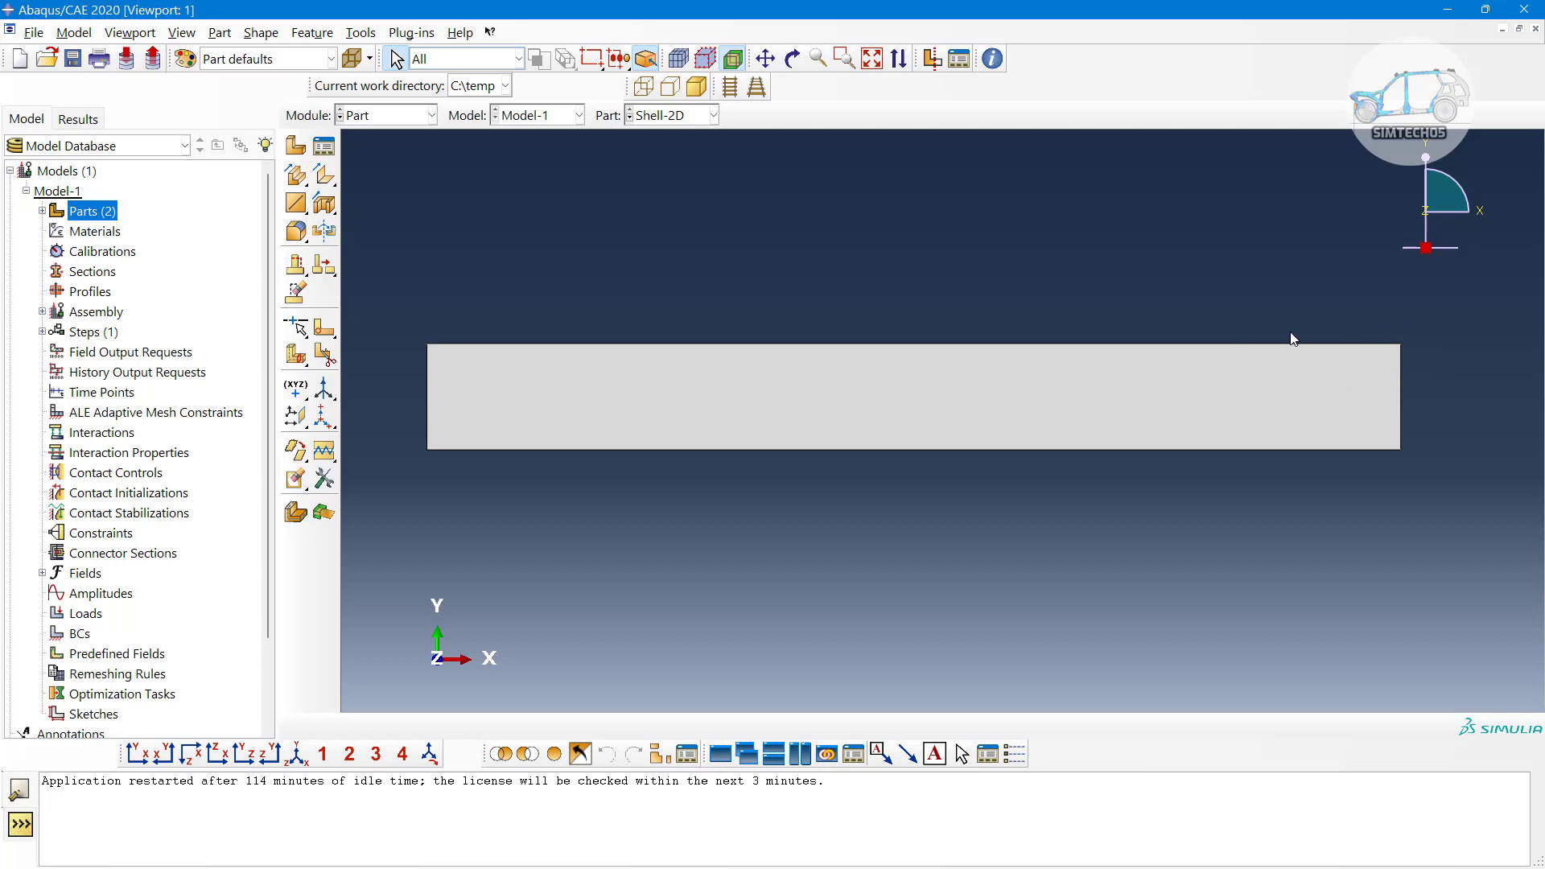
pyautogui.scroll(1, 1380, 443)
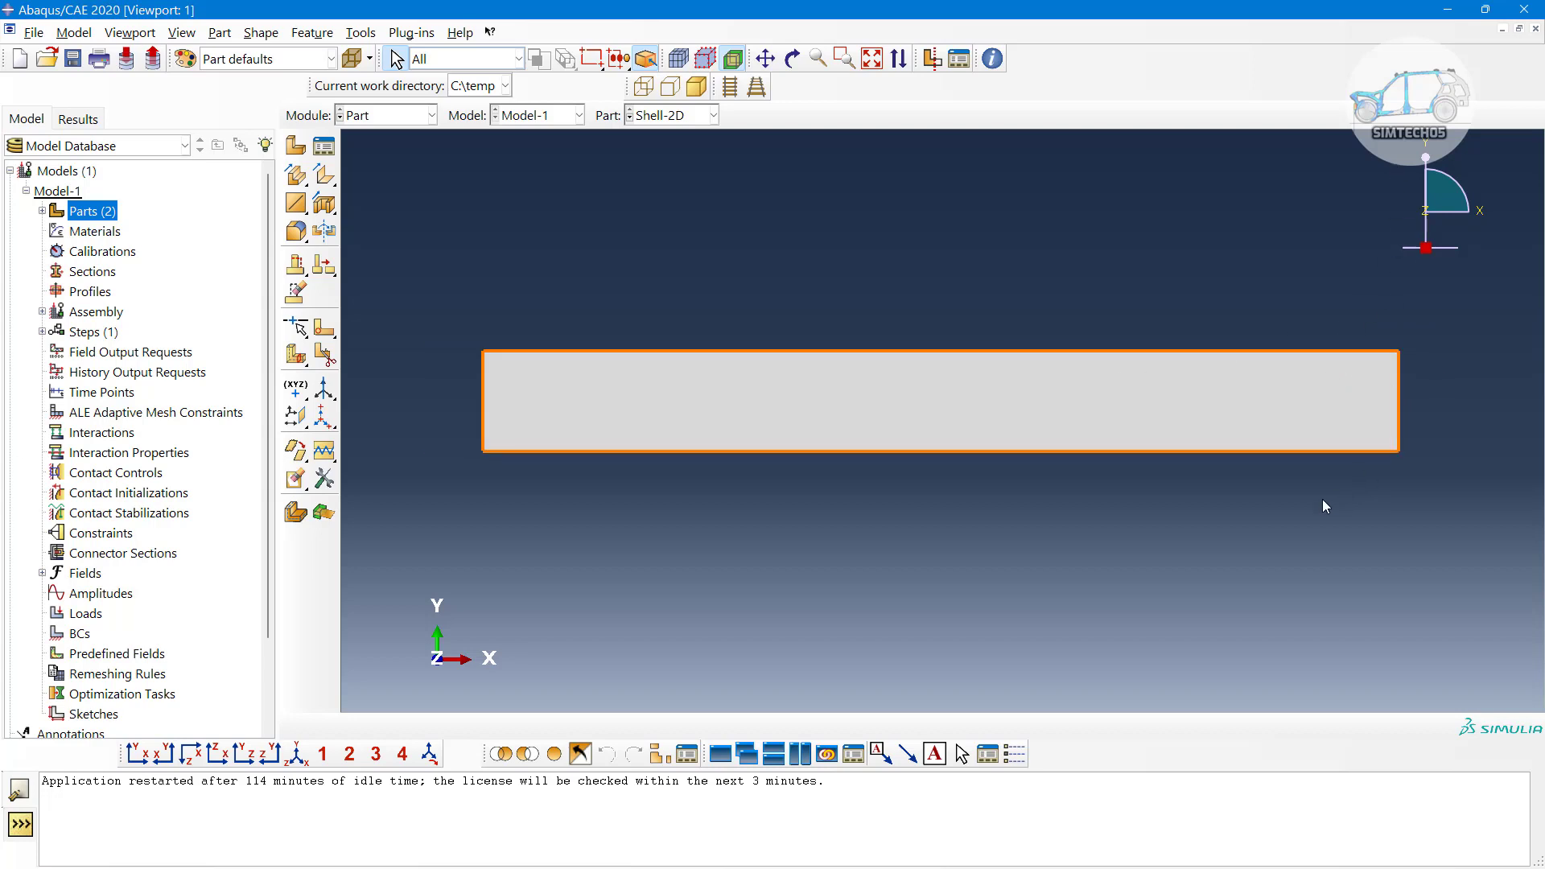
pyautogui.keyDown('ctrl'); pyautogui.keyDown('alt'); pyautogui.moveTo(1153, 567); pyautogui.dragTo(957, 539); pyautogui.keyUp('alt'); pyautogui.keyUp('ctrl')
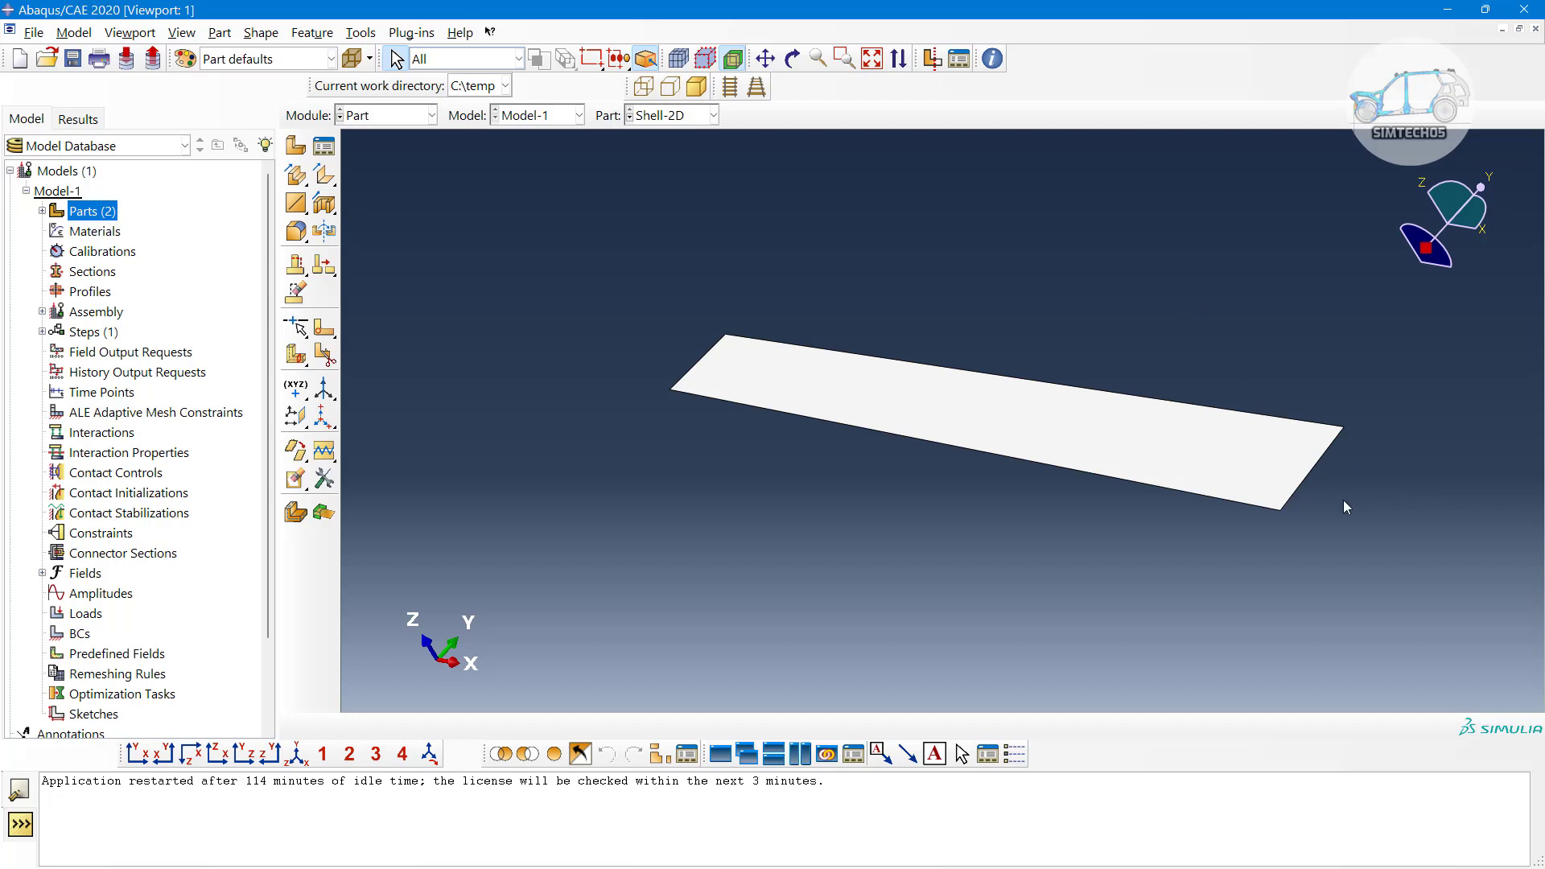
pyautogui.click(686, 121)
pyautogui.click(676, 135)
# Start a new Axisymmetric deformable part with a shell base feature, keeping the default name
pyautogui.click(296, 145)
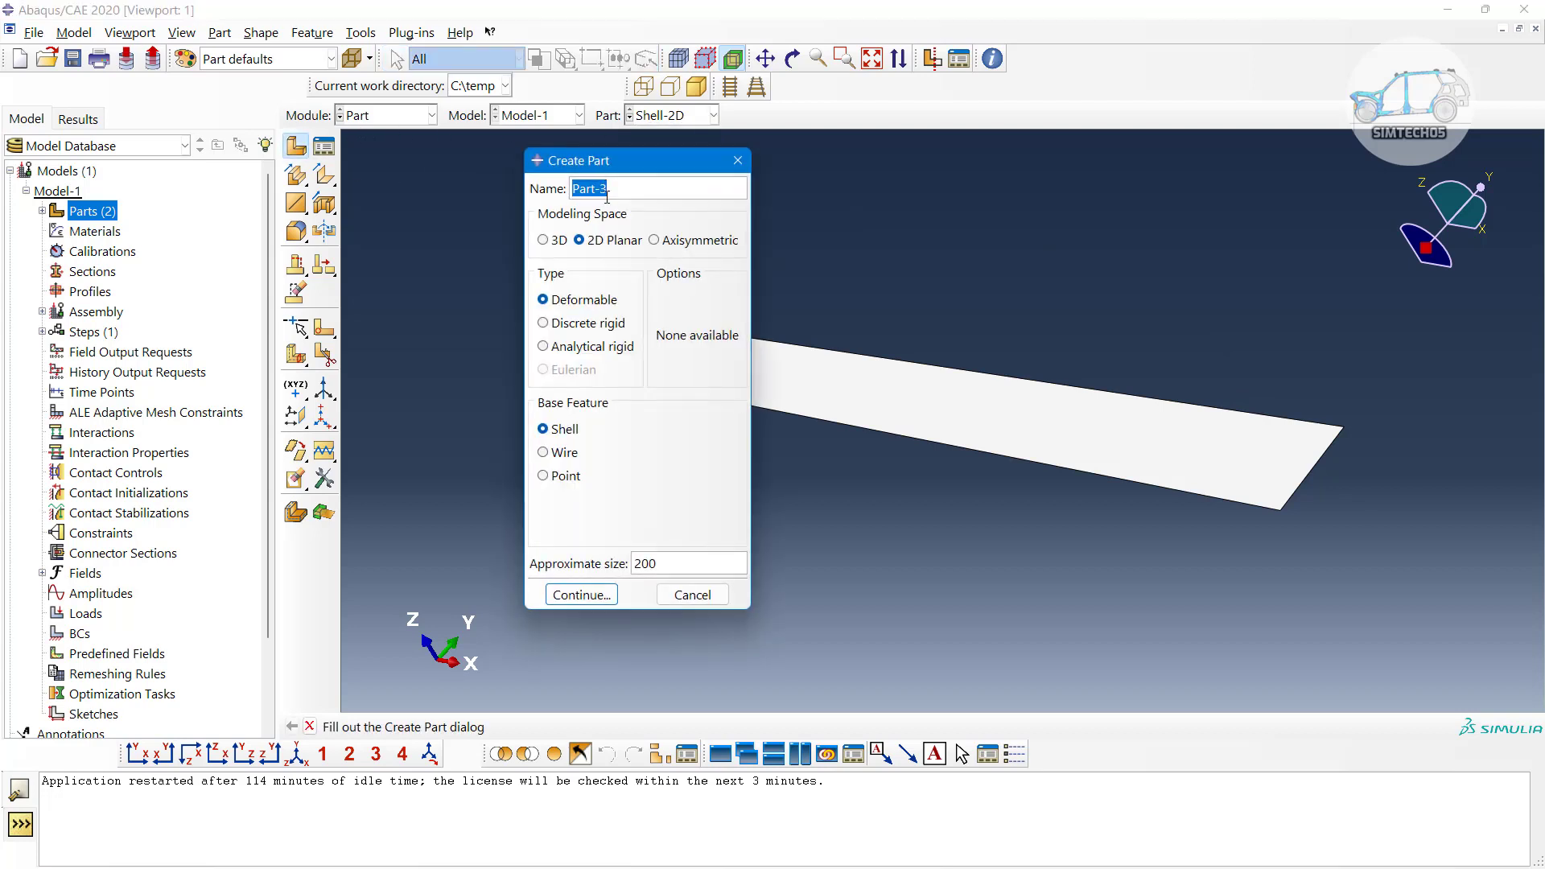
pyautogui.click(656, 240)
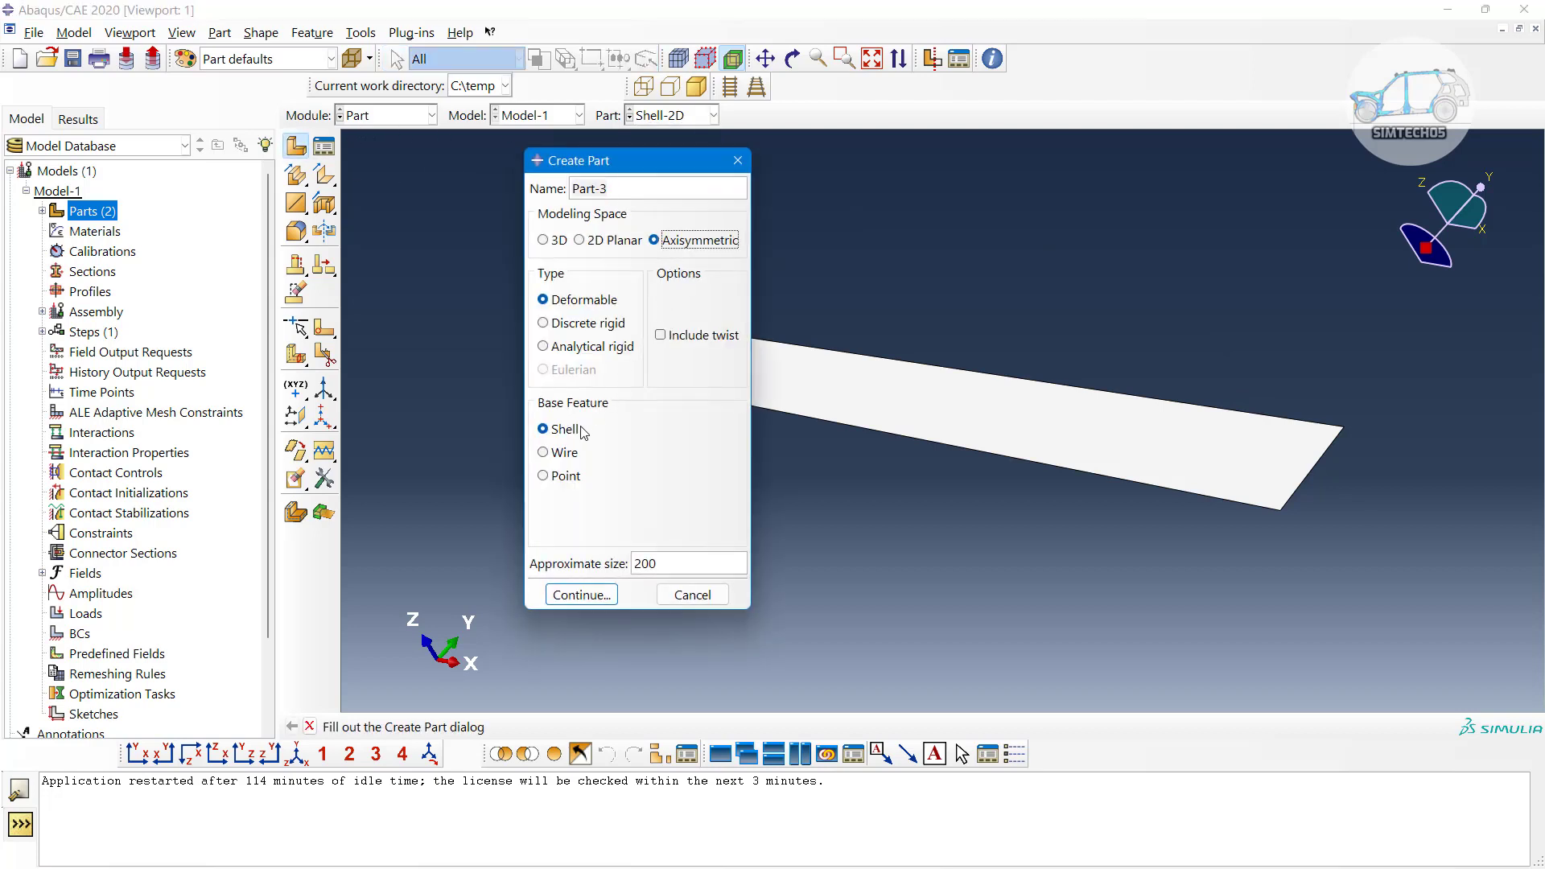
pyautogui.click(583, 594)
# Sketch a tall rectangle offset from the axis of revolution, complete the axisymmetric part and select its face in a tilted view
pyautogui.scroll(-1, 813, 358)
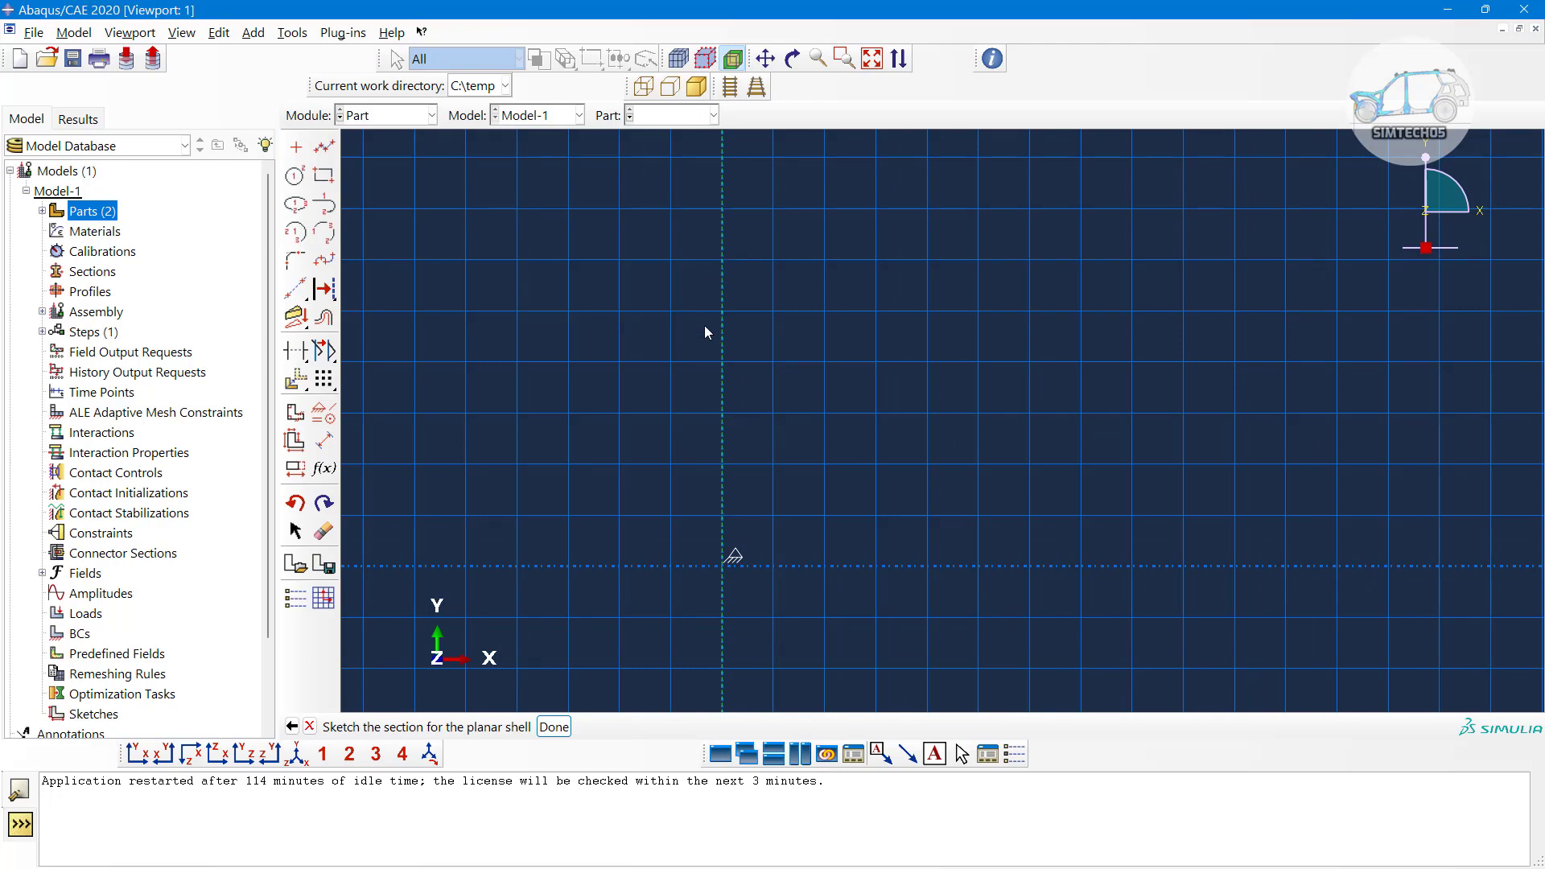
pyautogui.click(323, 175)
pyautogui.click(1042, 235)
pyautogui.click(1171, 617)
pyautogui.middleClick(1260, 535)
pyautogui.middleClick(1258, 499)
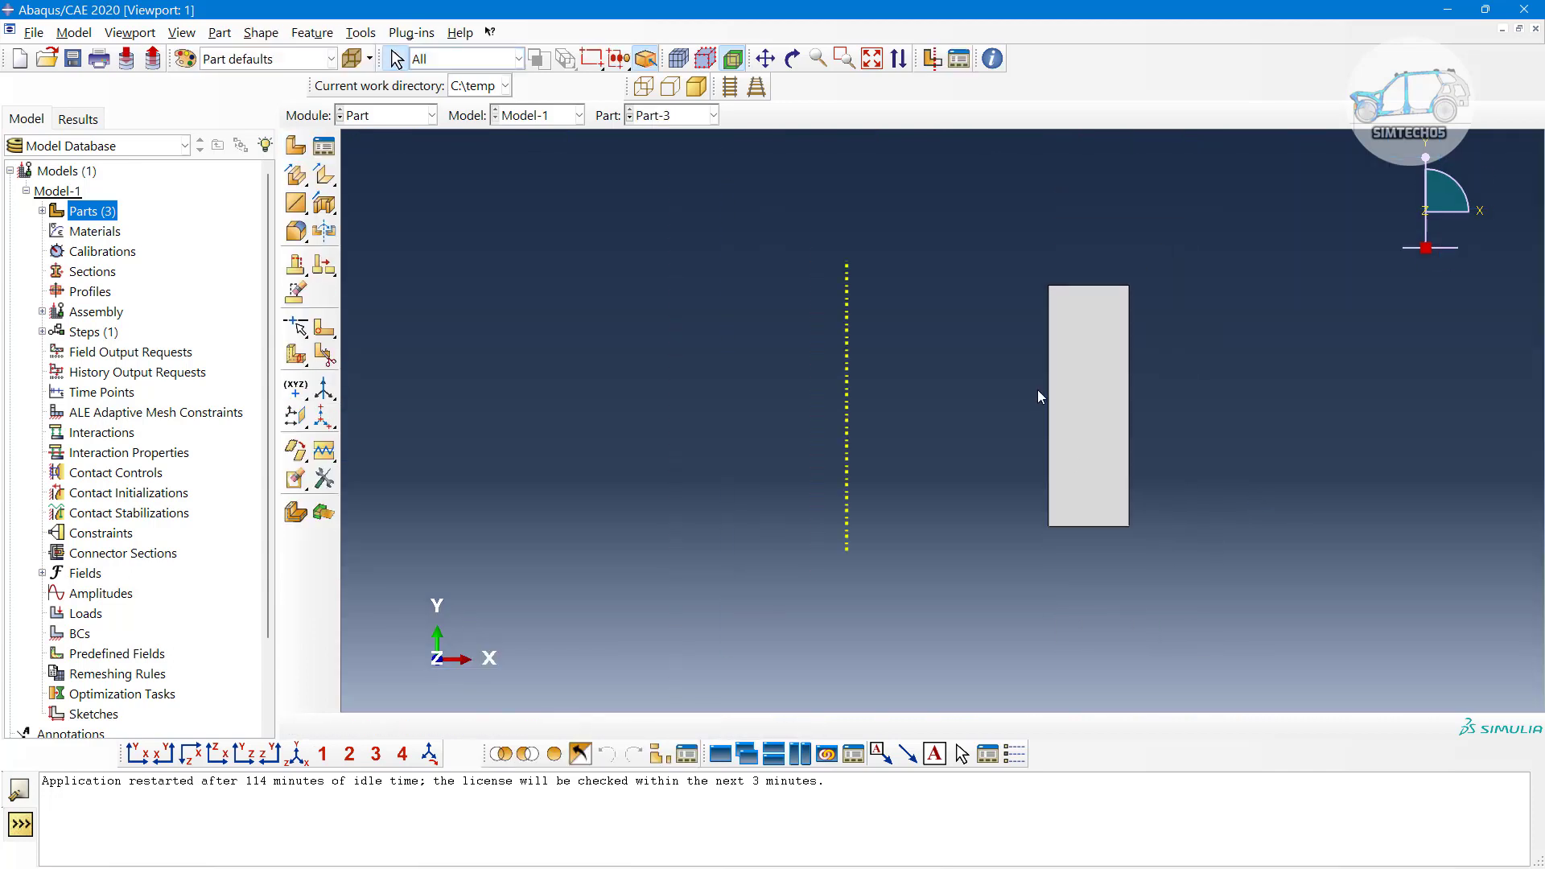
pyautogui.keyDown('ctrl'); pyautogui.keyDown('alt'); pyautogui.moveTo(1066, 387); pyautogui.dragTo(1091, 337); pyautogui.keyUp('alt'); pyautogui.keyUp('ctrl')
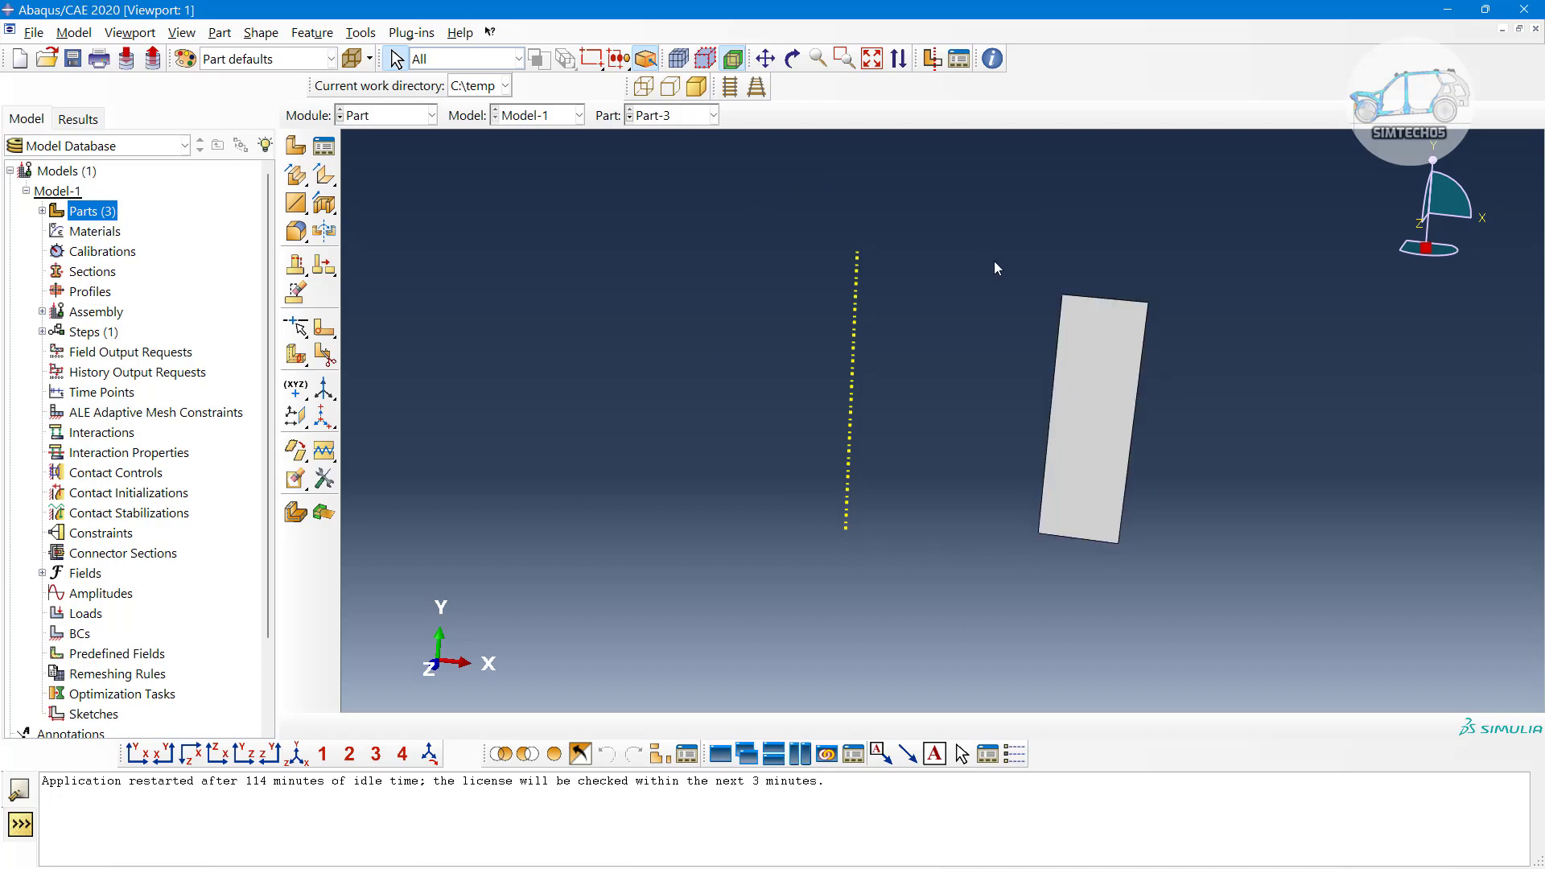
pyautogui.click(1108, 348)
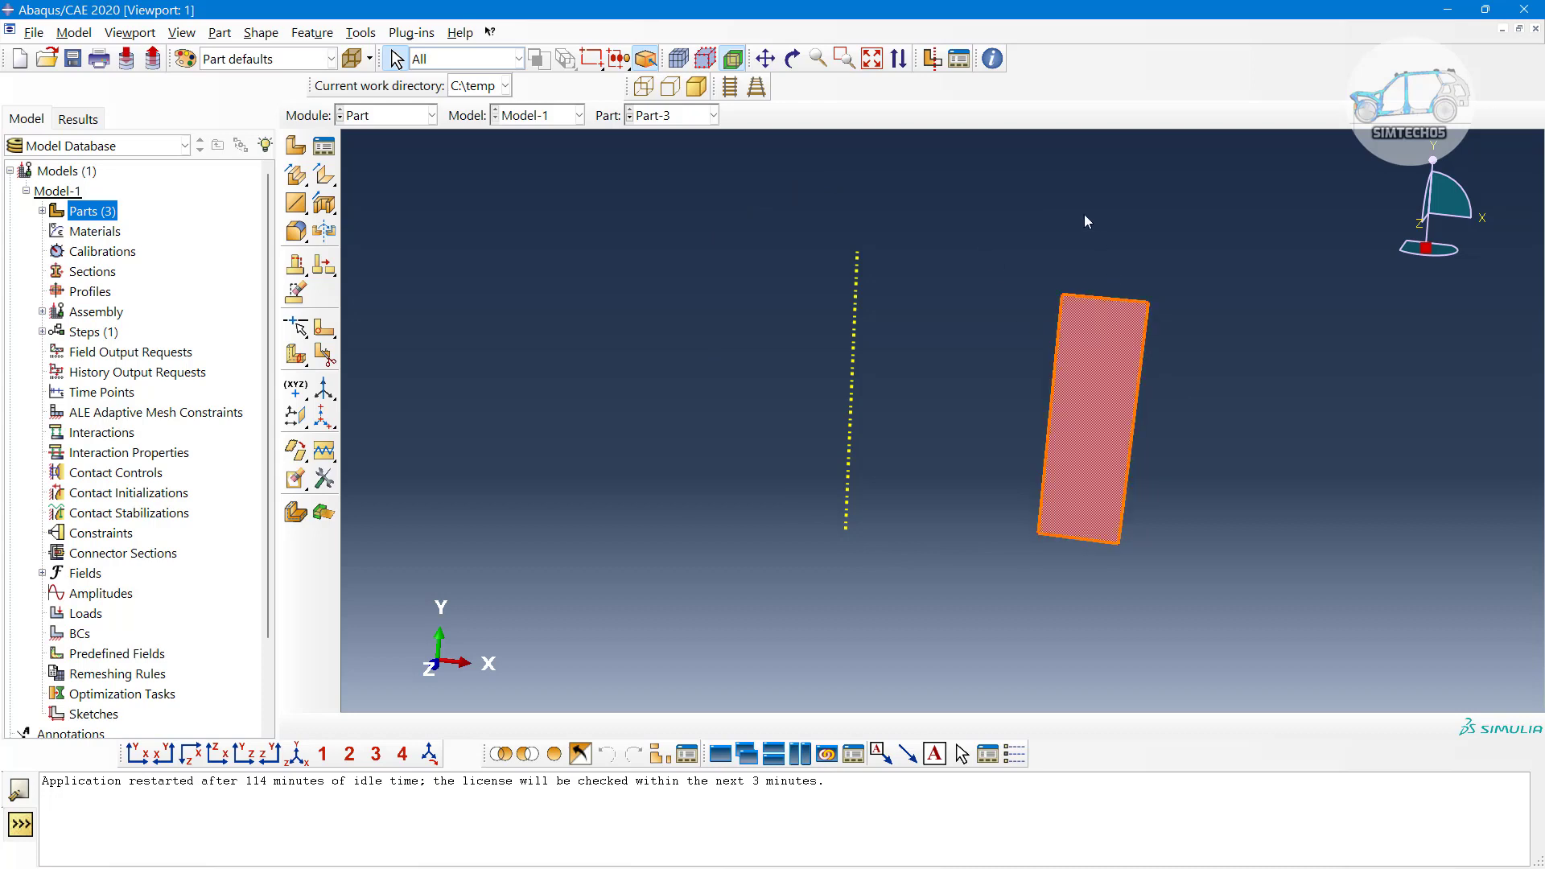
# Clear the face selection and start a new 3D deformable part with a shell Extrusion base feature and approximate size 200
pyautogui.click(963, 342)
pyautogui.click(304, 147)
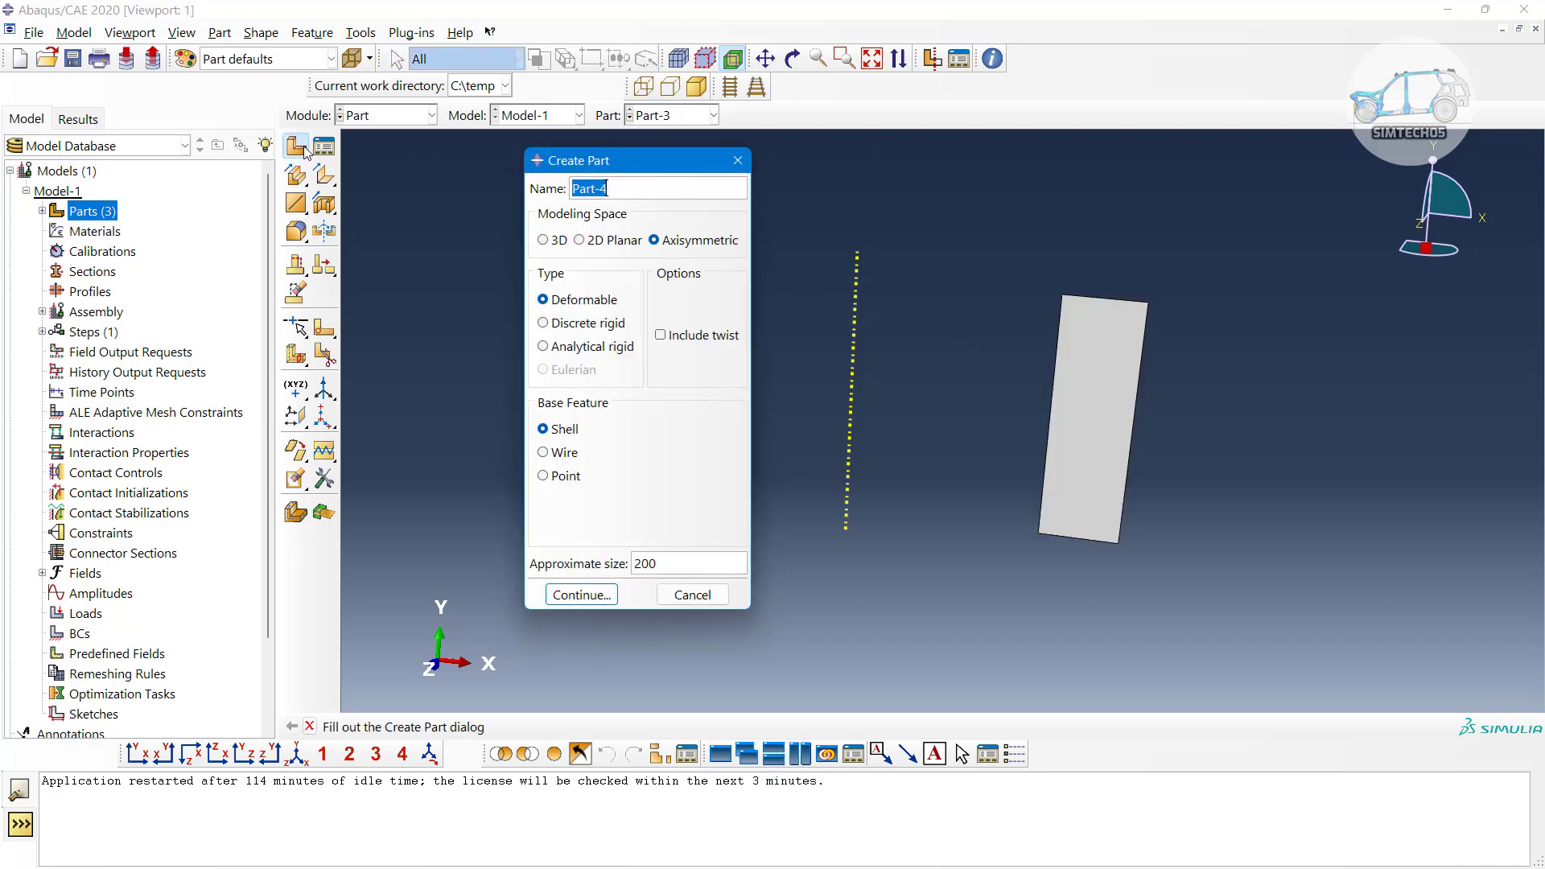
pyautogui.click(543, 240)
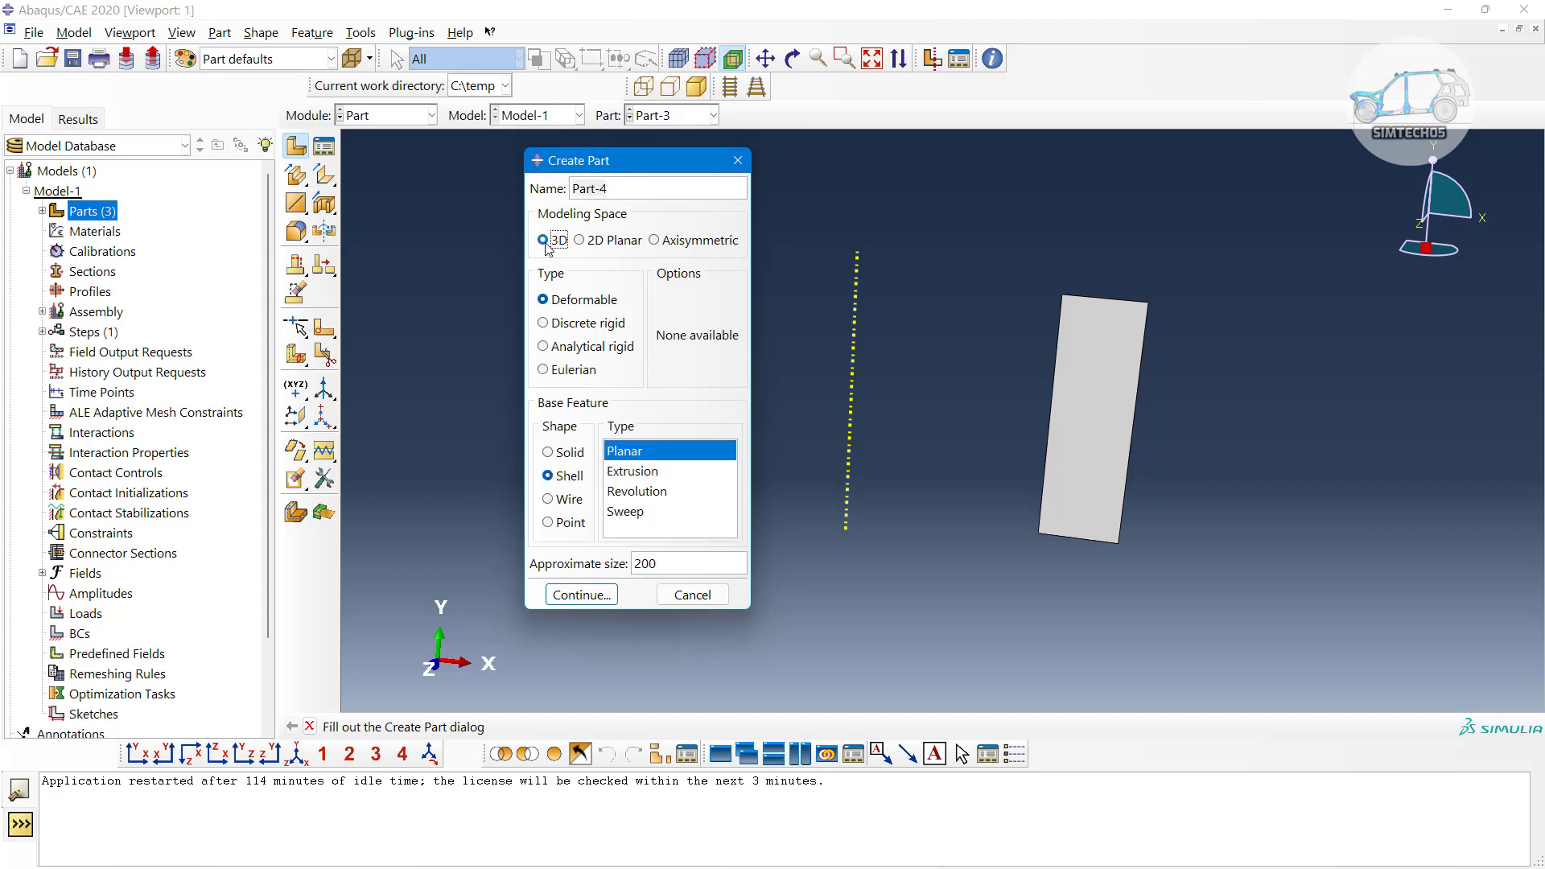
pyautogui.click(621, 475)
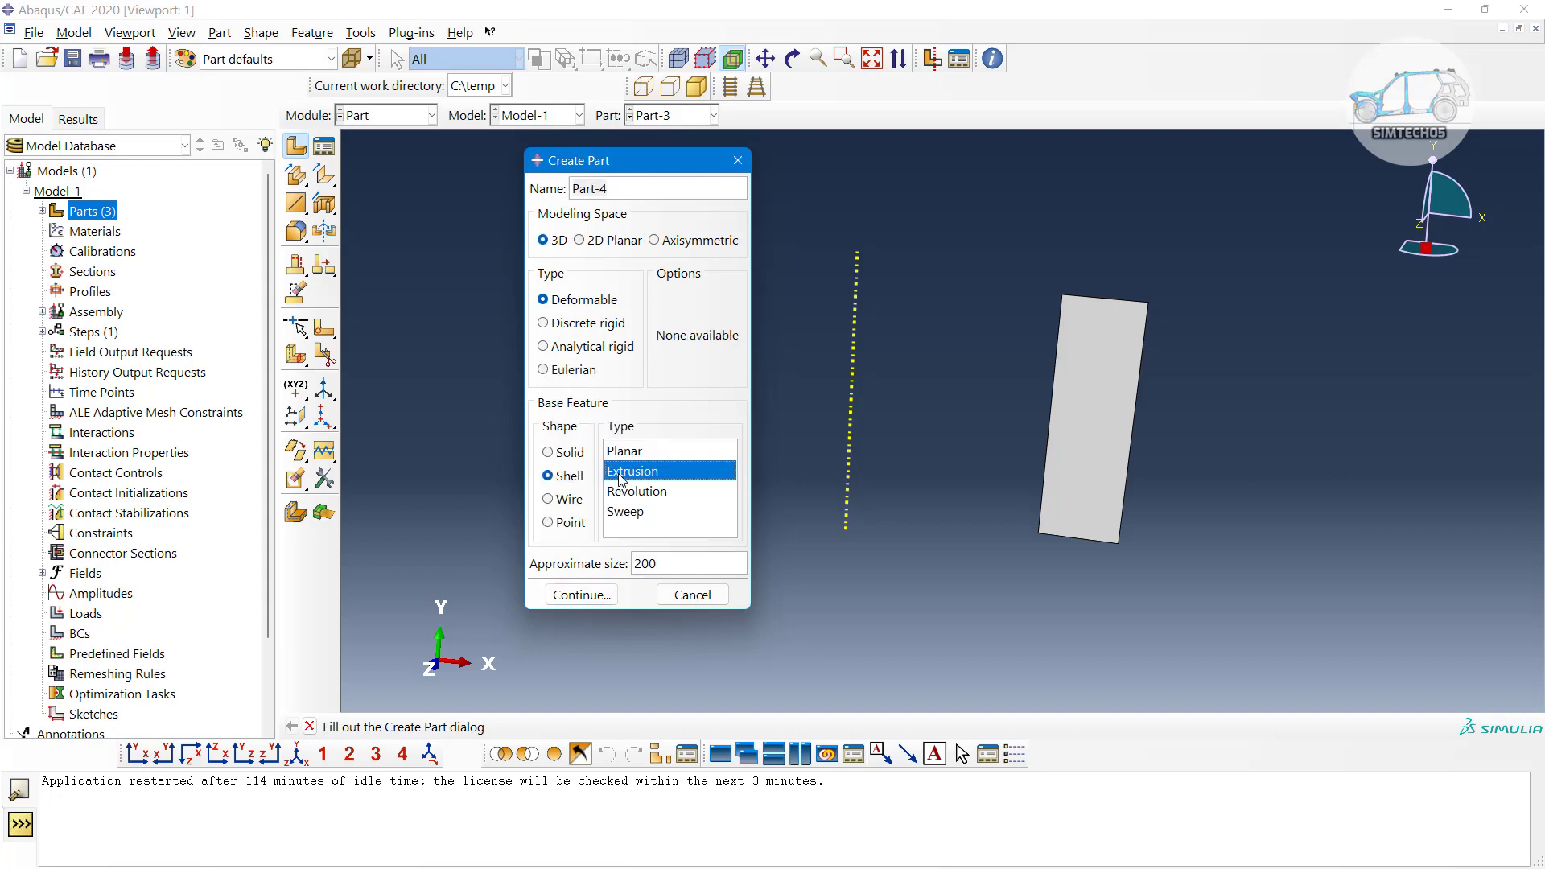
pyautogui.click(587, 596)
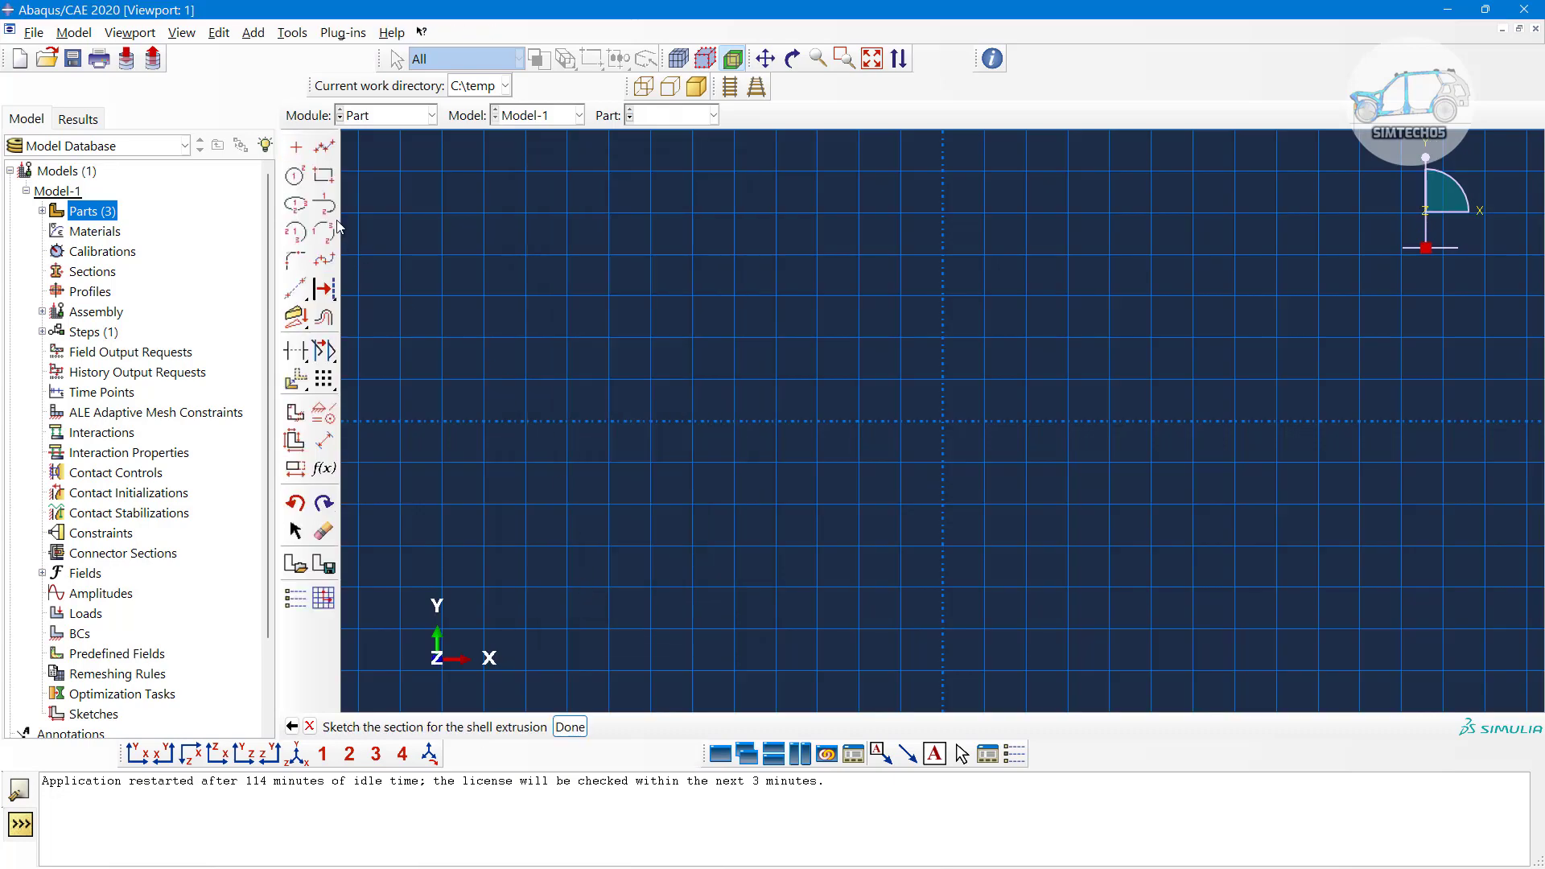
# Sketch a wide rectangle around the origin, extrude it as a shell with a depth of 20 and view the part tilted
pyautogui.click(295, 175)
pyautogui.click(323, 175)
pyautogui.click(536, 265)
pyautogui.click(1203, 546)
pyautogui.middleClick(989, 474)
pyautogui.middleClick(883, 418)
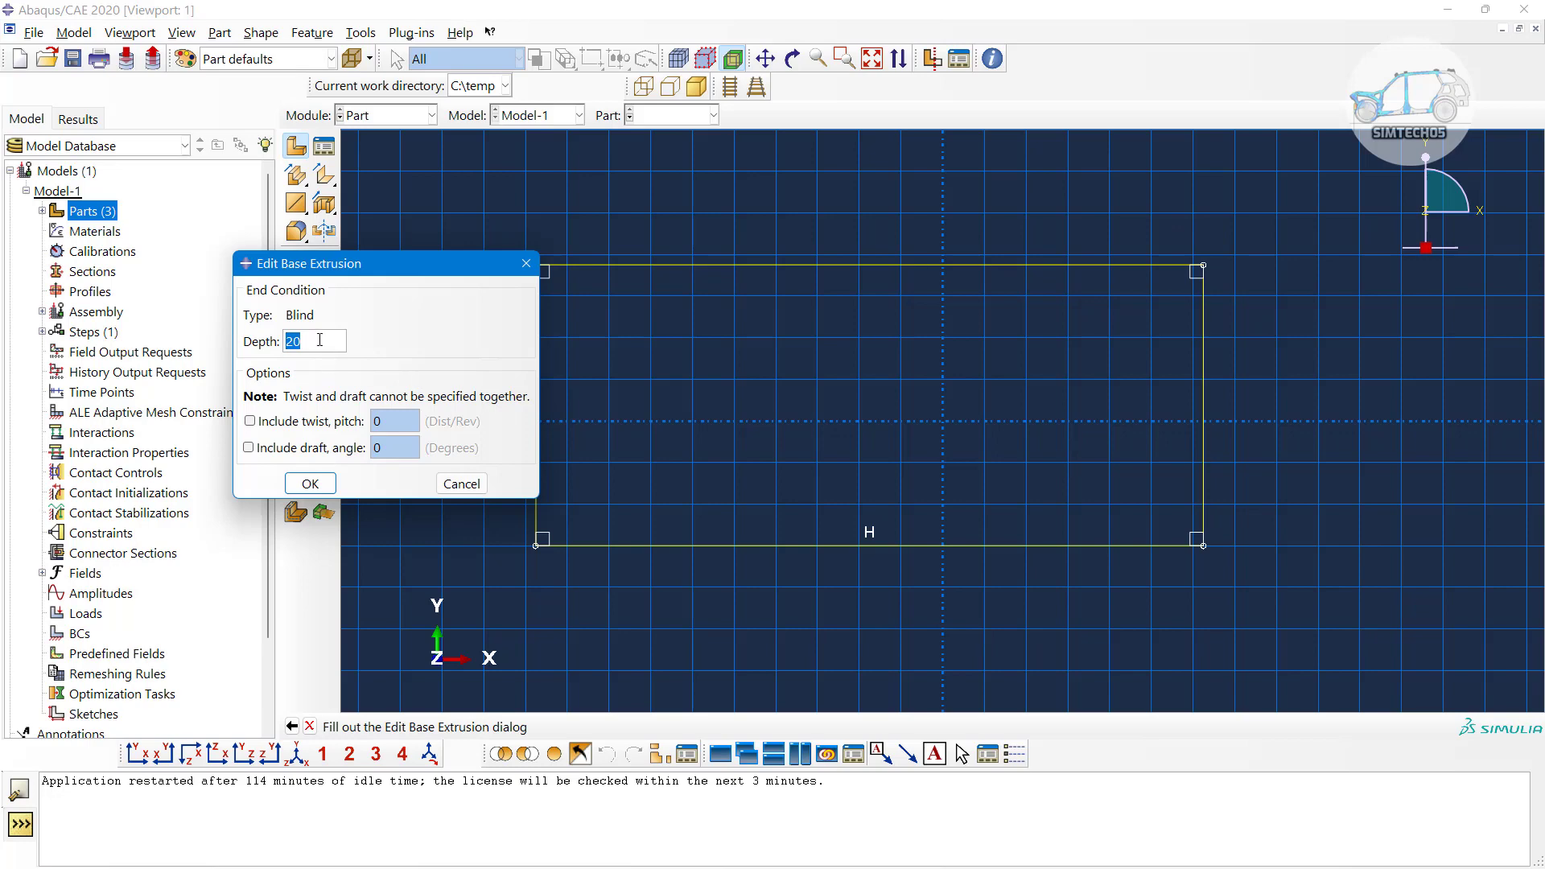
pyautogui.click(310, 483)
pyautogui.keyDown('ctrl'); pyautogui.keyDown('alt'); pyautogui.moveTo(463, 399); pyautogui.dragTo(784, 475); pyautogui.keyUp('alt'); pyautogui.keyUp('ctrl')
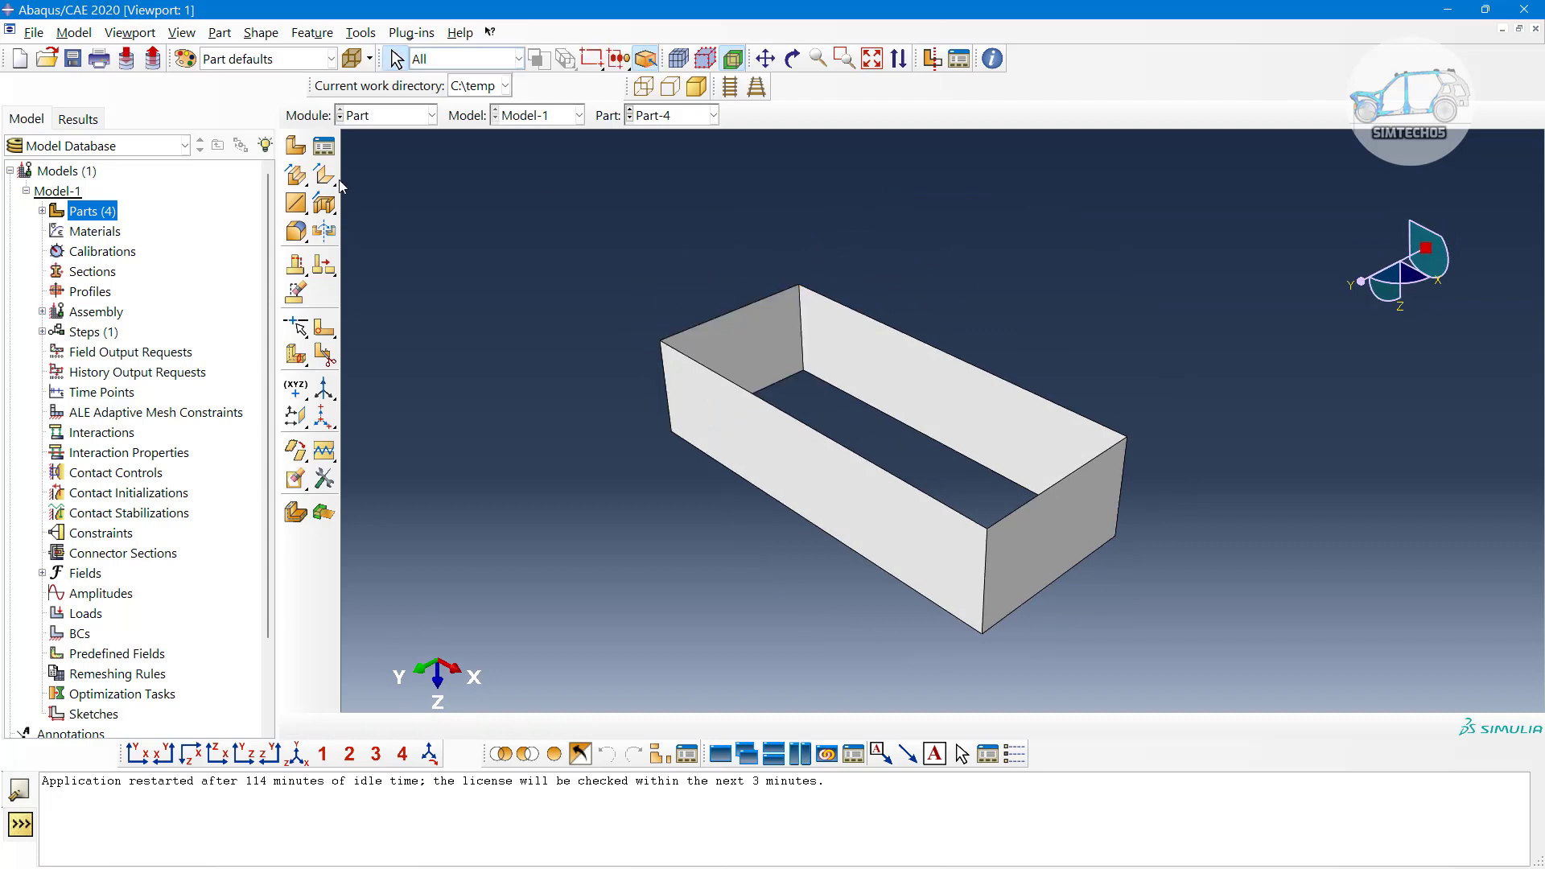
# Compare the shell and wire base feature options of the 3D, 2D Planar and Axisymmetric modeling spaces for a new part
pyautogui.click(297, 148)
pyautogui.click(579, 239)
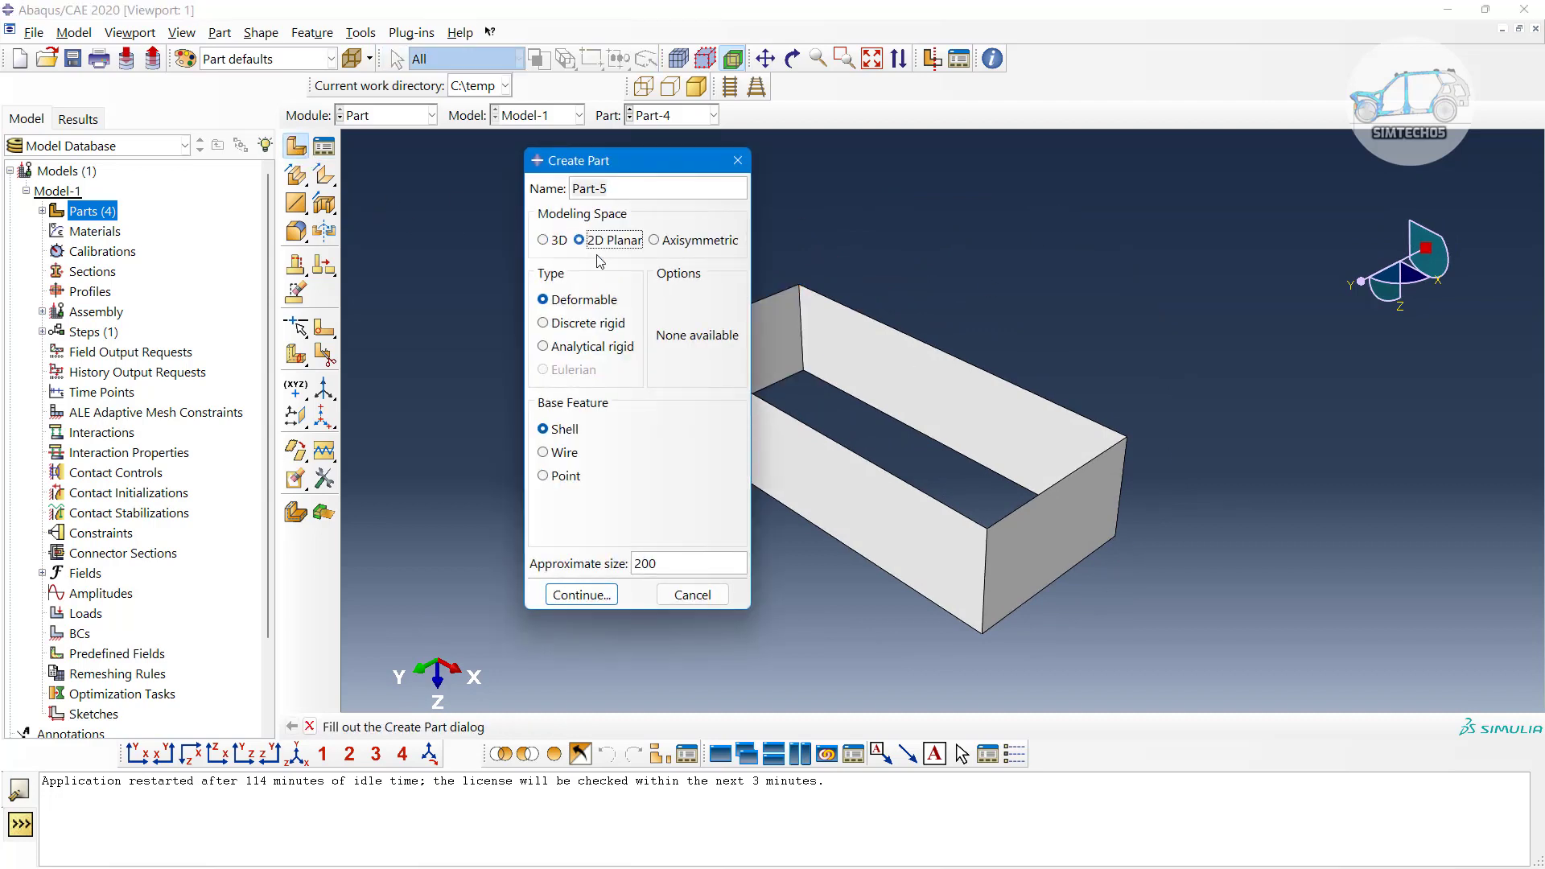
pyautogui.click(543, 240)
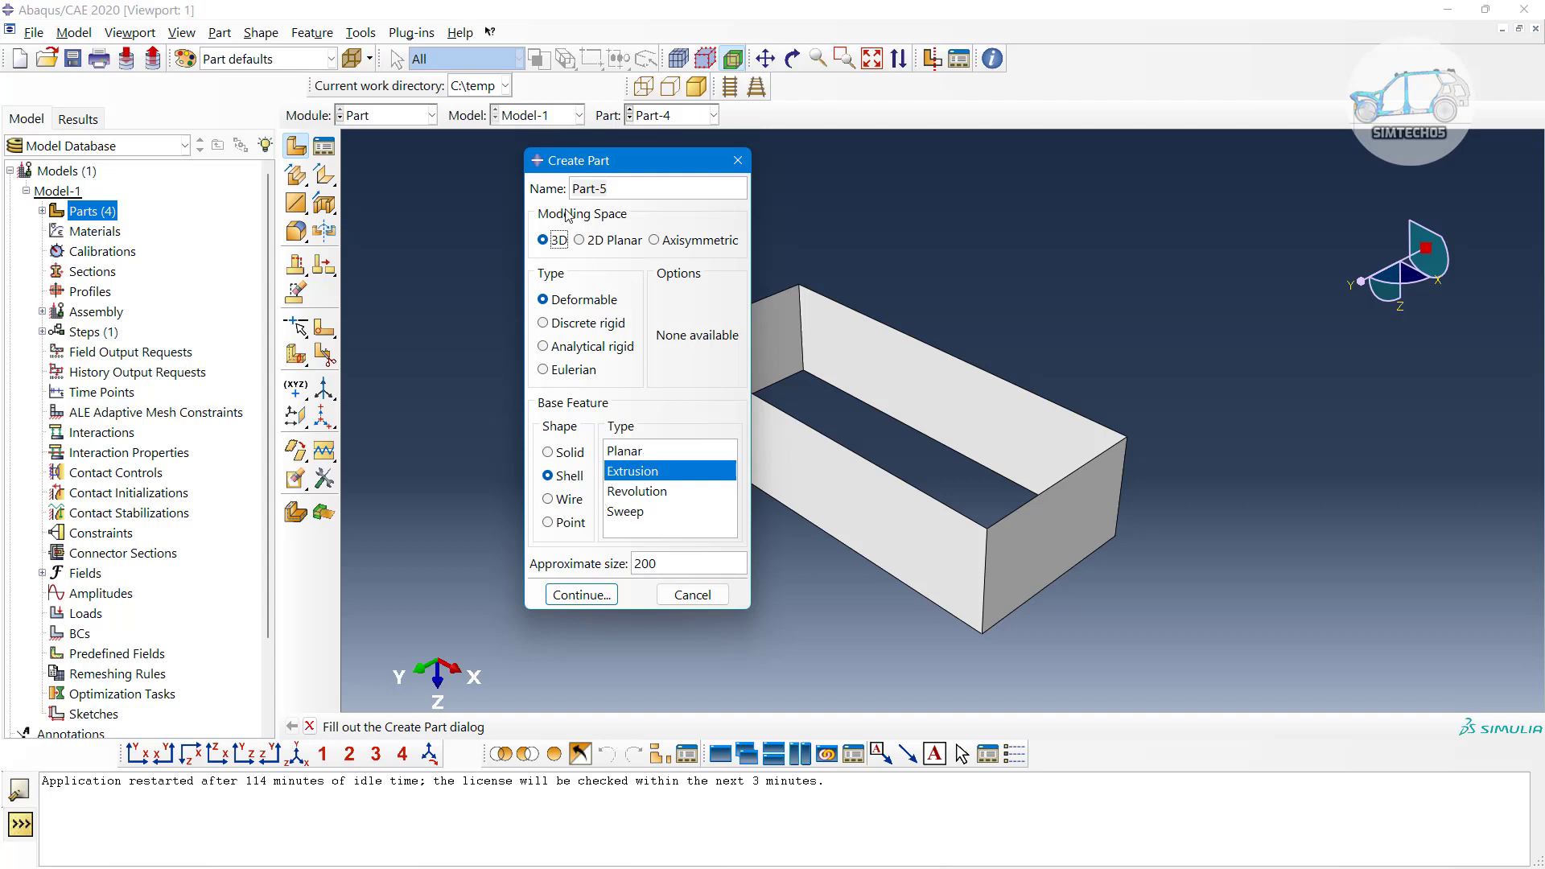
pyautogui.click(593, 240)
pyautogui.click(655, 241)
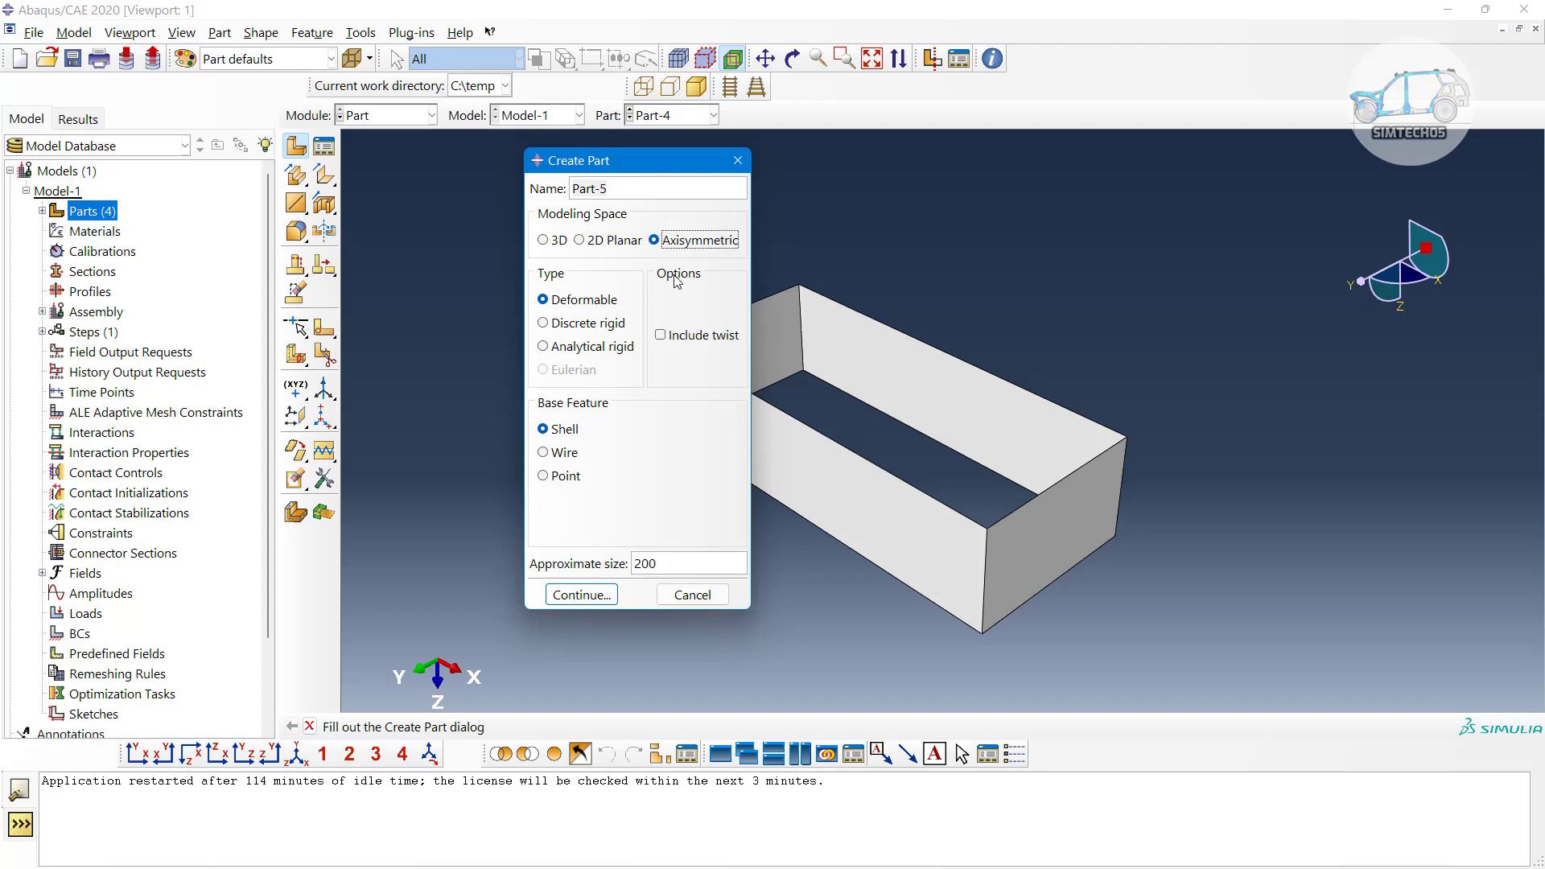
pyautogui.click(596, 242)
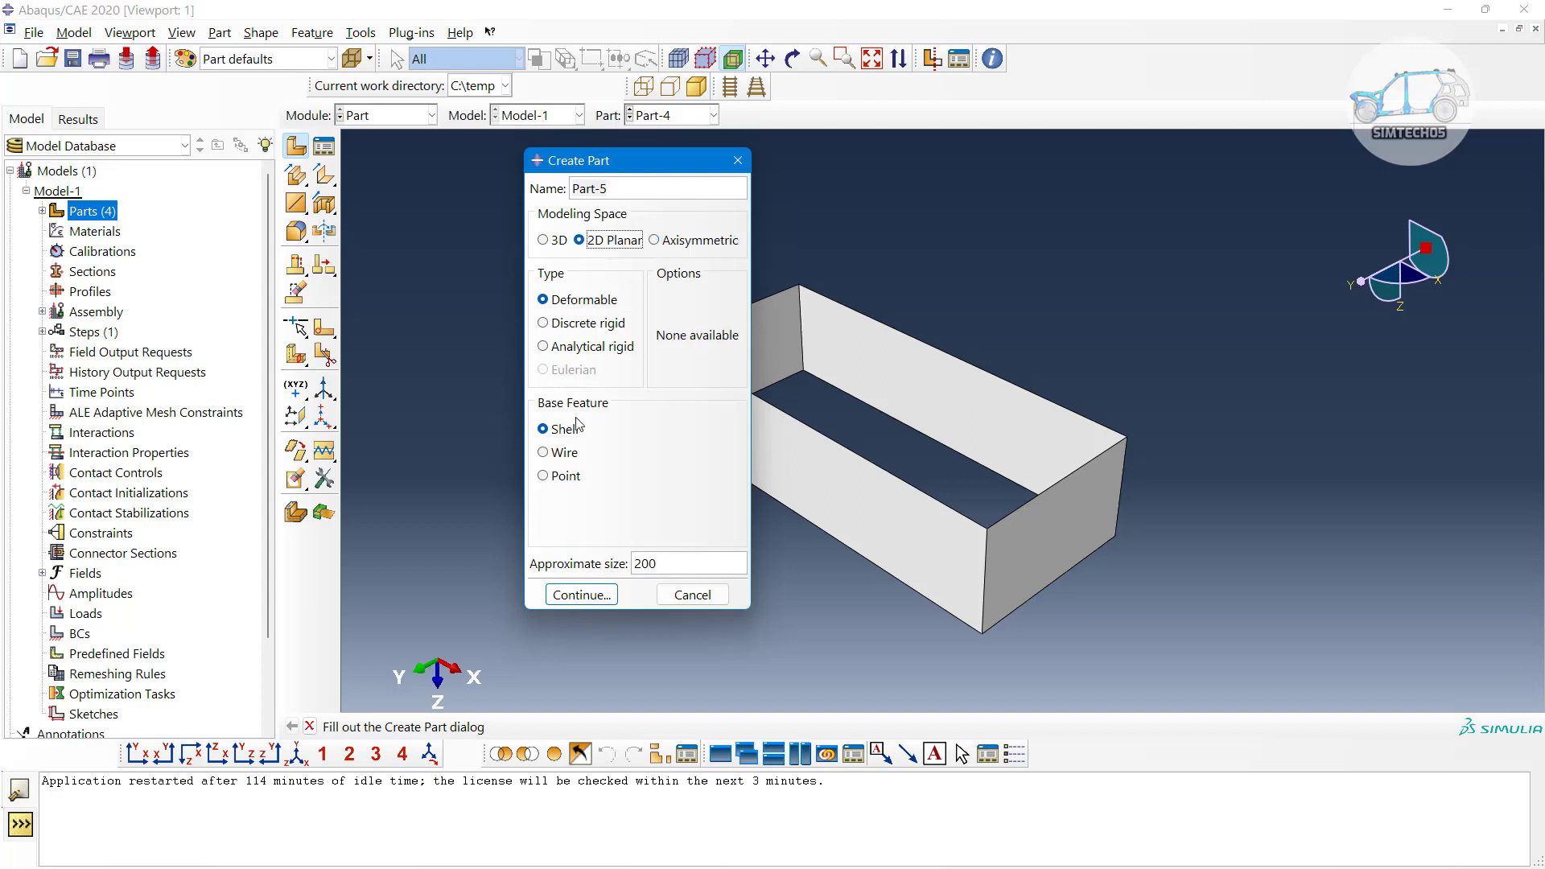
pyautogui.click(557, 241)
pyautogui.click(568, 502)
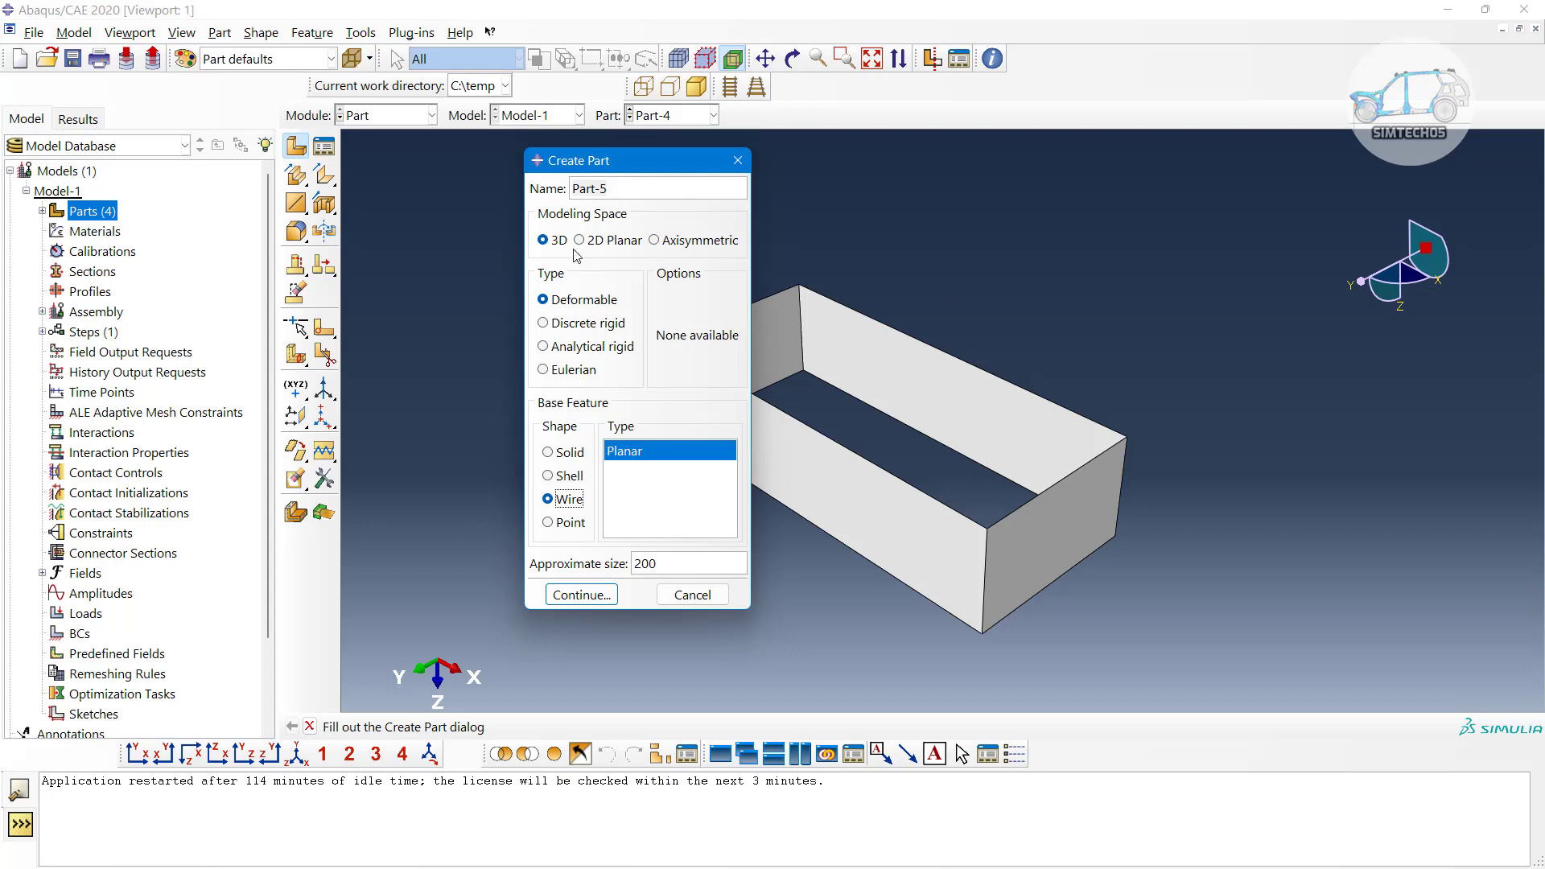
pyautogui.click(598, 238)
# Start the new part as Axisymmetric and deformable with a wire base feature and approximate size 200
pyautogui.click(566, 454)
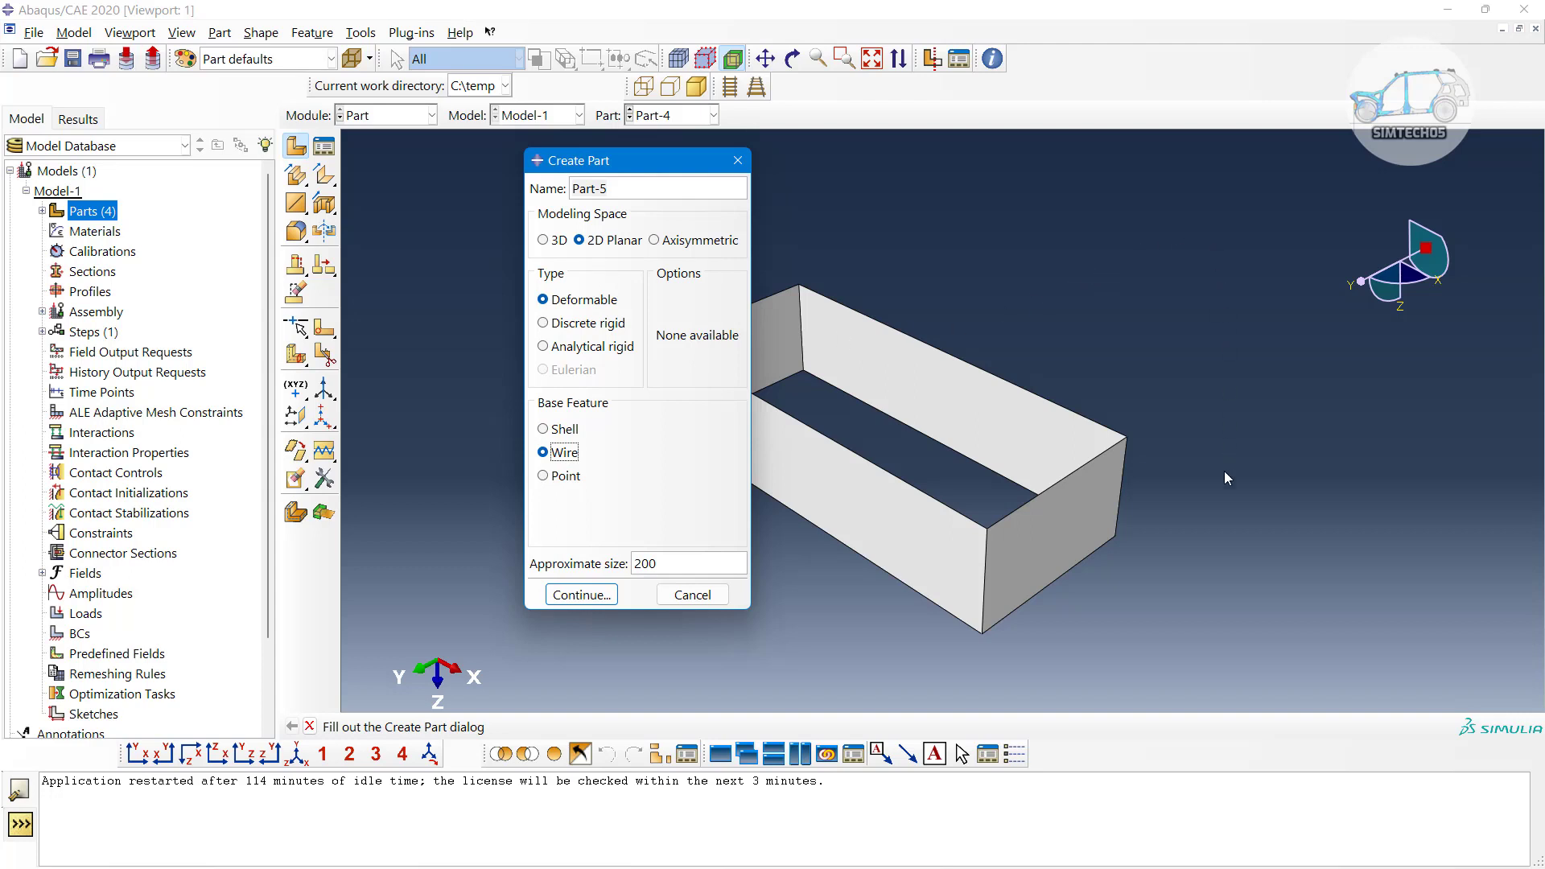
pyautogui.click(680, 241)
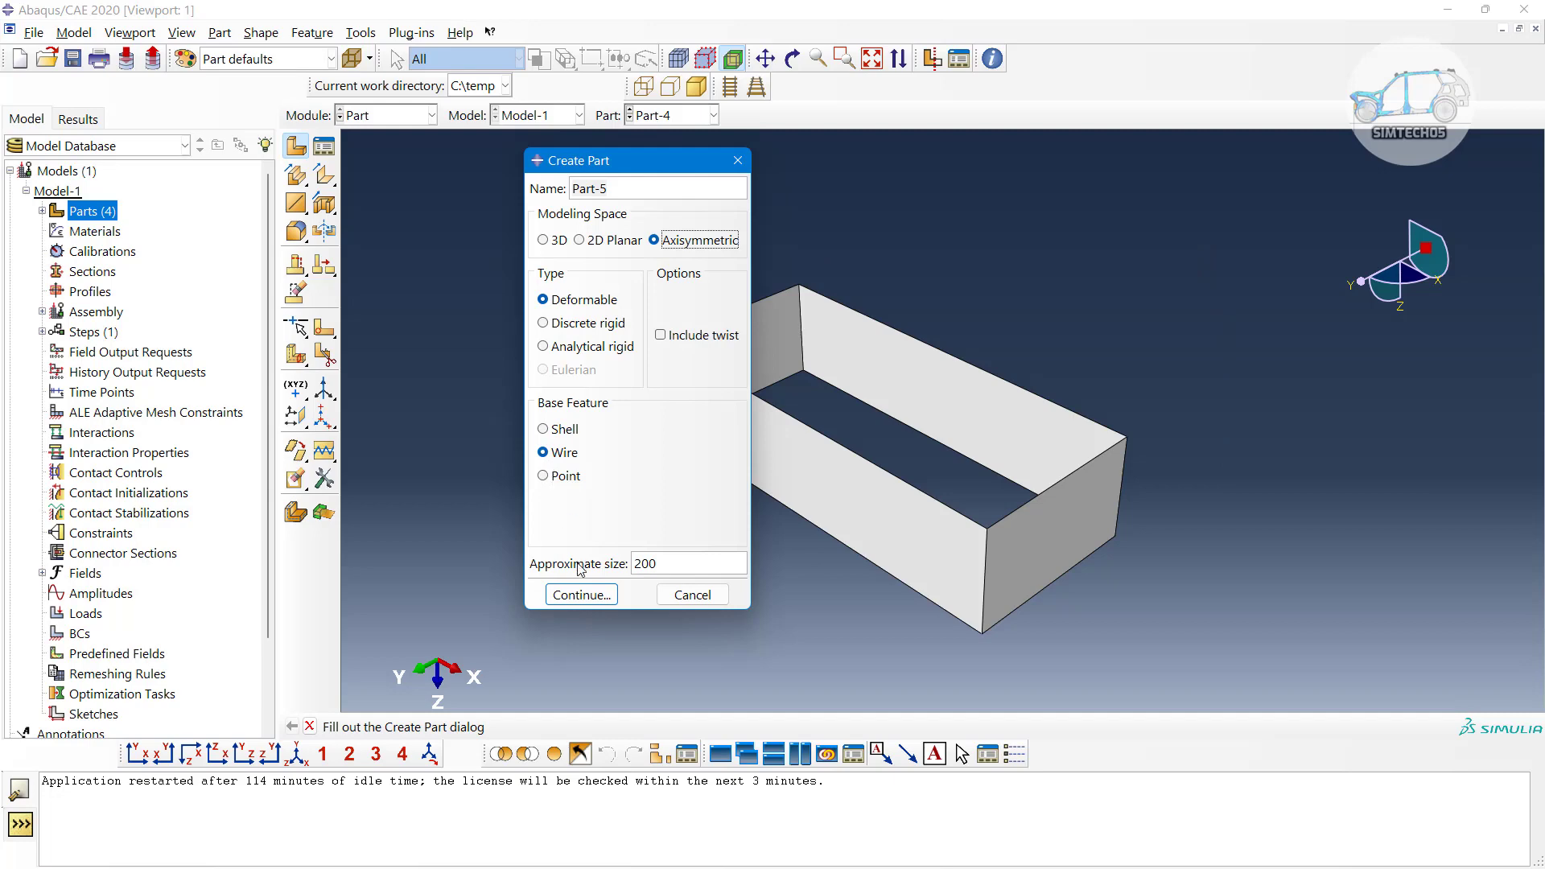
pyautogui.click(581, 596)
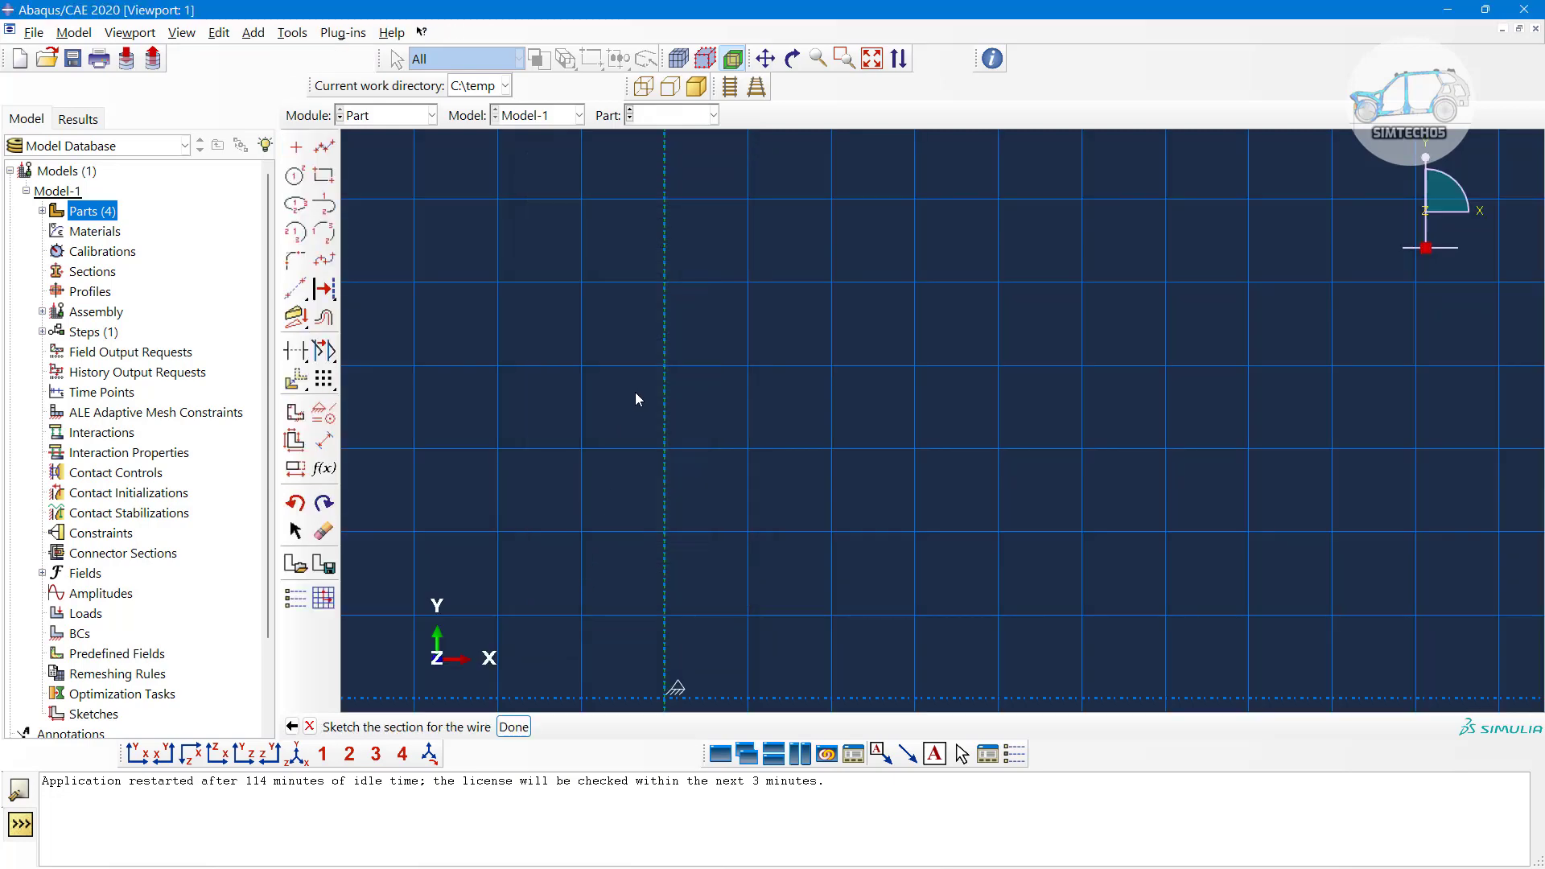
# Sketch a vertical line offset from the axis of revolution, complete the axisymmetric wire part and view it tilted
pyautogui.click(323, 146)
pyautogui.scroll(-5, 1037, 341)
pyautogui.click(1210, 248)
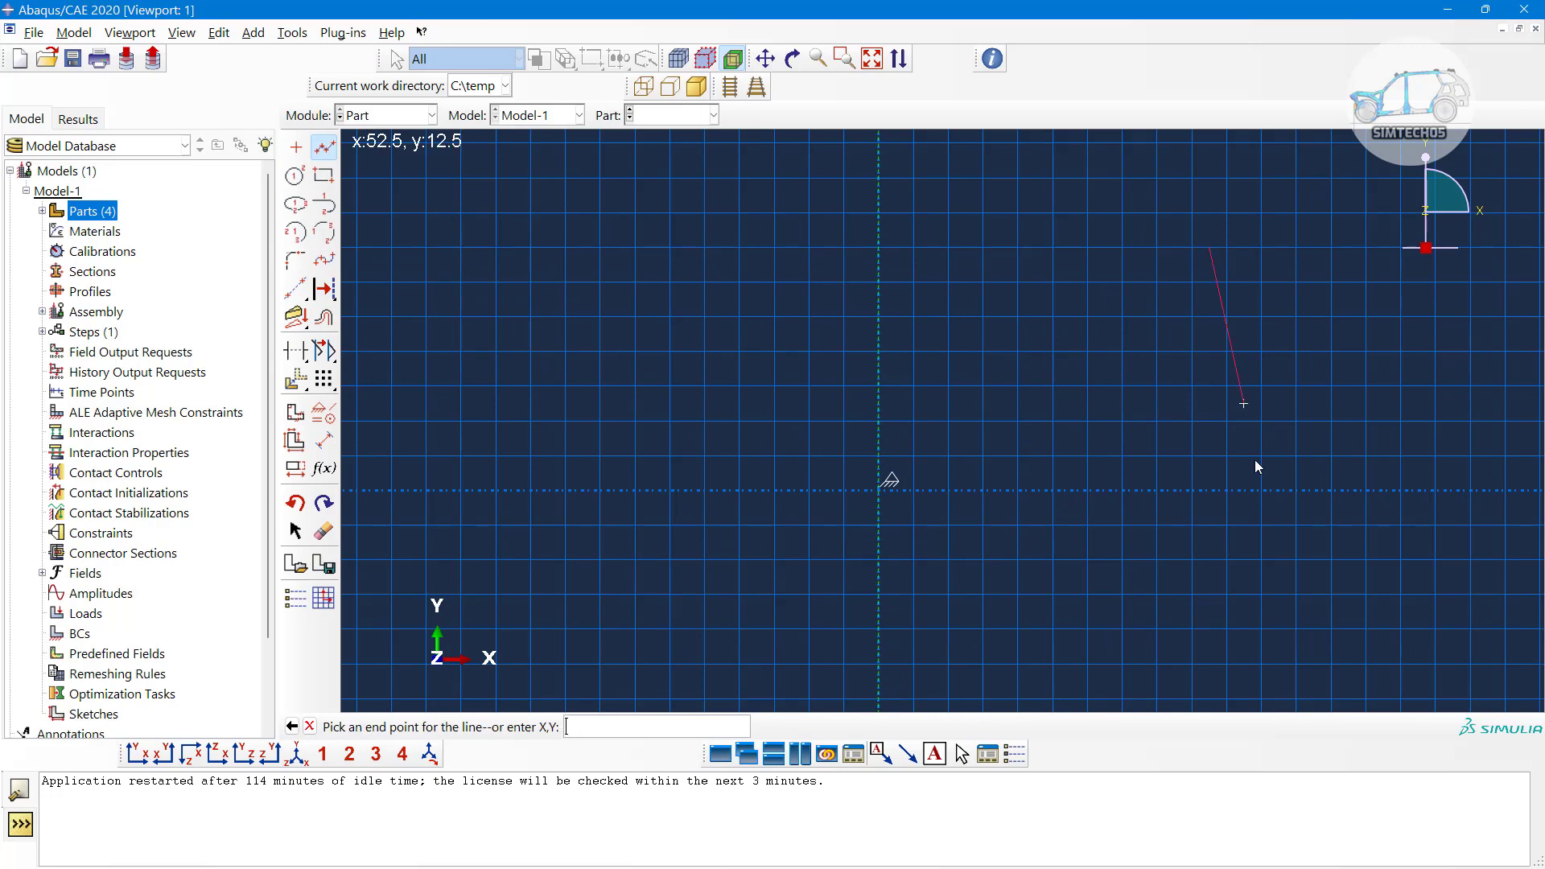
pyautogui.click(1208, 602)
pyautogui.middleClick(1166, 581)
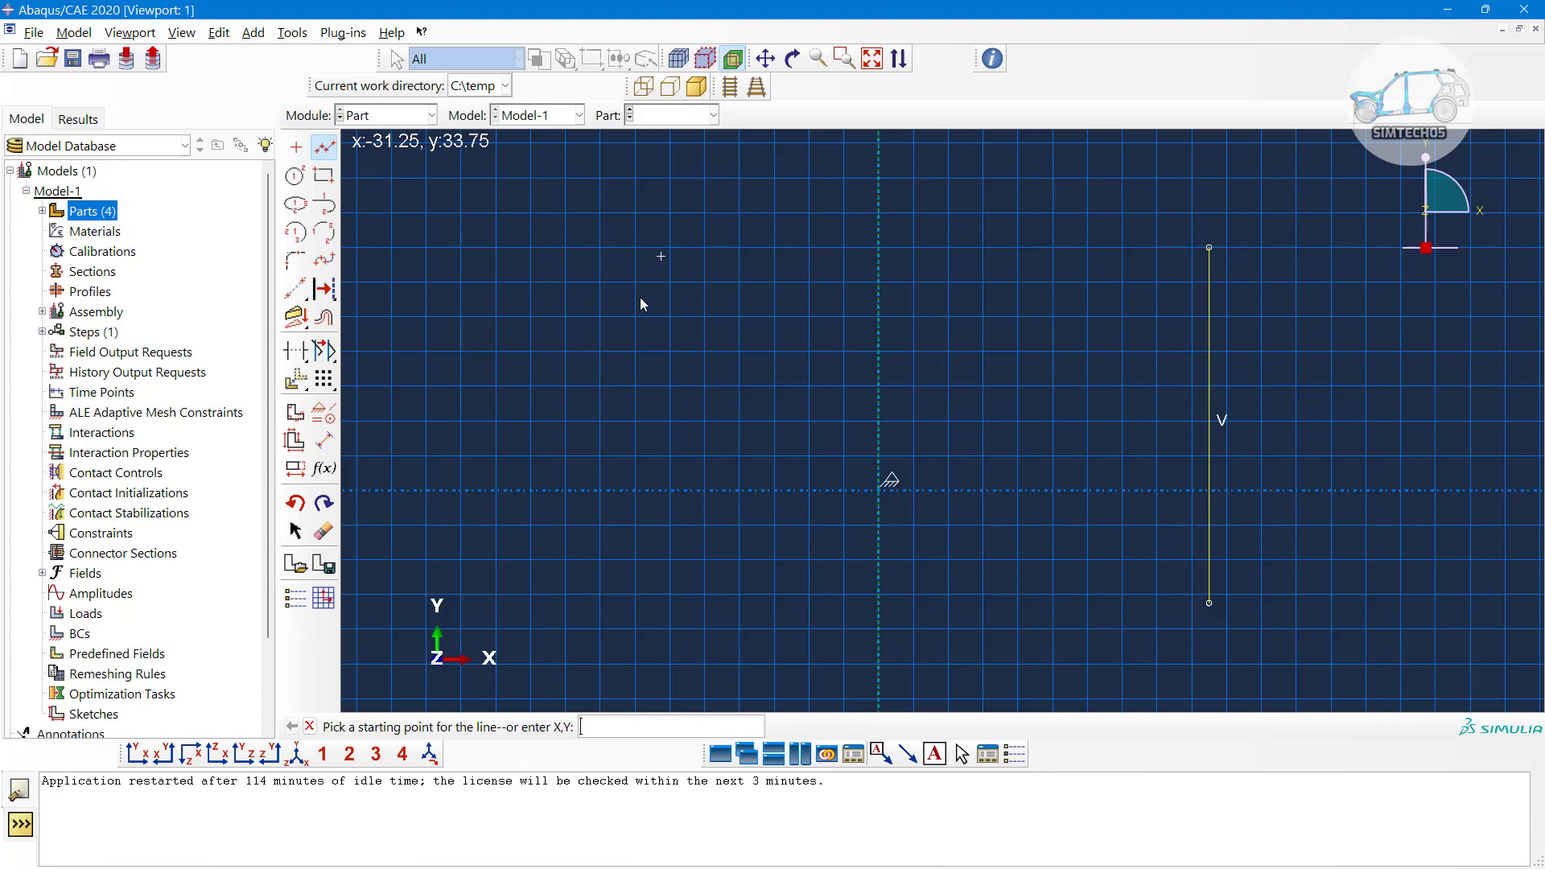
pyautogui.press('Escape')
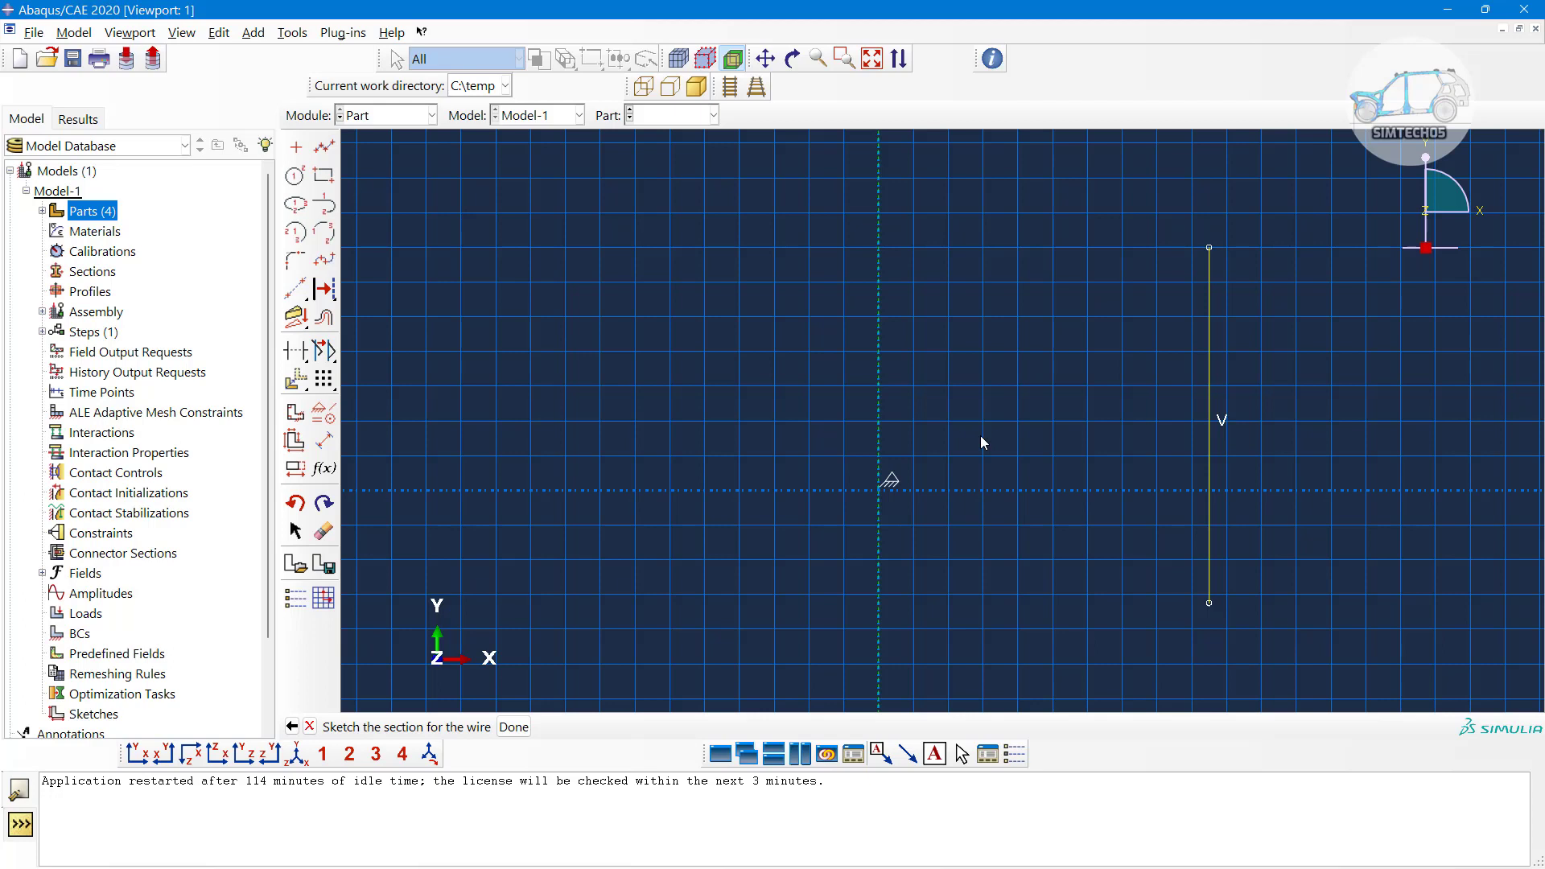
pyautogui.middleClick(981, 437)
pyautogui.moveTo(1011, 445)
pyautogui.keyDown('ctrl'); pyautogui.keyDown('alt'); pyautogui.mouseDown()
pyautogui.moveTo(993, 496)
pyautogui.moveTo(945, 510)
pyautogui.moveTo(1066, 409)
pyautogui.mouseUp(); pyautogui.keyUp('alt'); pyautogui.keyUp('ctrl')
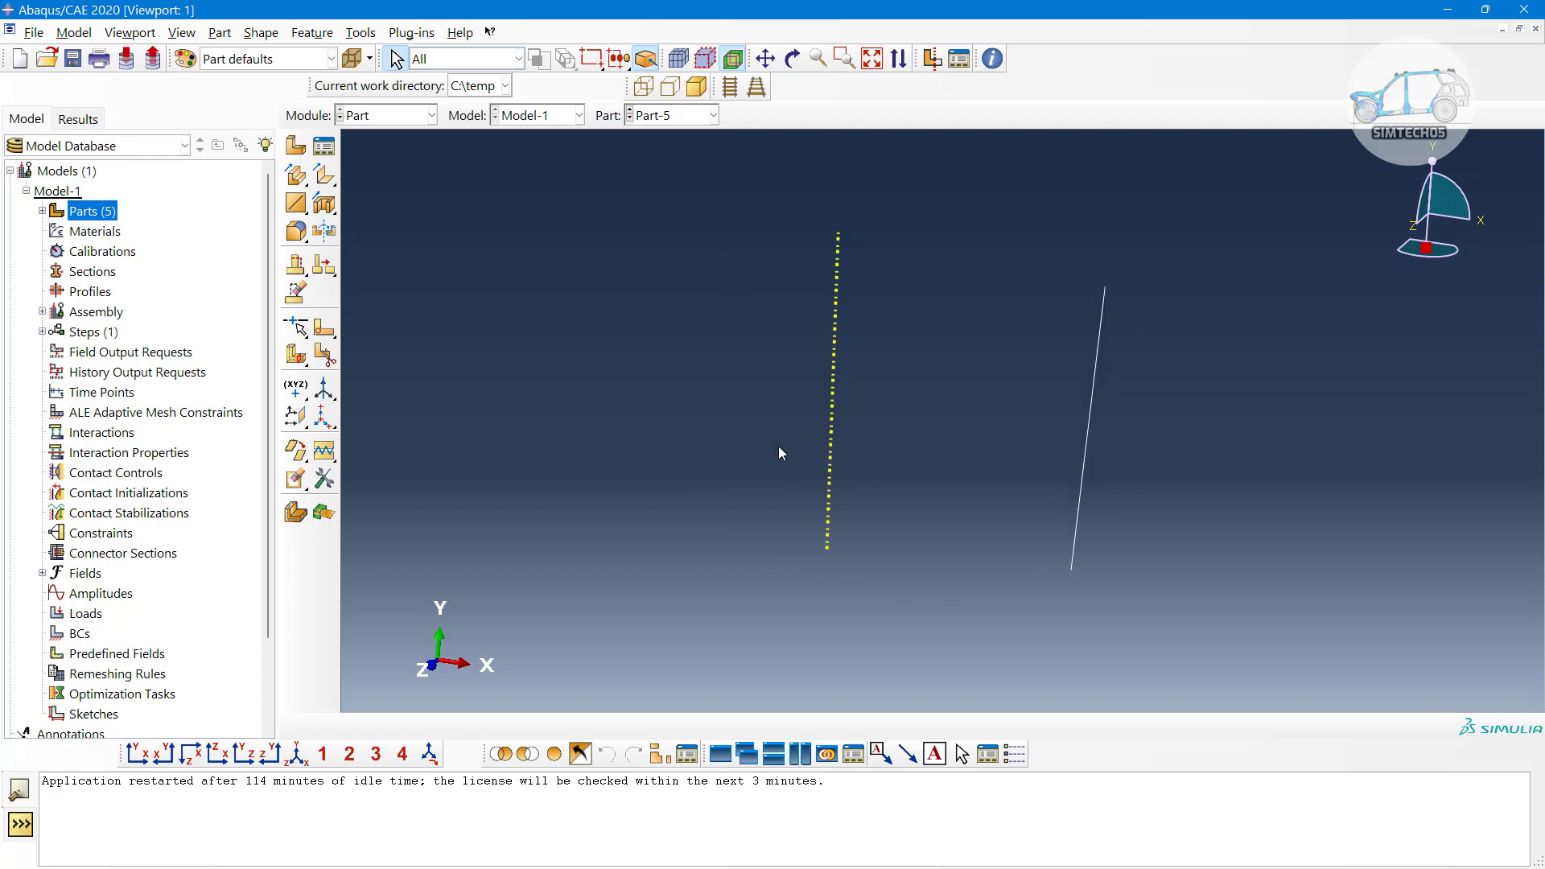
# Examine the list of existing parts by modeling space, highlighting the axisymmetric, 3D and 2D deformable ones in turn
pyautogui.click(324, 146)
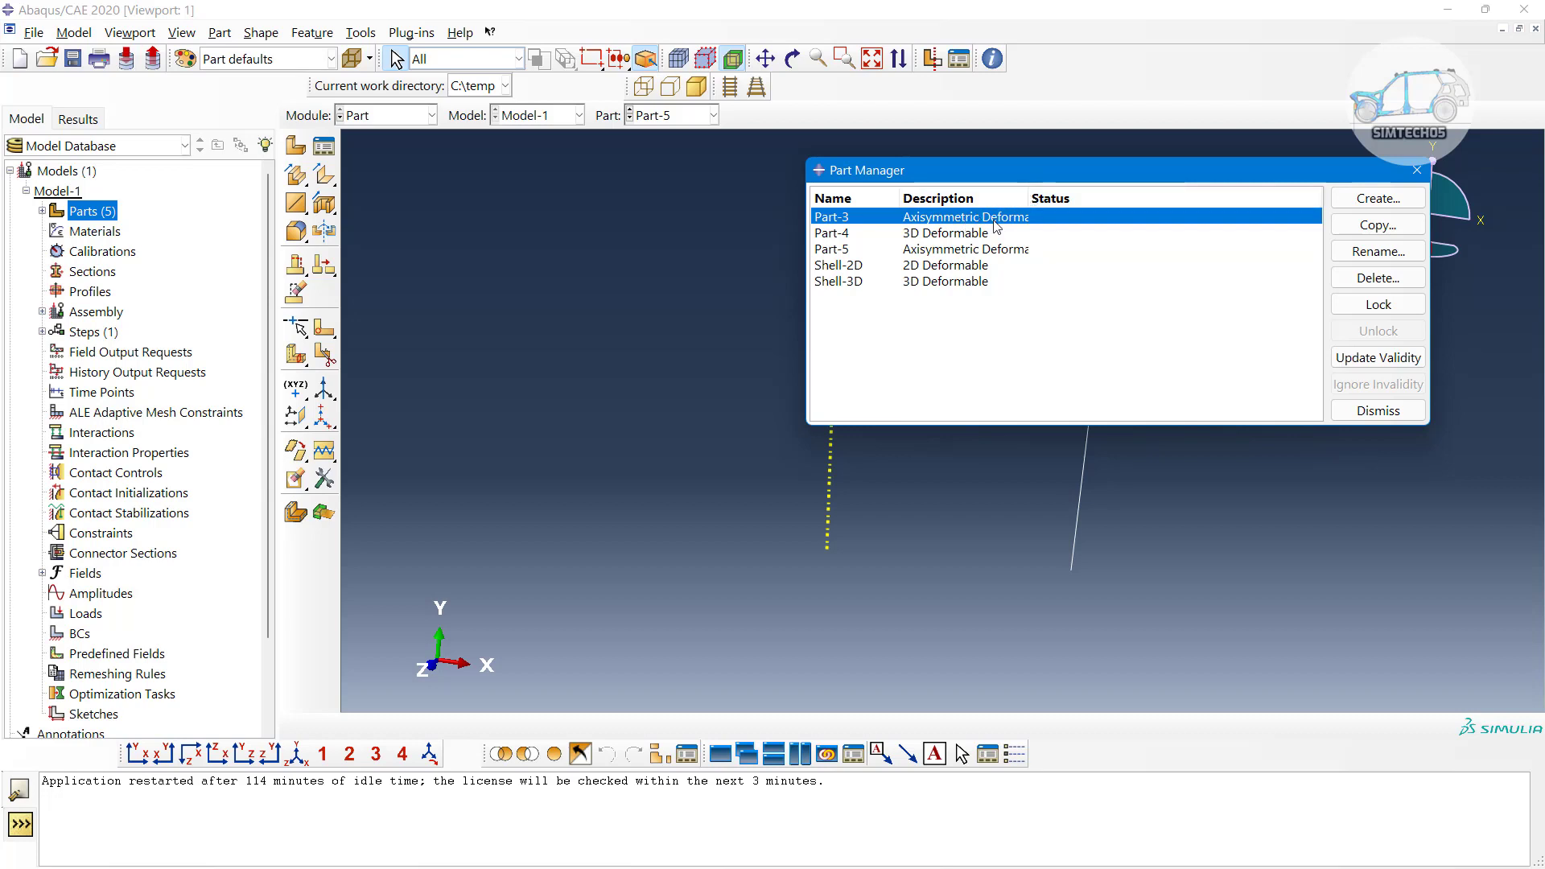
pyautogui.click(934, 254)
pyautogui.keyDown('ctrl'); pyautogui.click(939, 219); pyautogui.keyUp('ctrl')
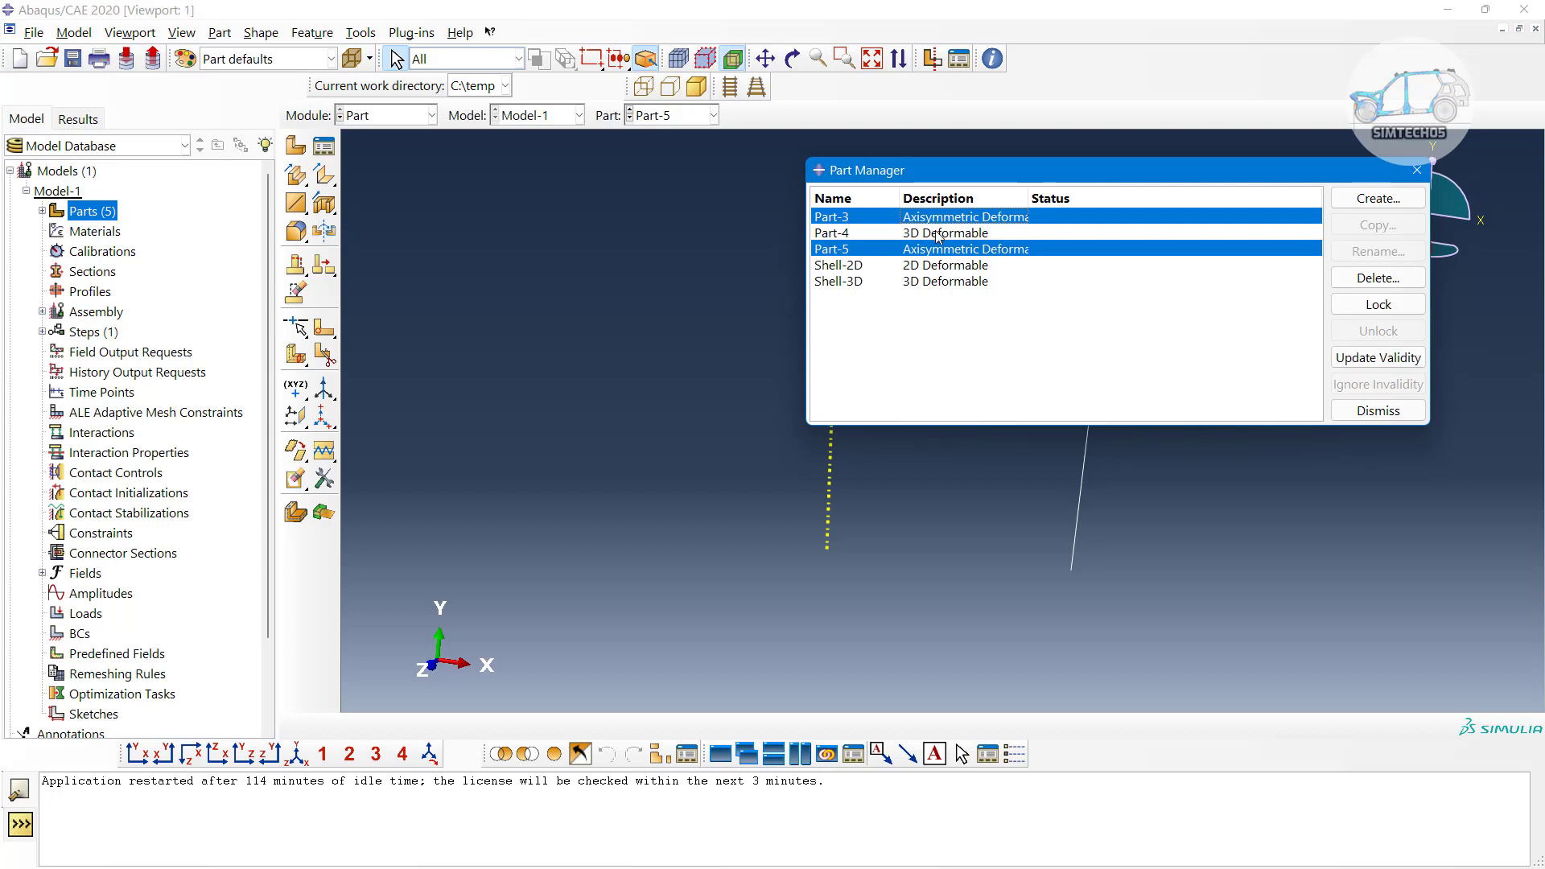
pyautogui.click(939, 233)
pyautogui.keyDown('ctrl'); pyautogui.click(939, 284); pyautogui.keyUp('ctrl')
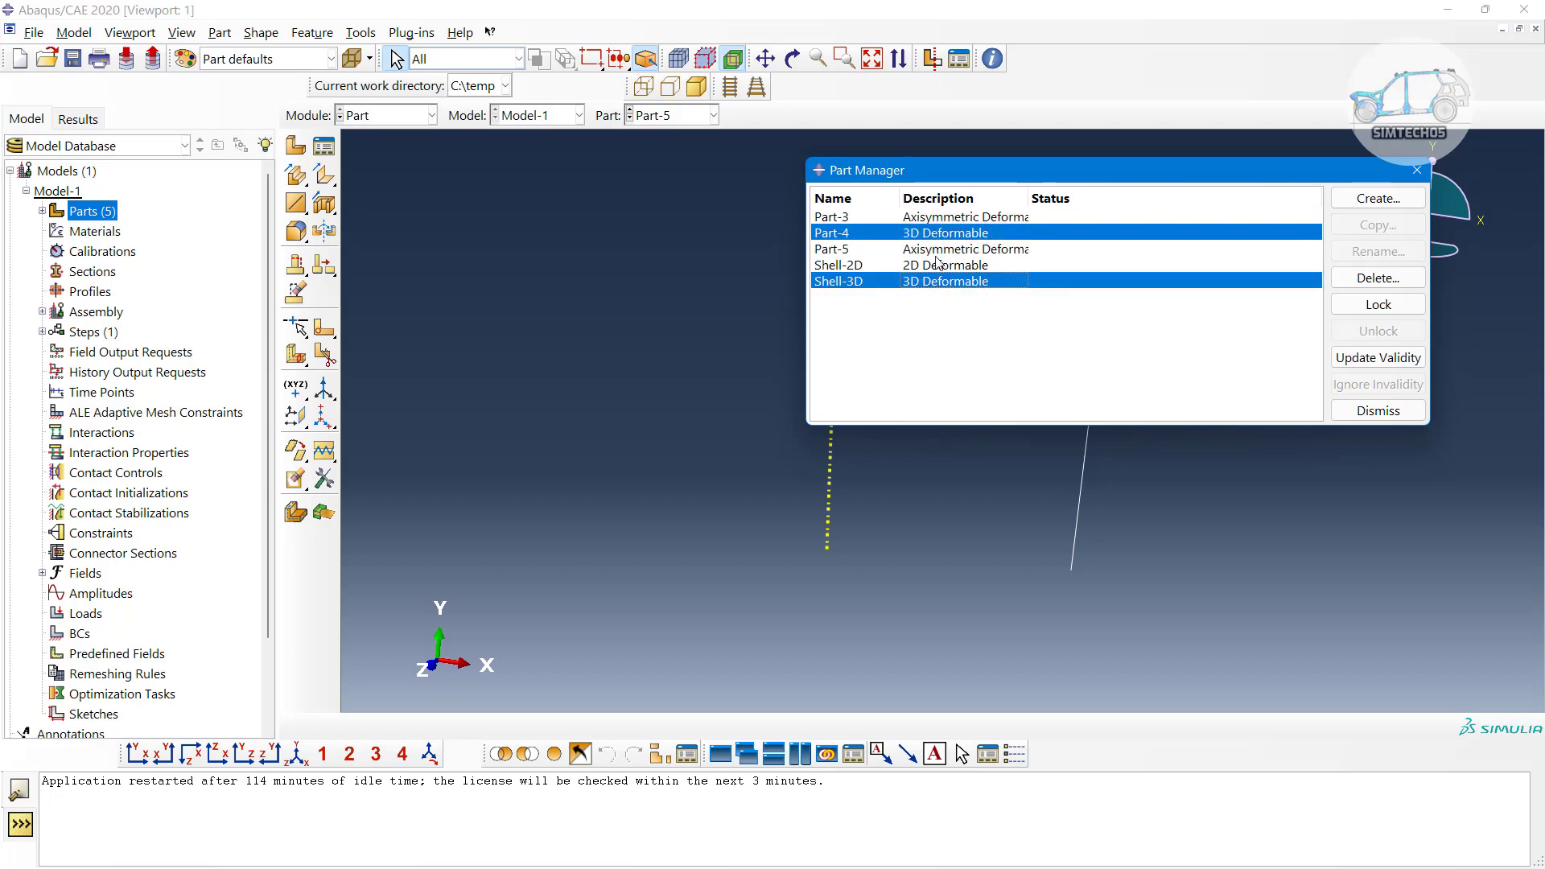
pyautogui.click(940, 266)
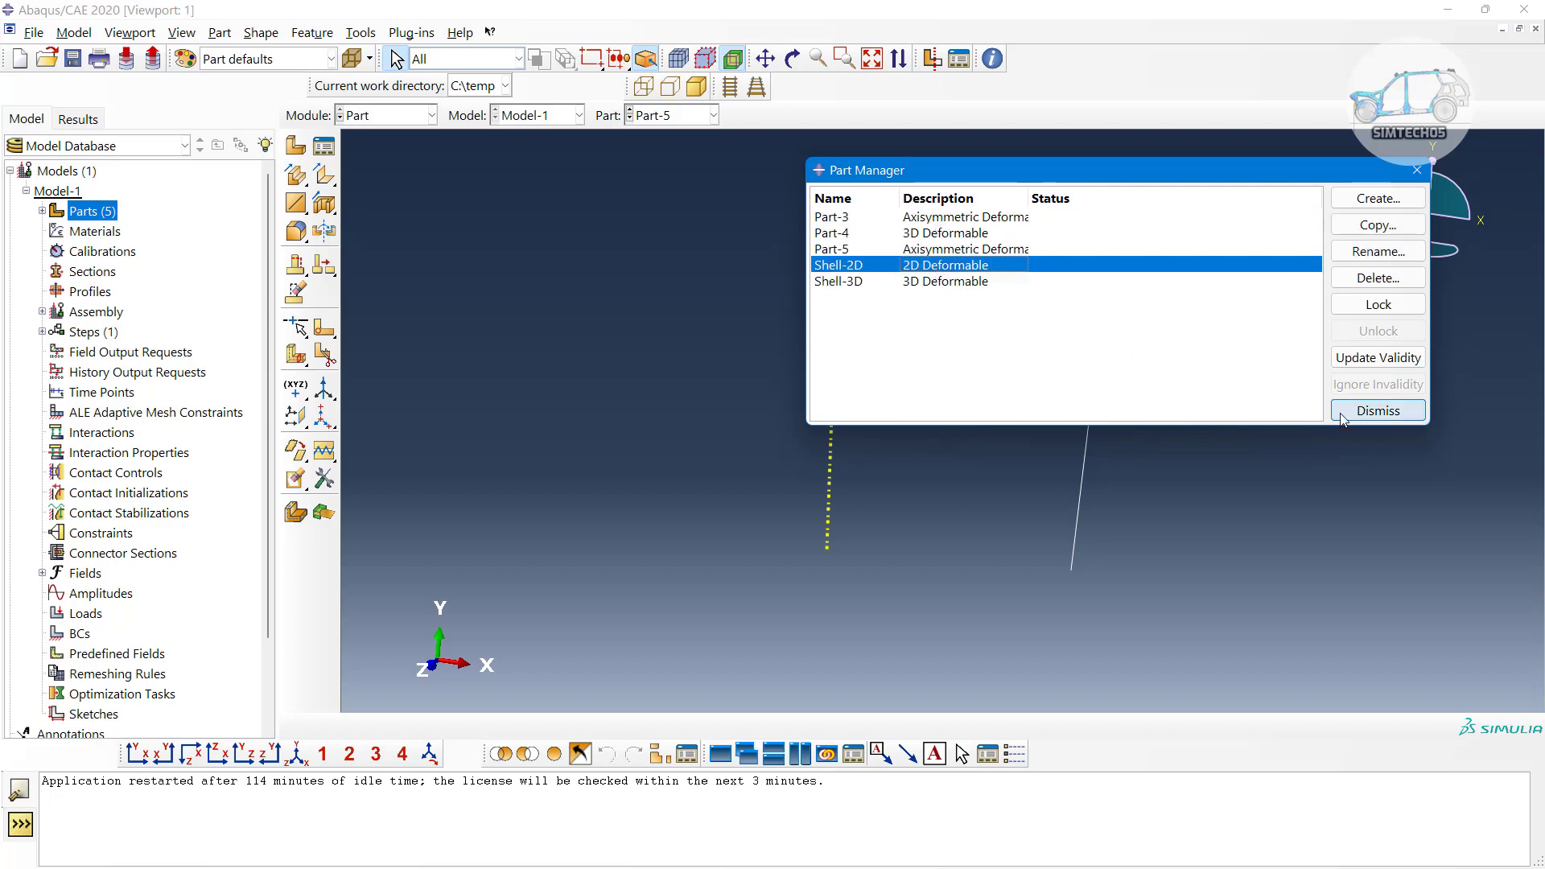
pyautogui.click(1379, 411)
# Start a new 2D Planar deformable part with a wire base feature, keeping the approximate size of 200
pyautogui.click(303, 152)
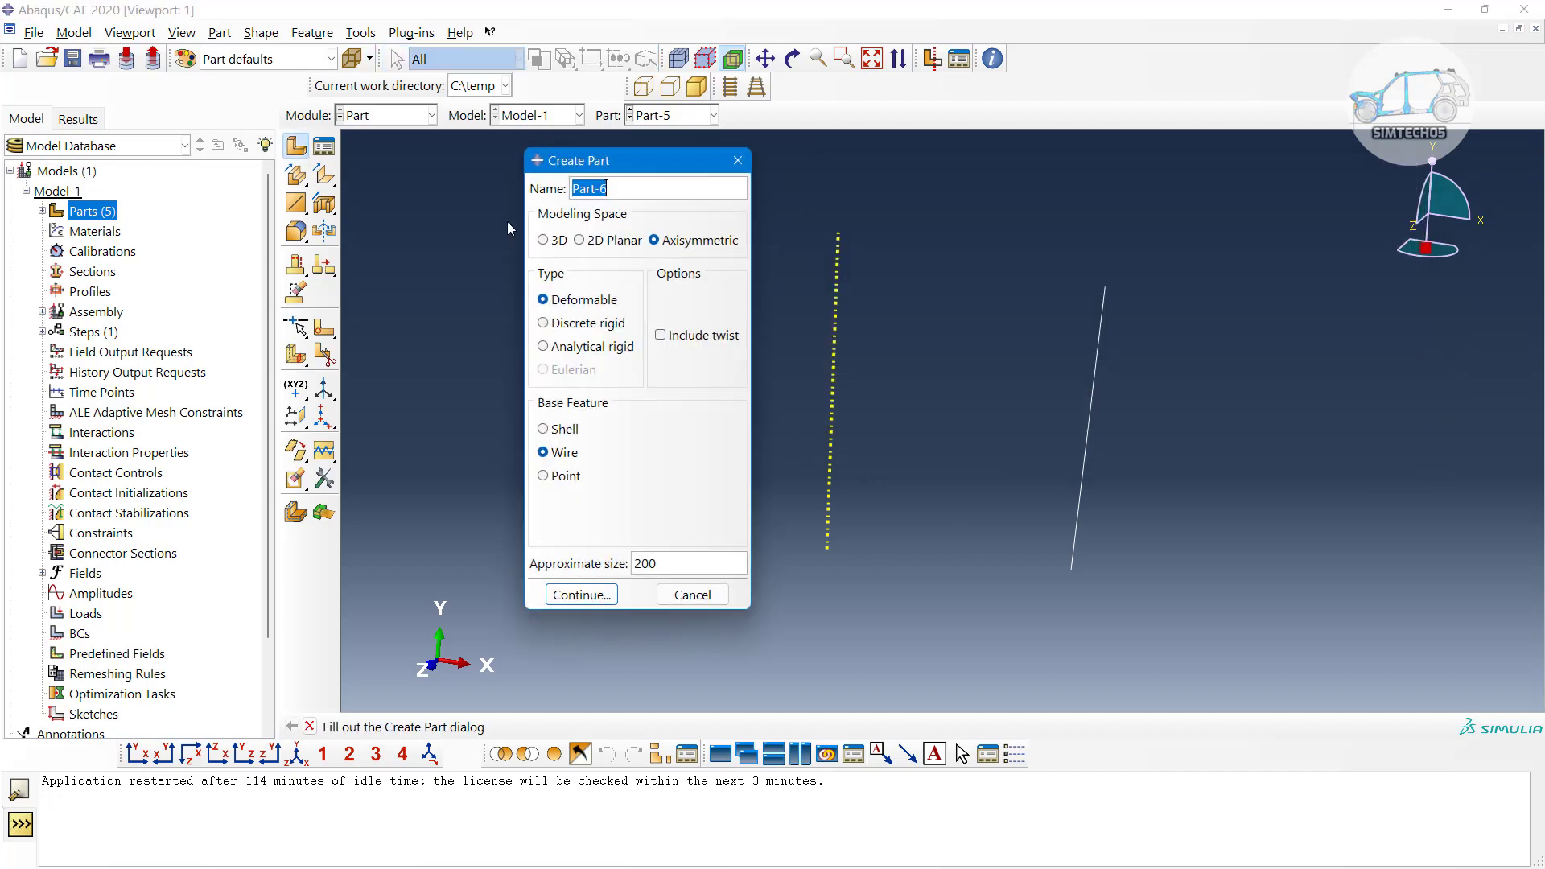
pyautogui.click(597, 242)
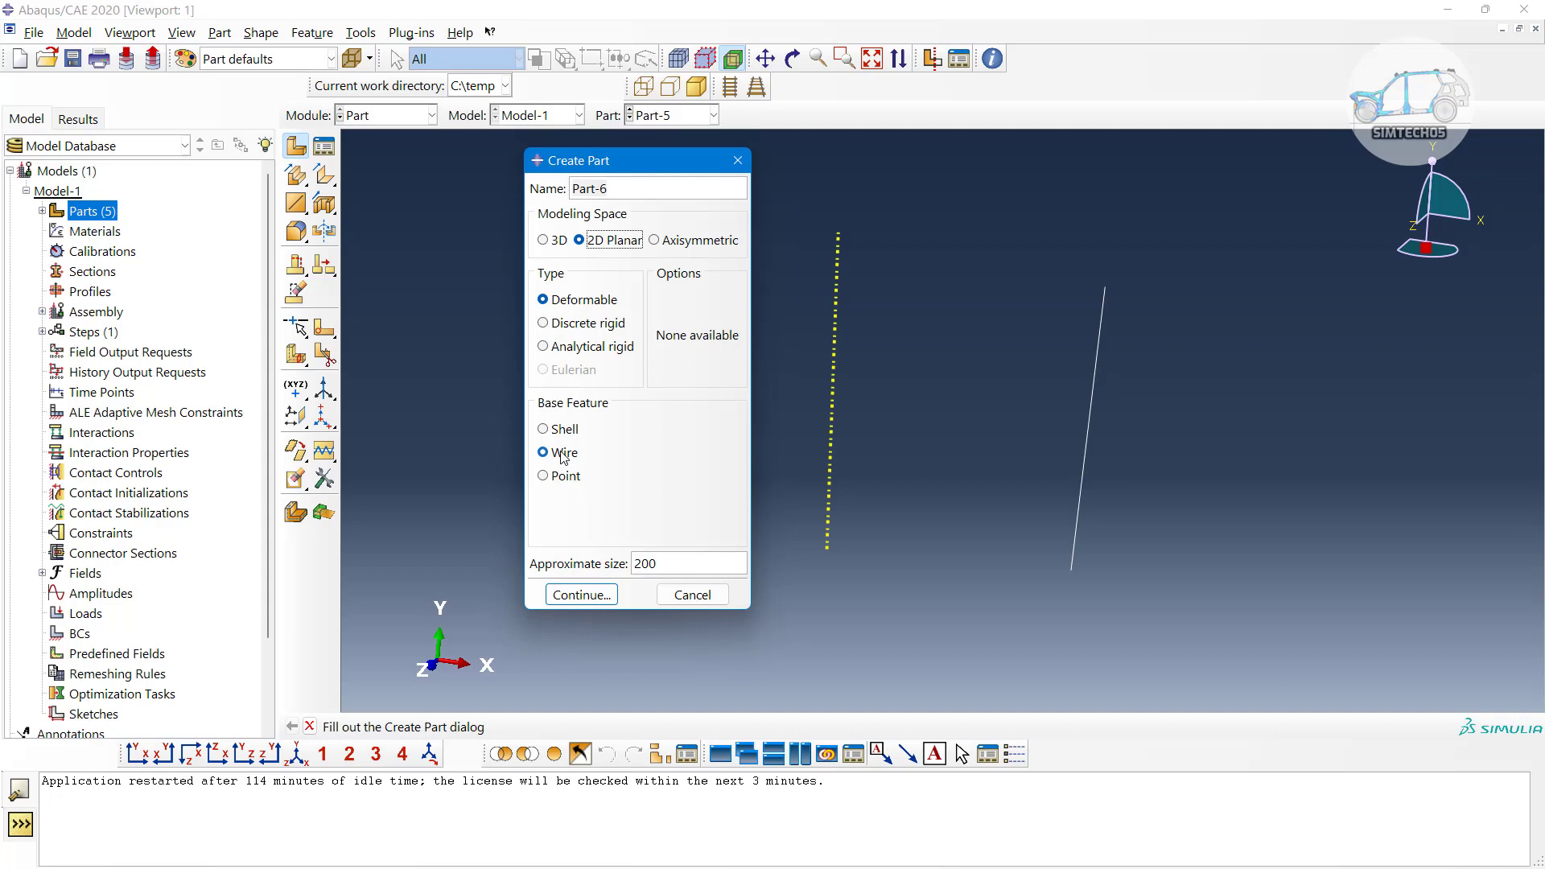
pyautogui.doubleClick(681, 558)
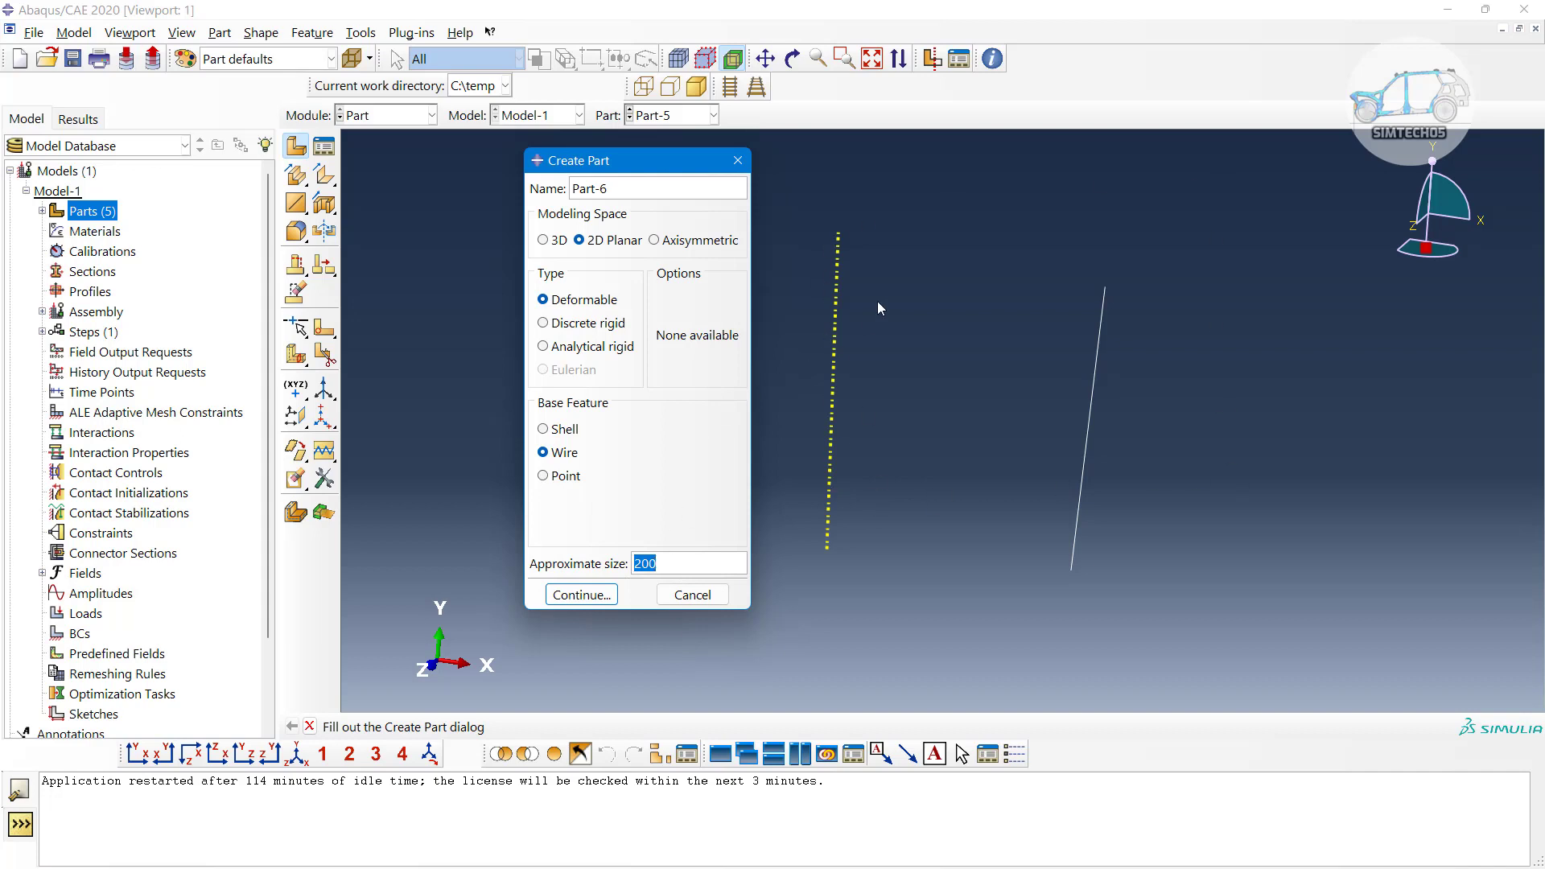
pyautogui.click(581, 596)
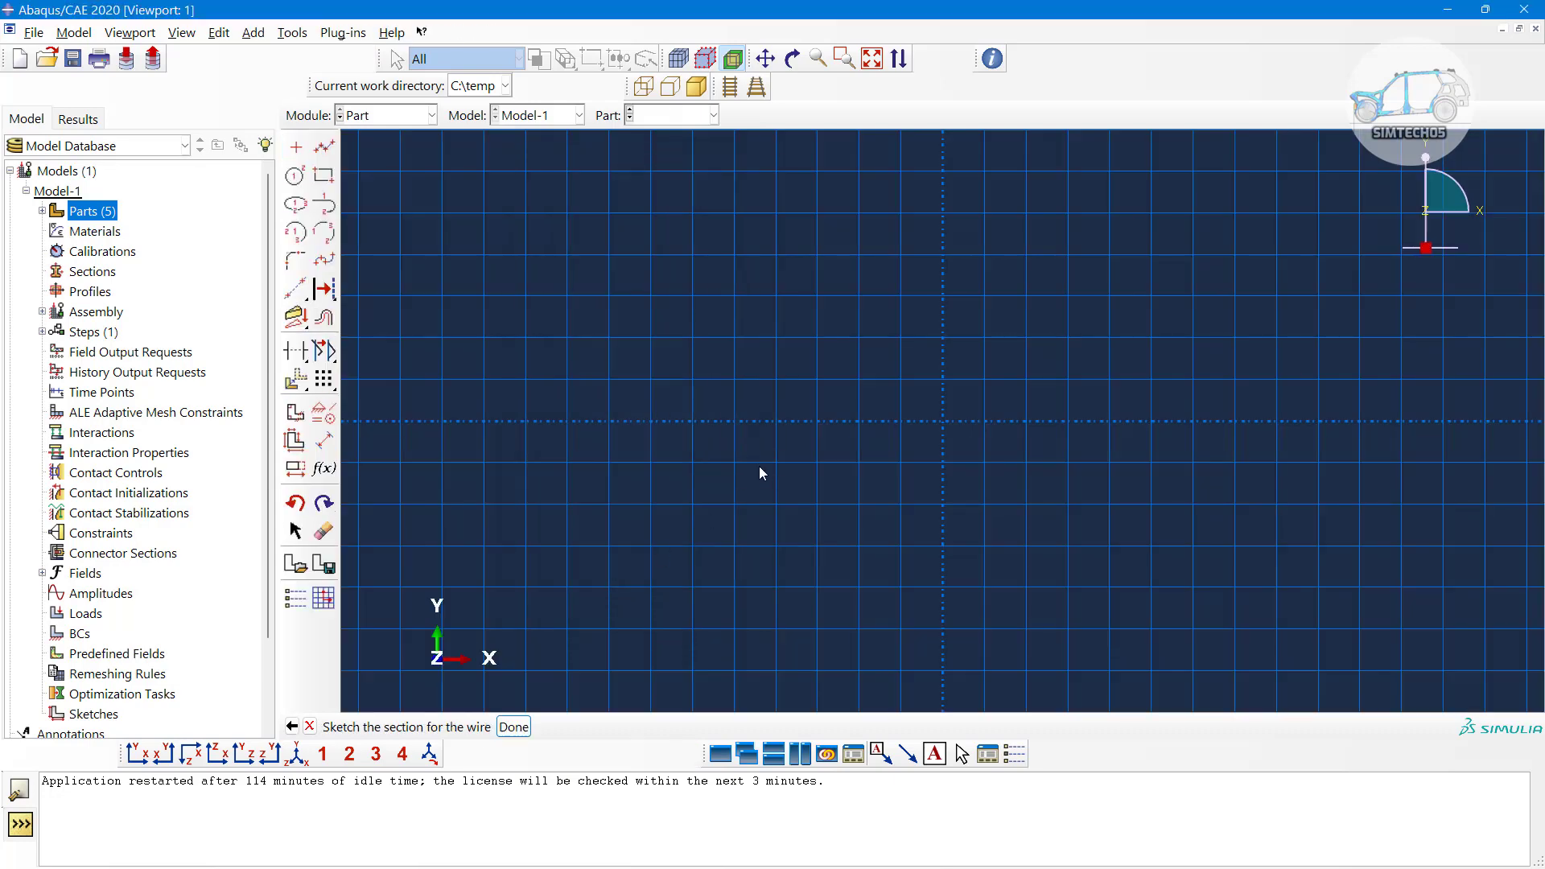
# Sketch a rectangle with opposite corners at -100,100 and 100,-100 along the border of the sketch sheet
pyautogui.scroll(-4, 774, 441)
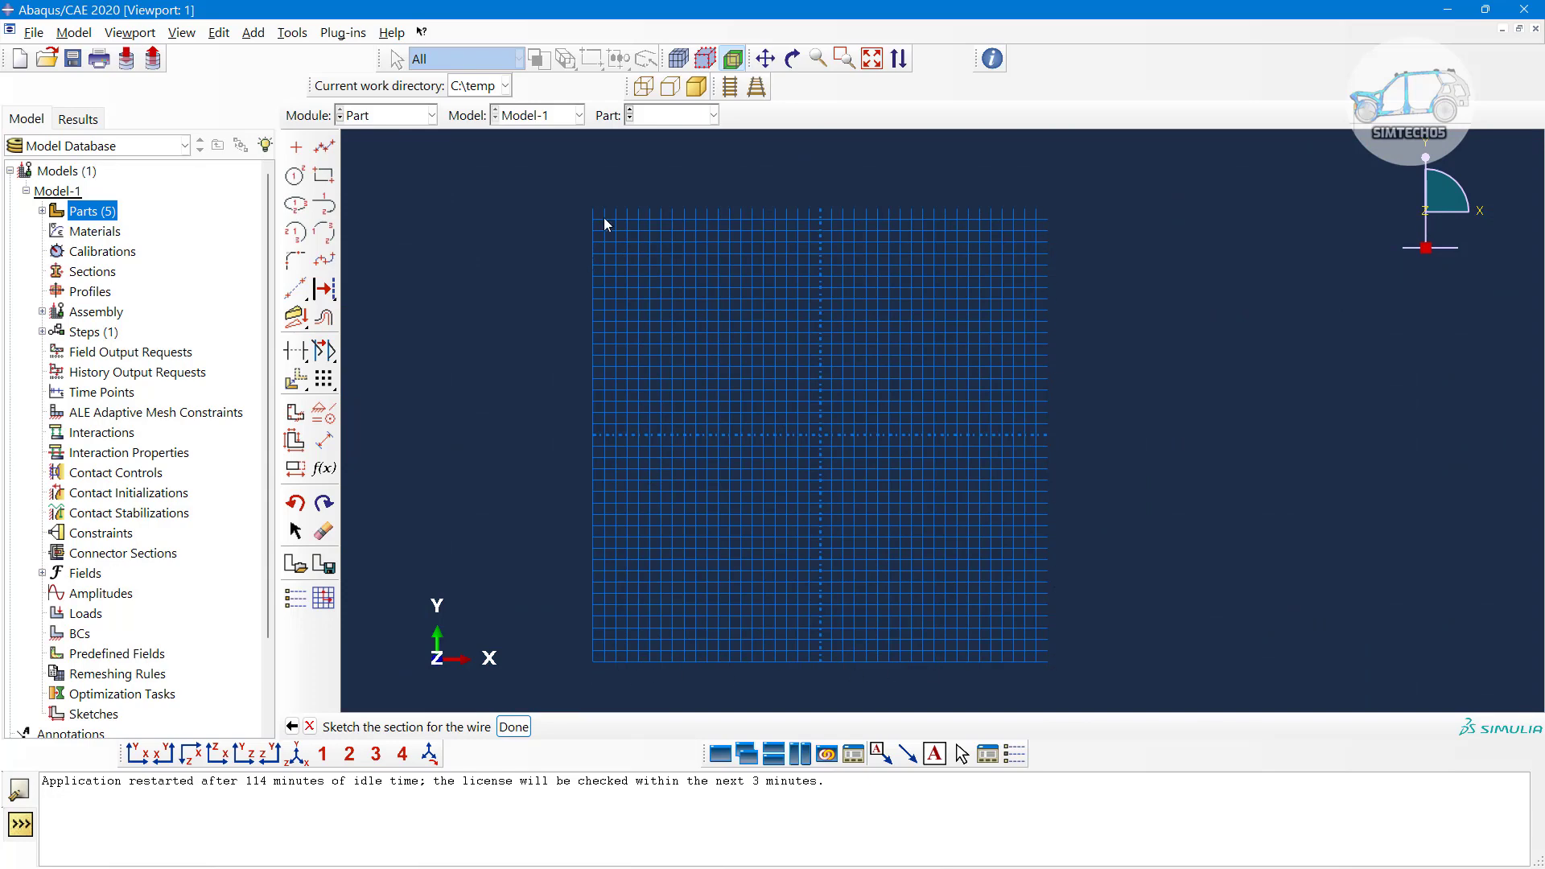
pyautogui.click(323, 176)
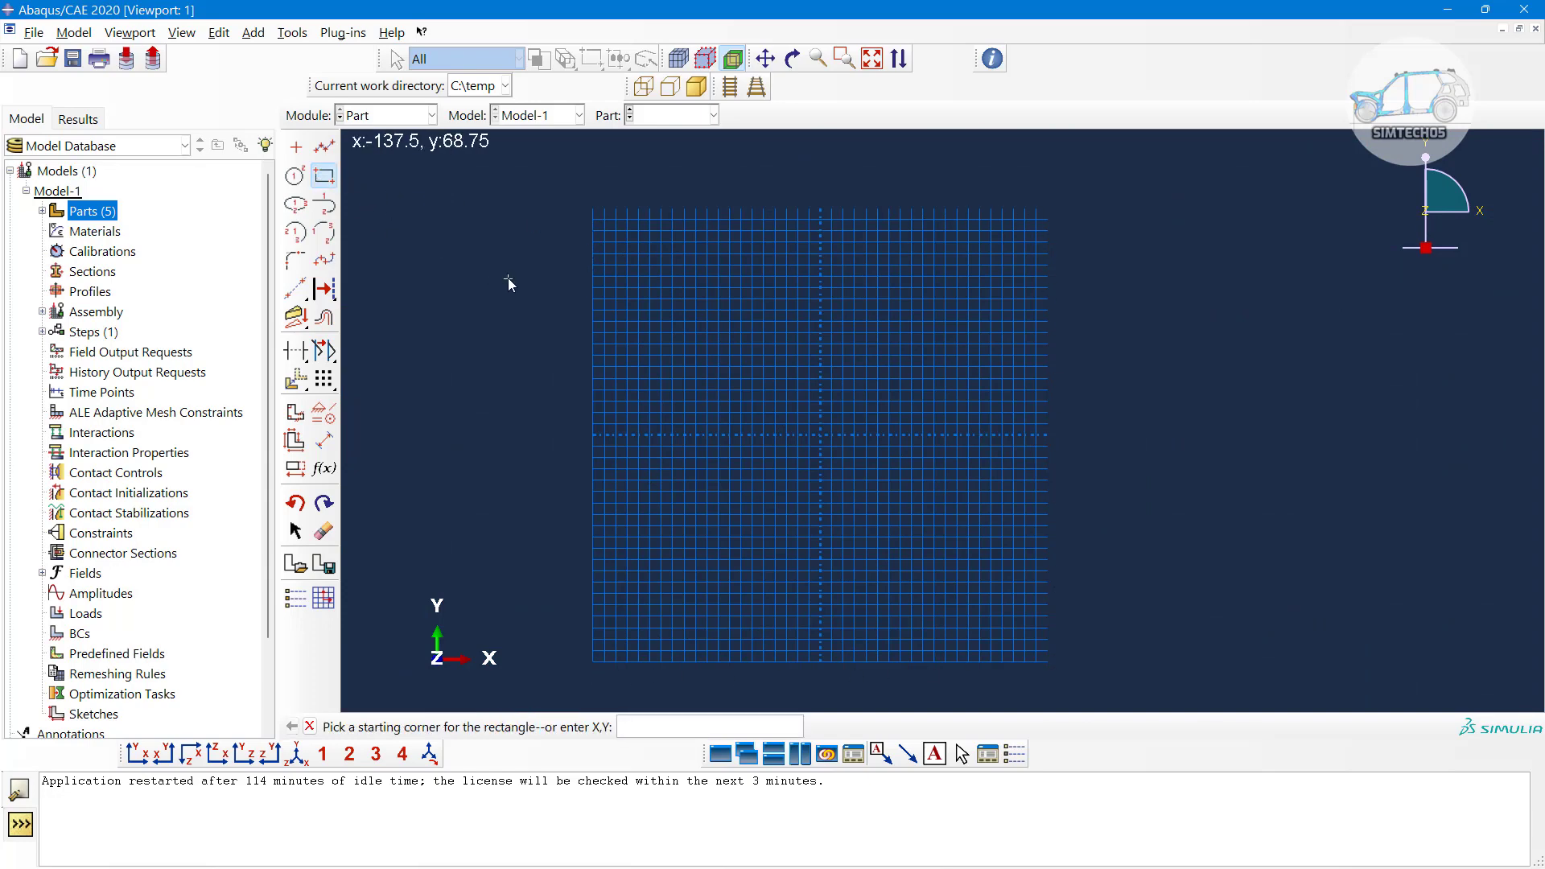
pyautogui.write('-100,100')
pyautogui.press('Return')
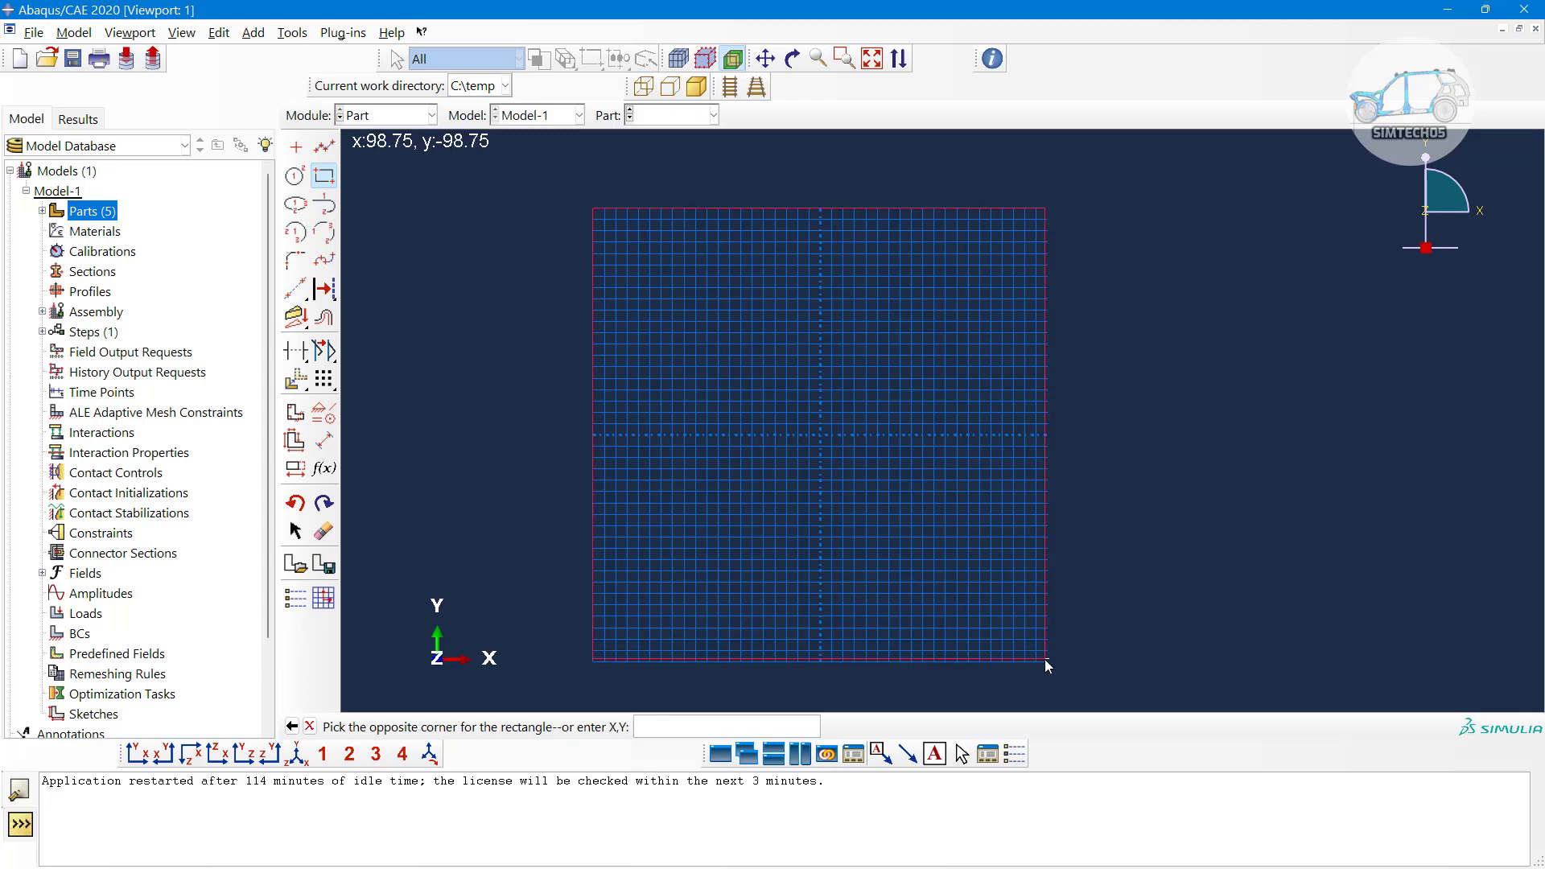
pyautogui.write('100')
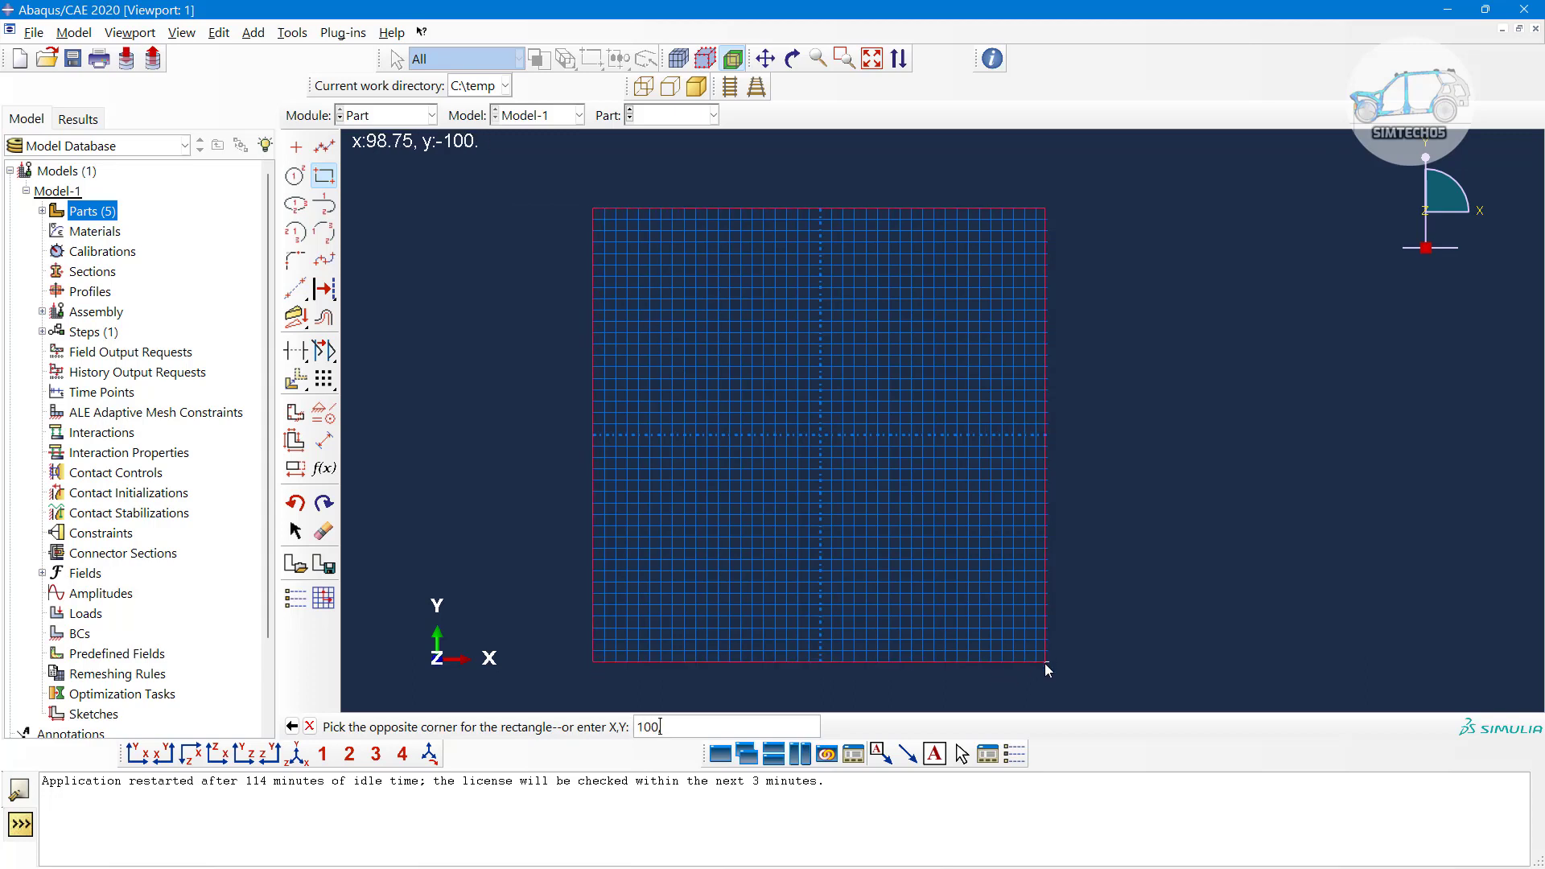
pyautogui.write(',-100')
pyautogui.press('Return')
pyautogui.scroll(-1, 979, 443)
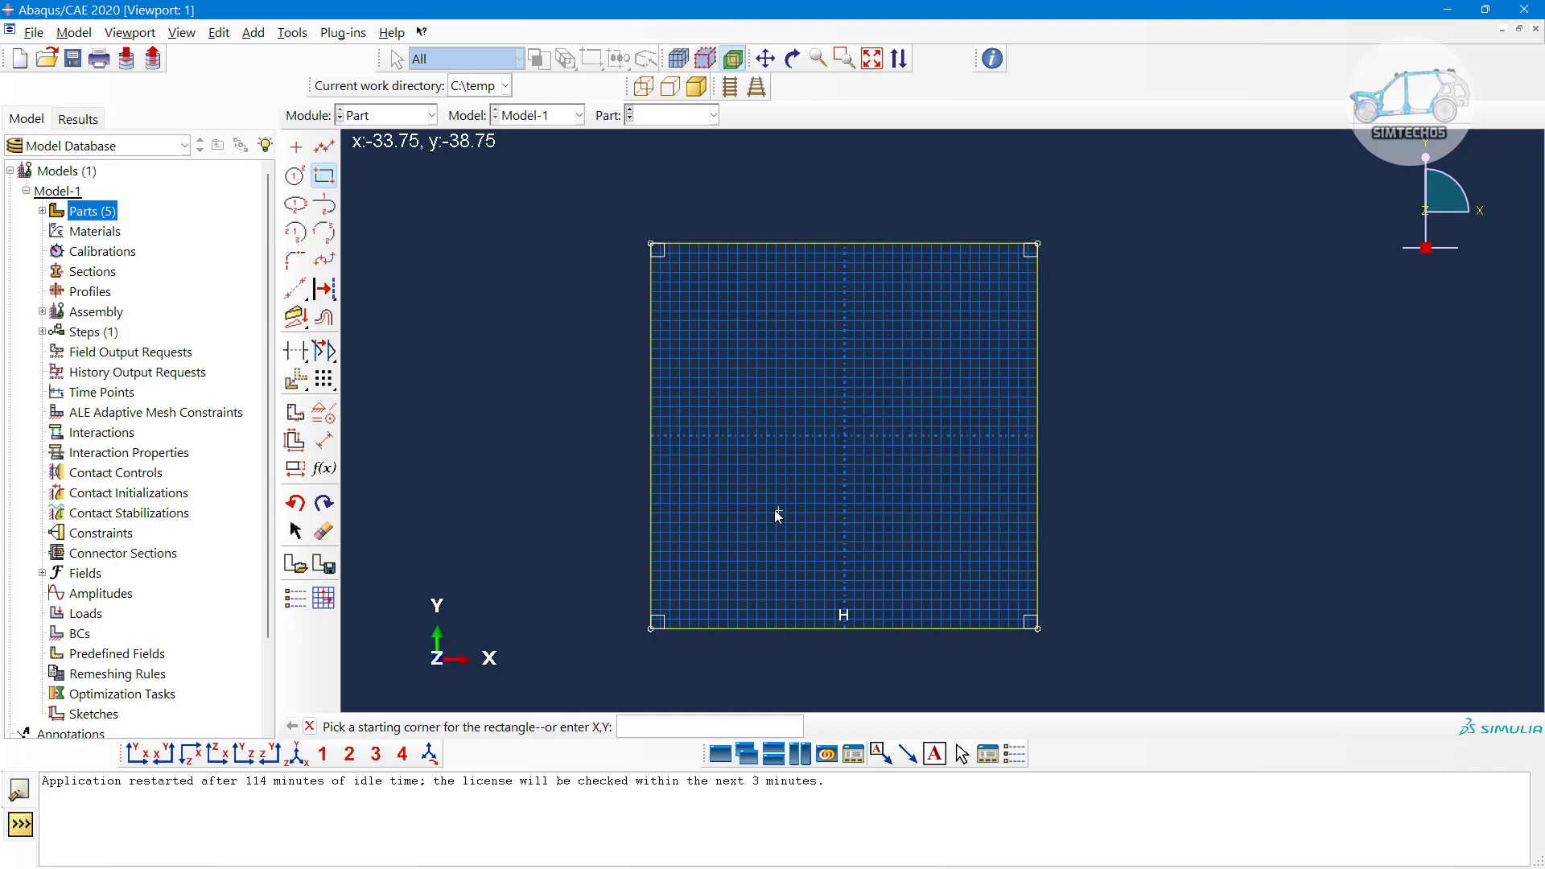
# Override the automatic sheet size in the sketcher options, setting it to 500 for the current sketch
pyautogui.click(294, 598)
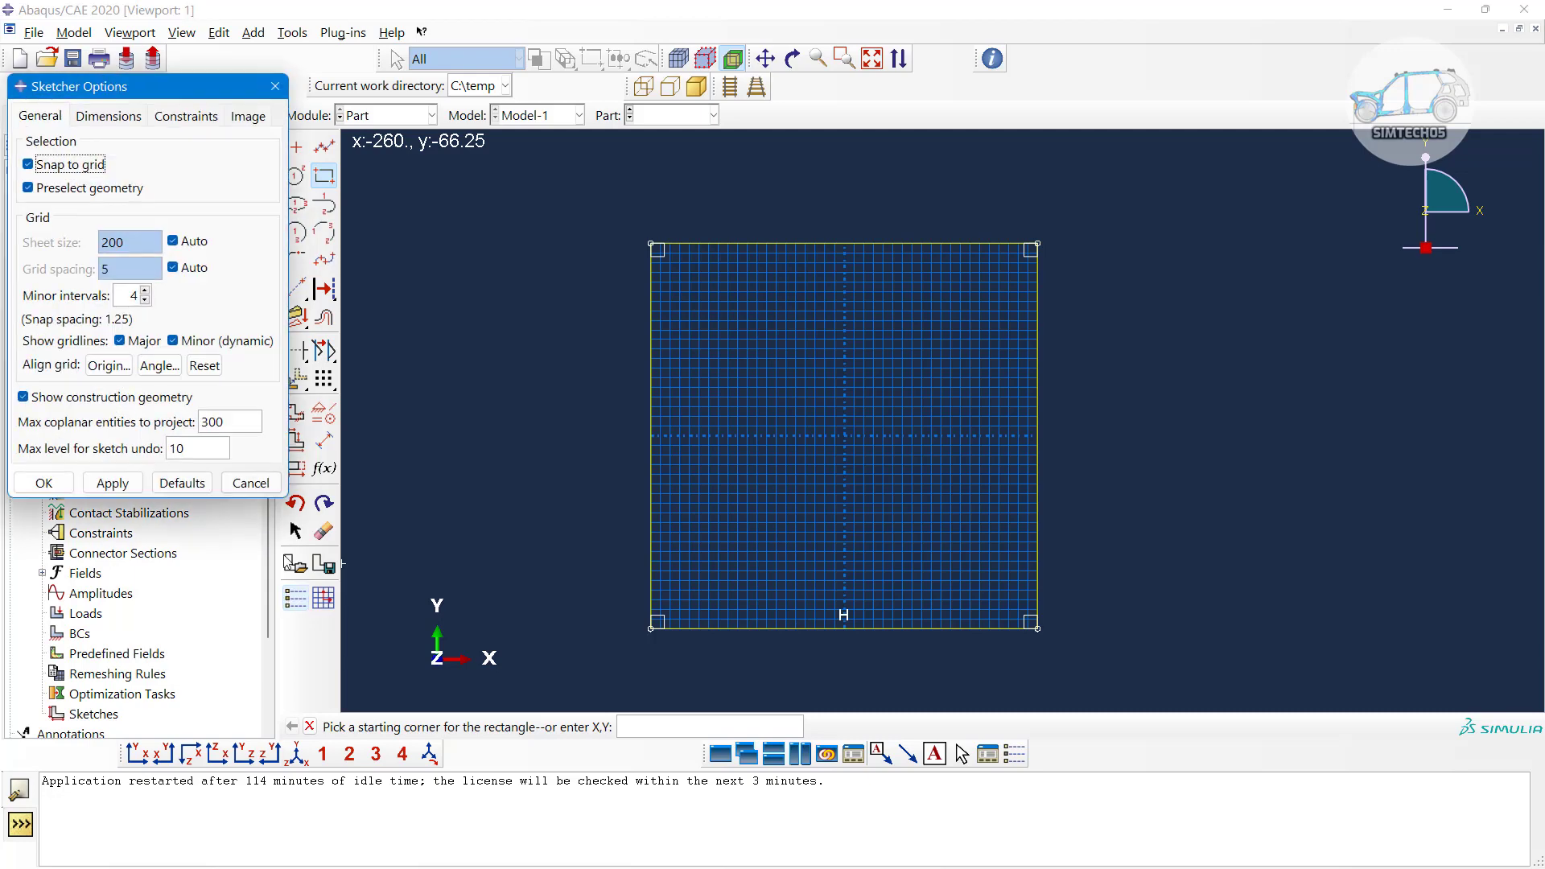
pyautogui.click(173, 241)
pyautogui.write('5')
pyautogui.click(113, 482)
pyautogui.scroll(-1, 745, 403)
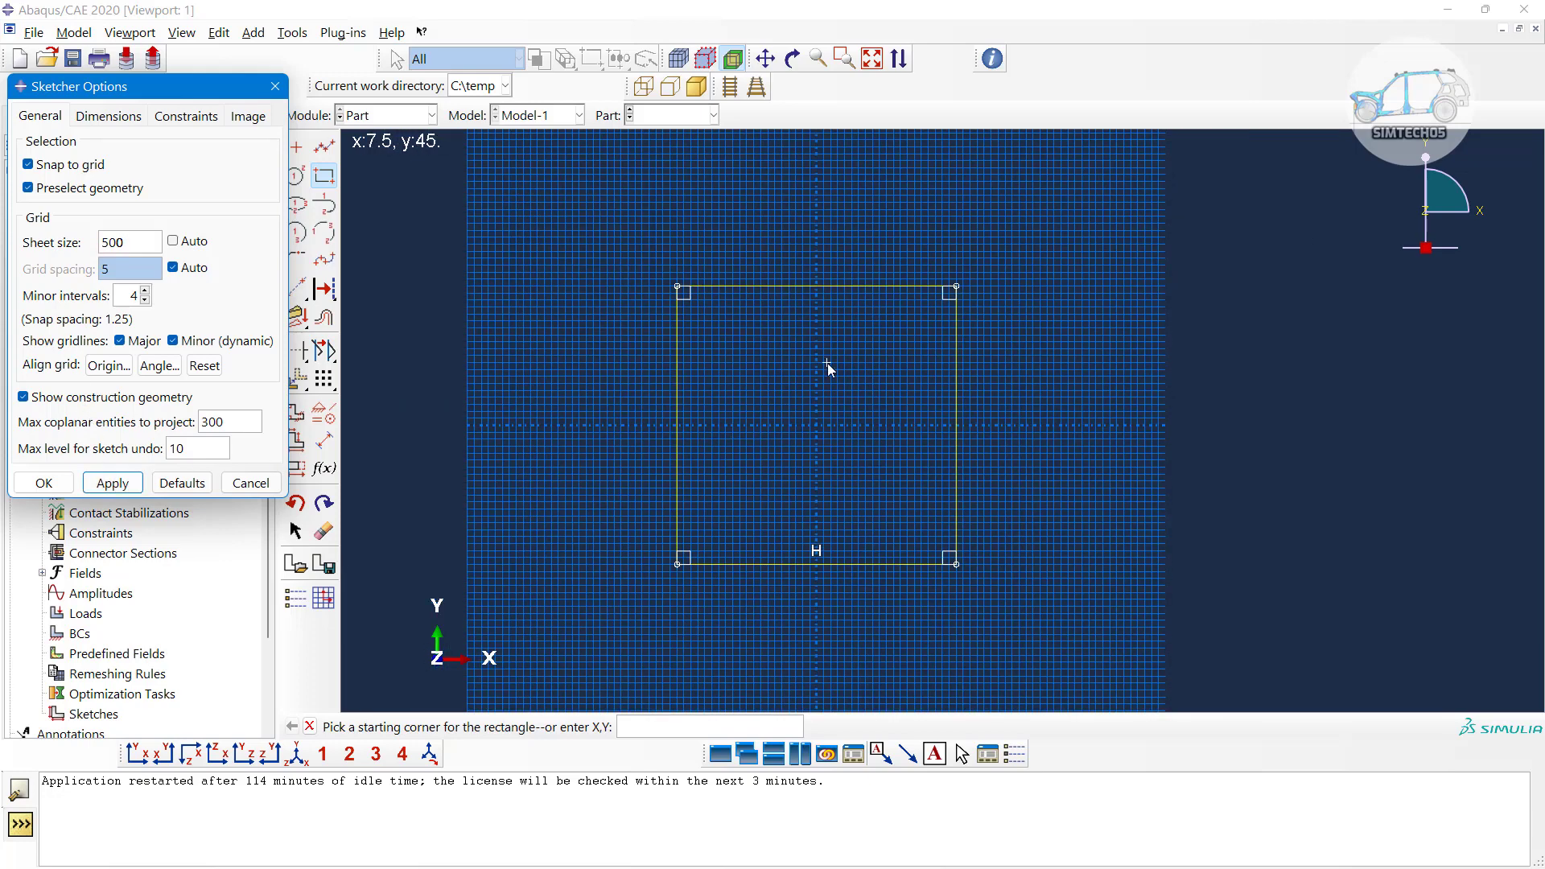
pyautogui.scroll(-1, 828, 365)
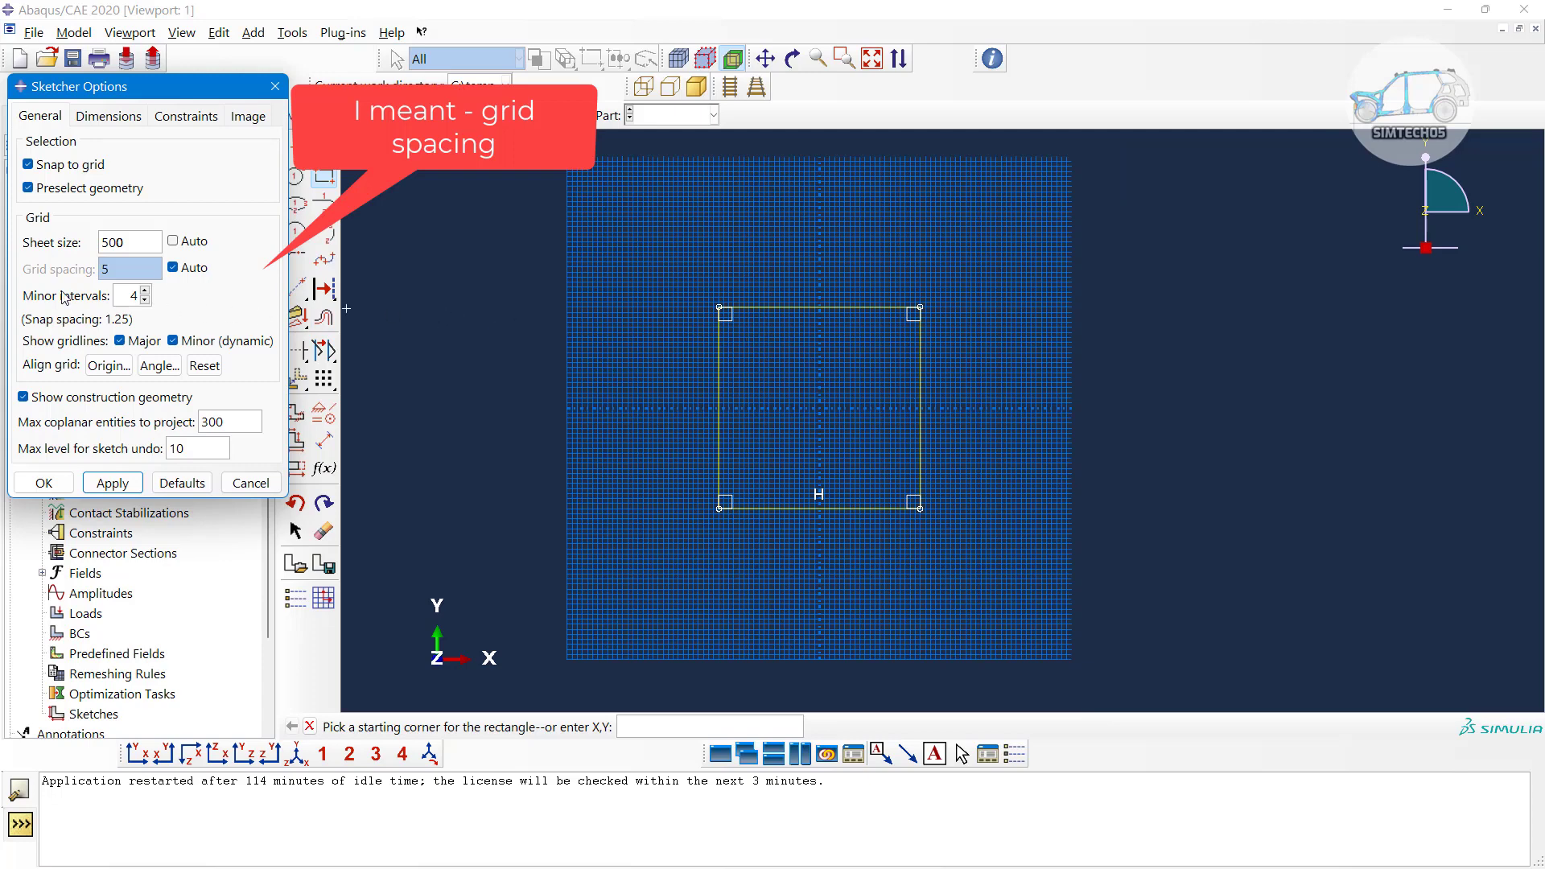
# Override the automatic grid spacing, applying 10 first and settling on a spacing of 20
pyautogui.click(173, 268)
pyautogui.write('10')
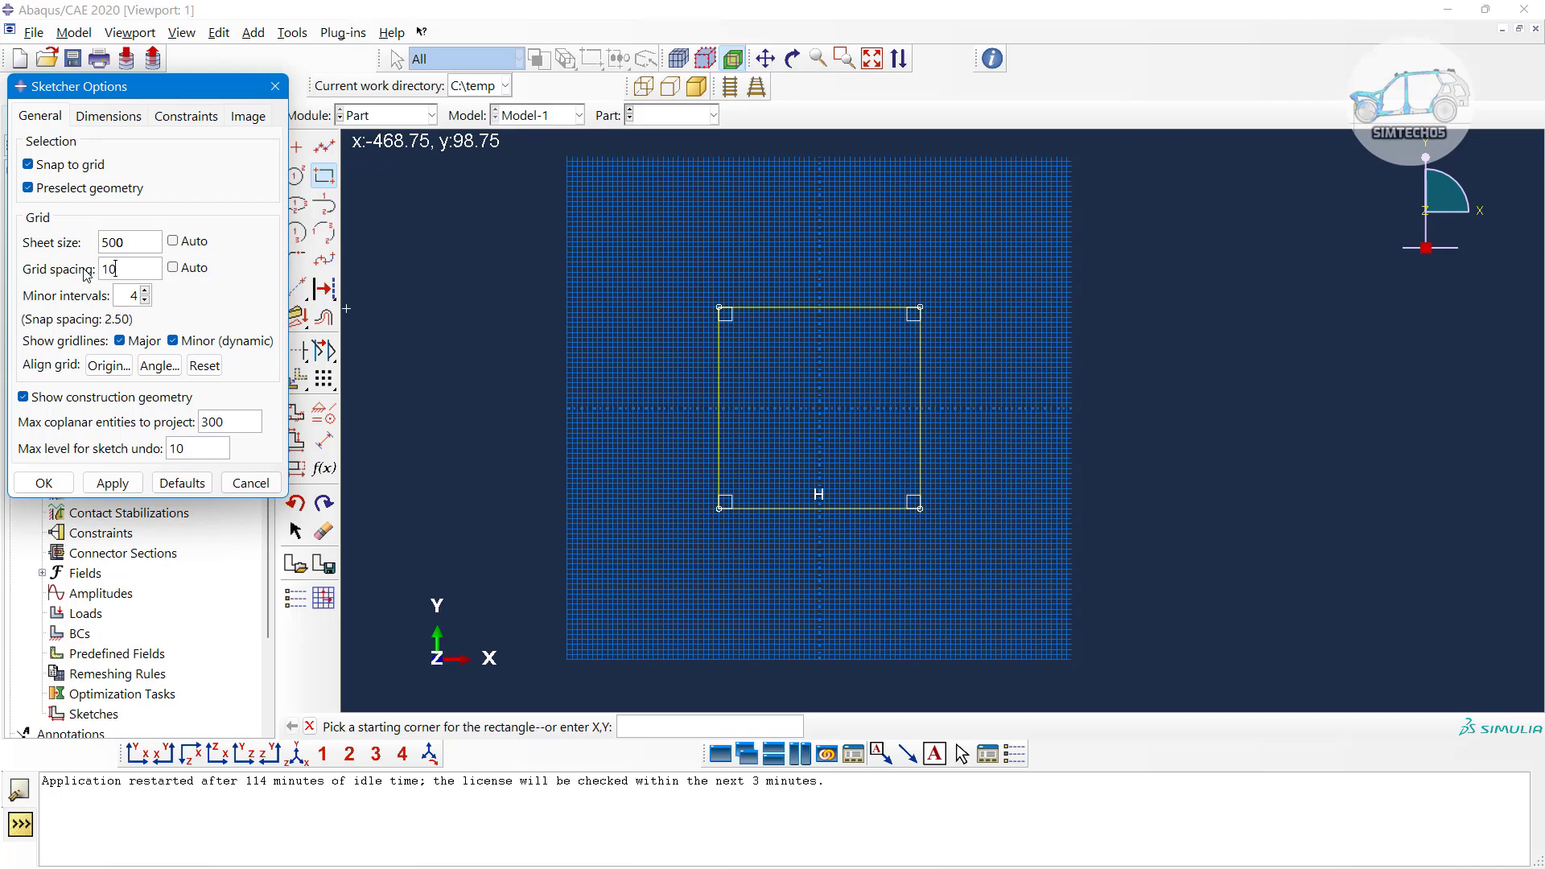
pyautogui.click(116, 486)
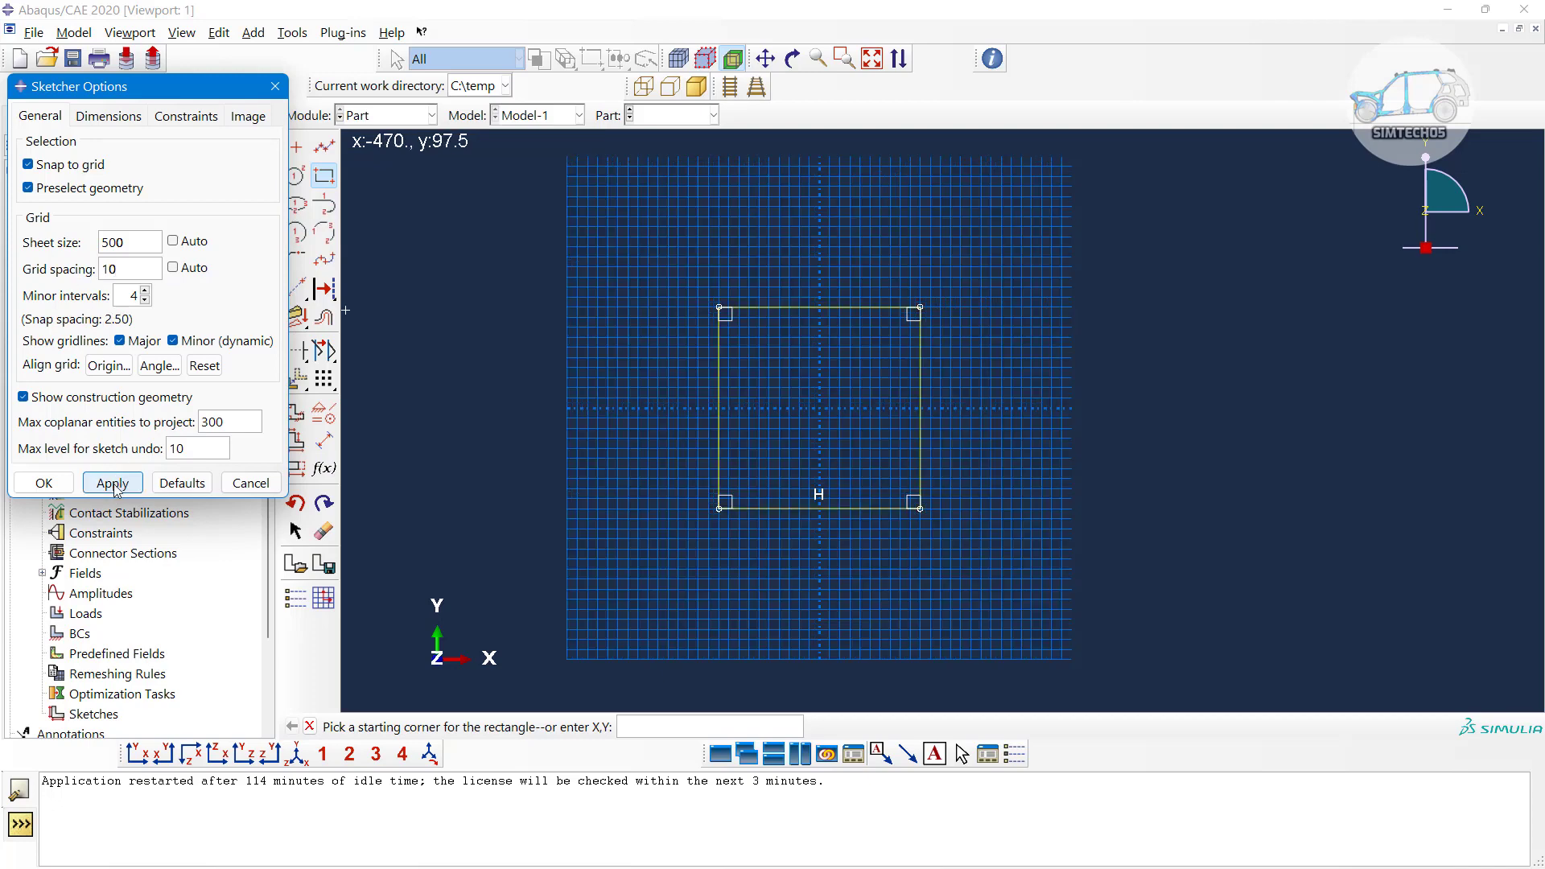
pyautogui.moveTo(121, 269); pyautogui.dragTo(109, 268)
pyautogui.press('BackSpace')
pyautogui.write('20')
pyautogui.click(112, 483)
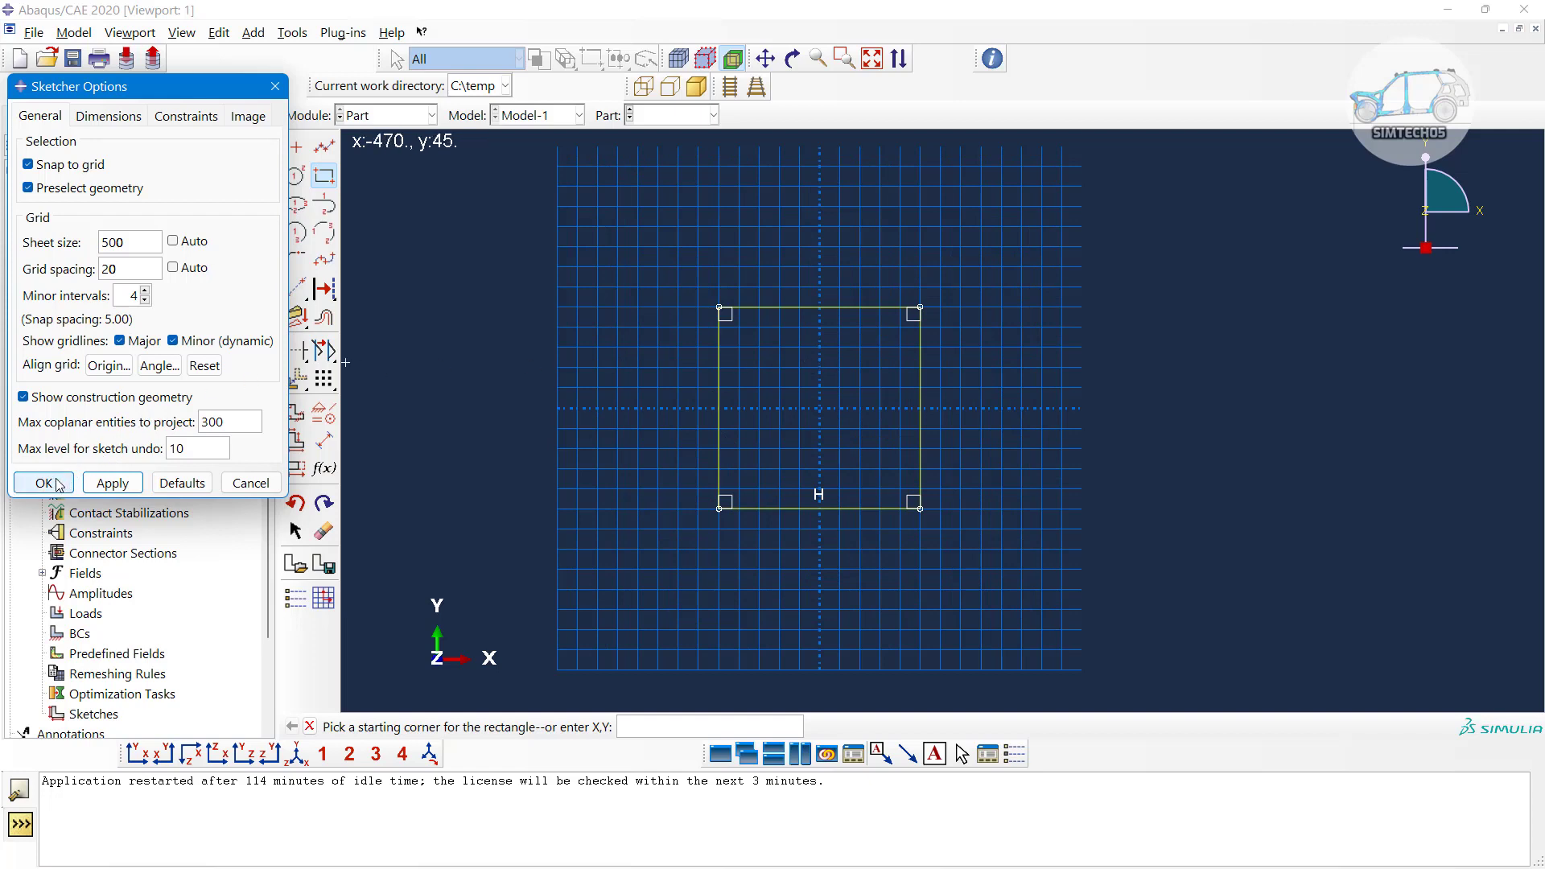
# Review the sketcher's dimension display options, including the decimal places, and accept the sketcher settings
pyautogui.click(109, 116)
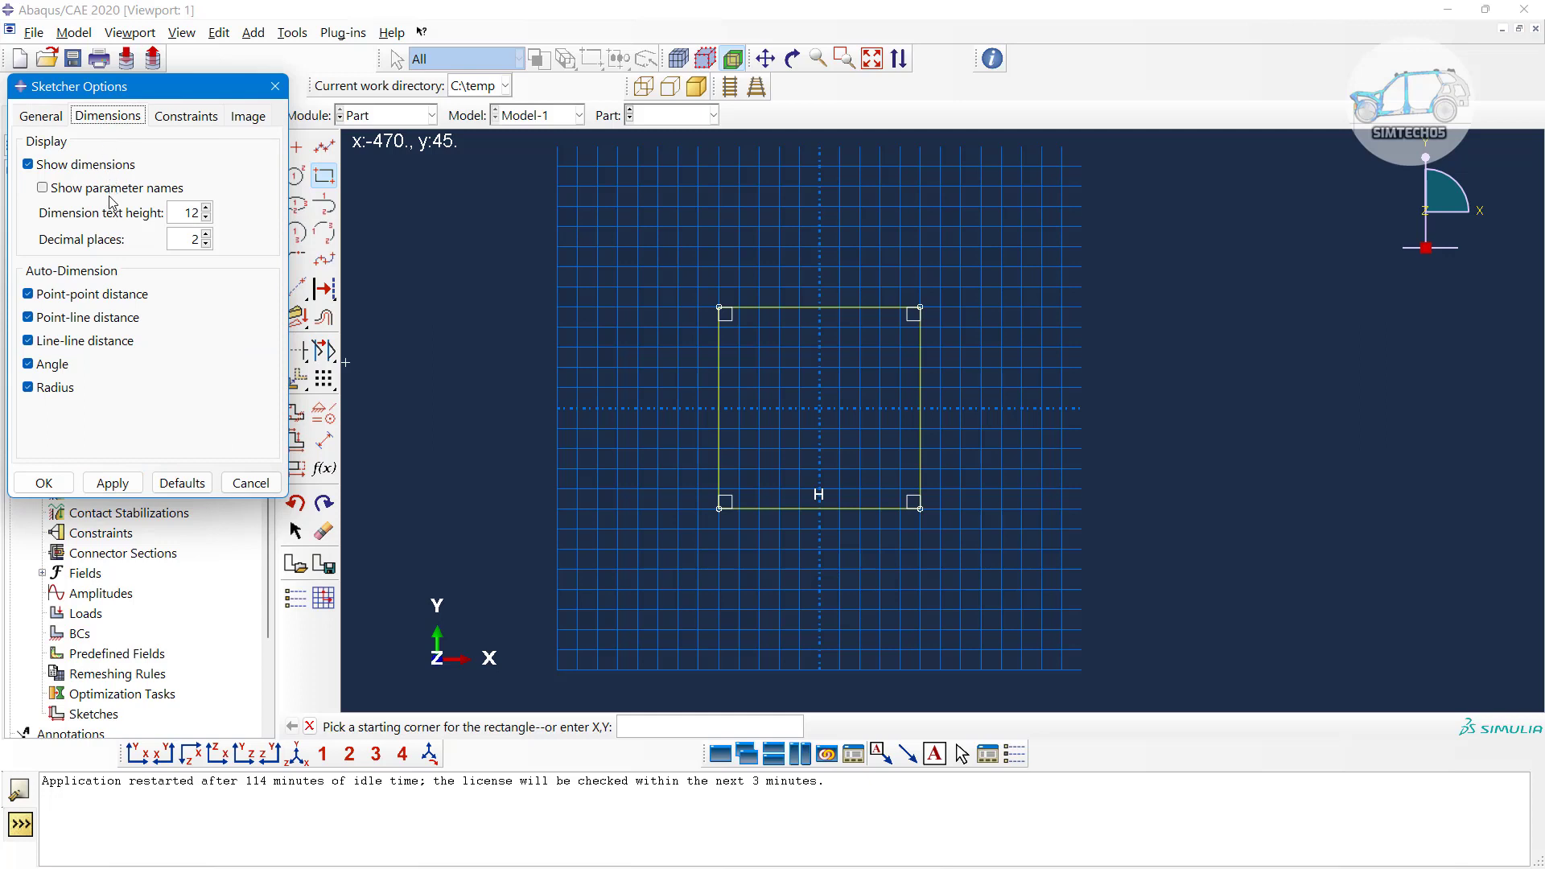
pyautogui.doubleClick(209, 242)
pyautogui.click(56, 482)
# Dimension the rectangle's upper horizontal edge above the sketch, accepting the proposed value of 200
pyautogui.click(324, 440)
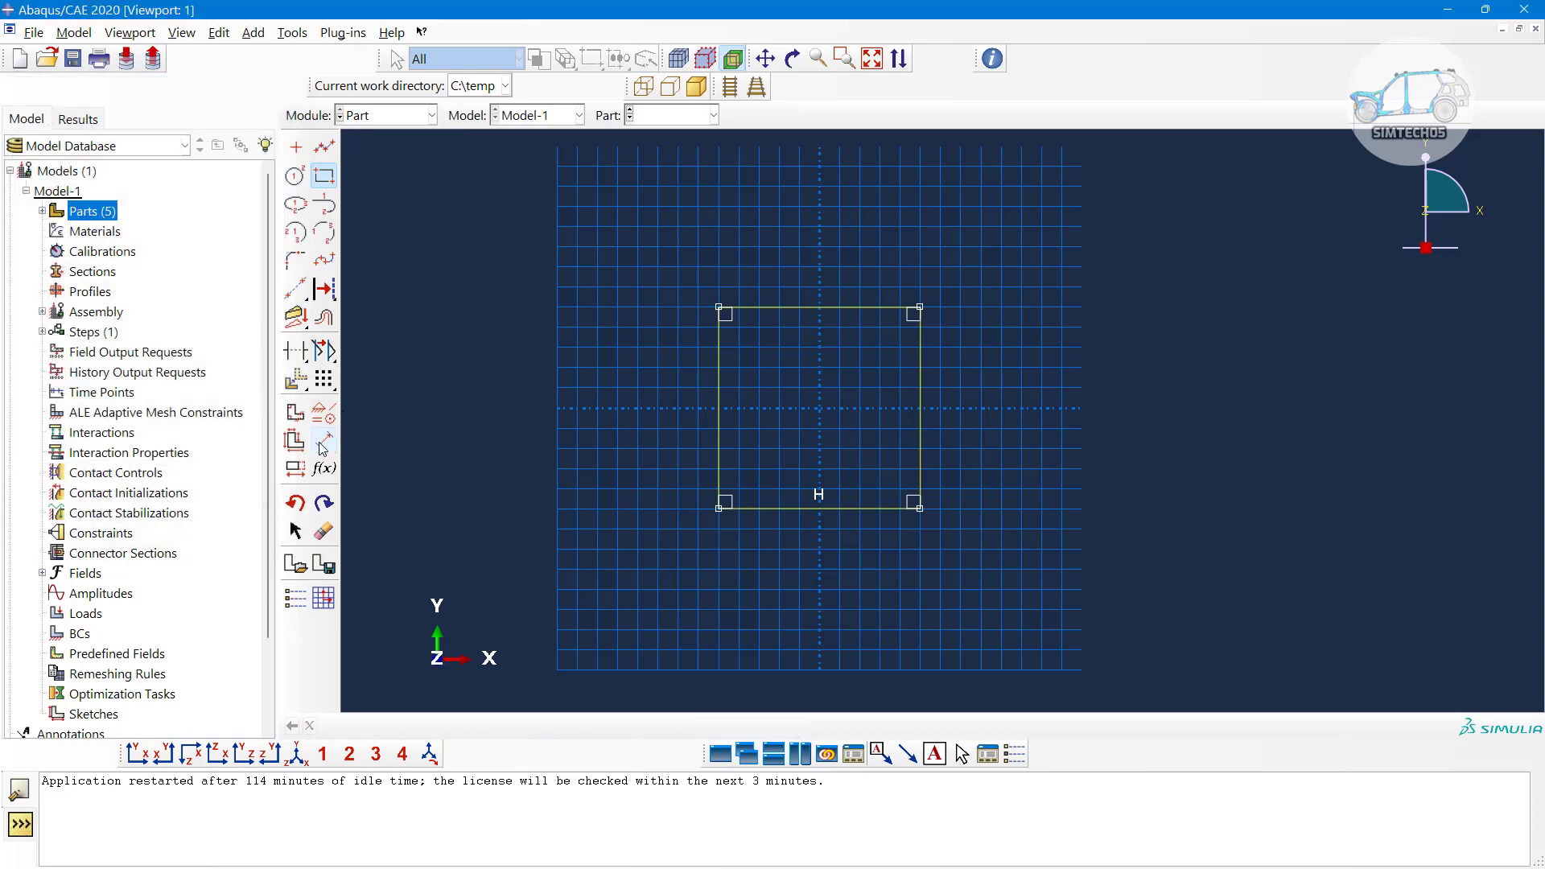
pyautogui.click(755, 308)
pyautogui.click(814, 241)
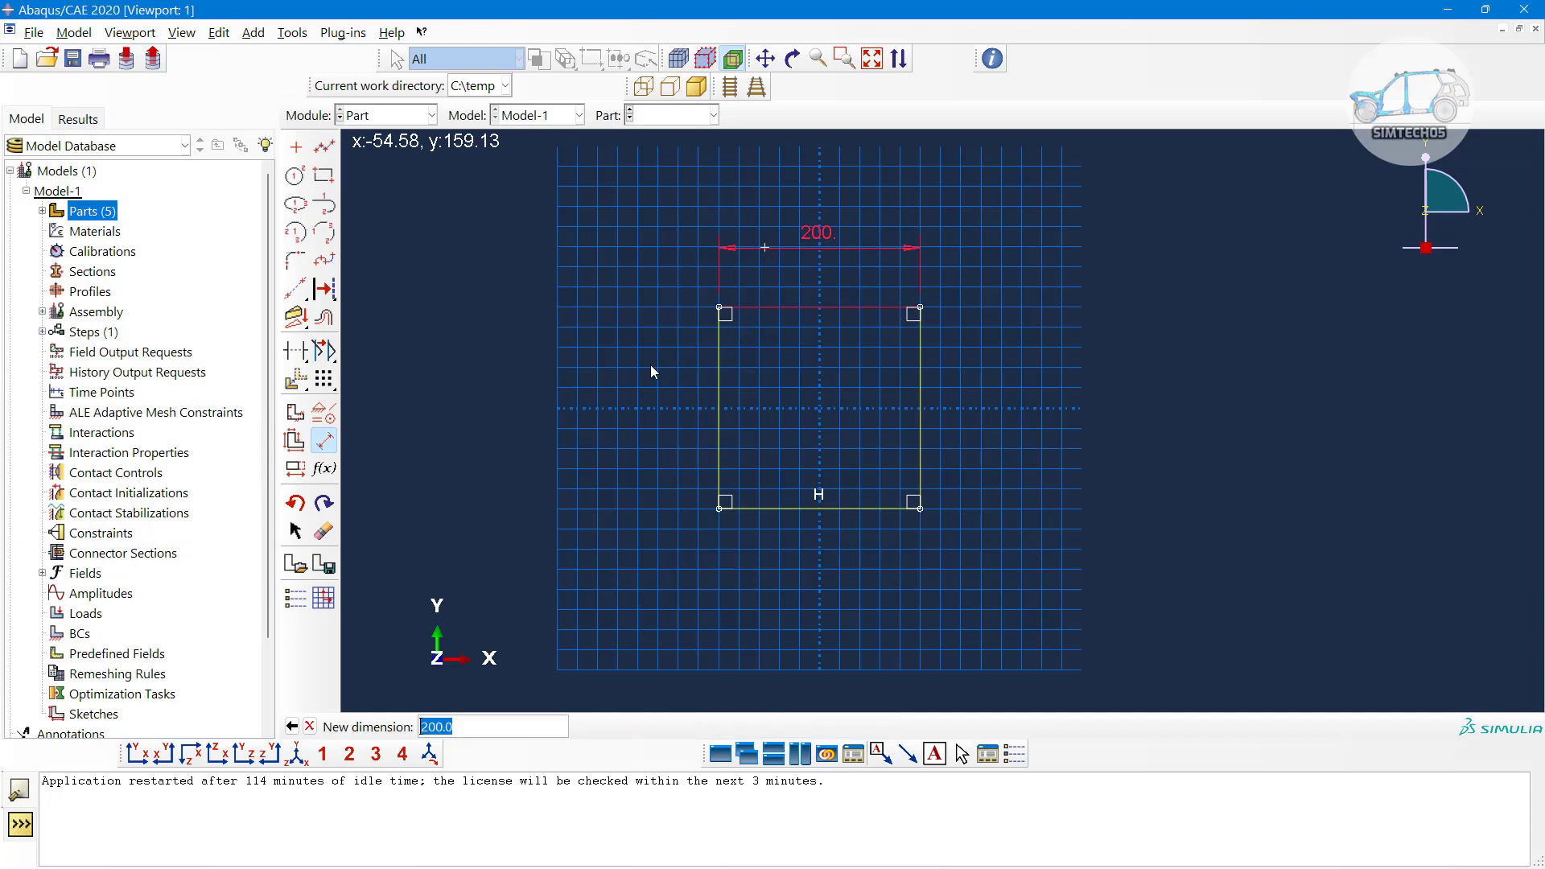
pyautogui.press('Return')
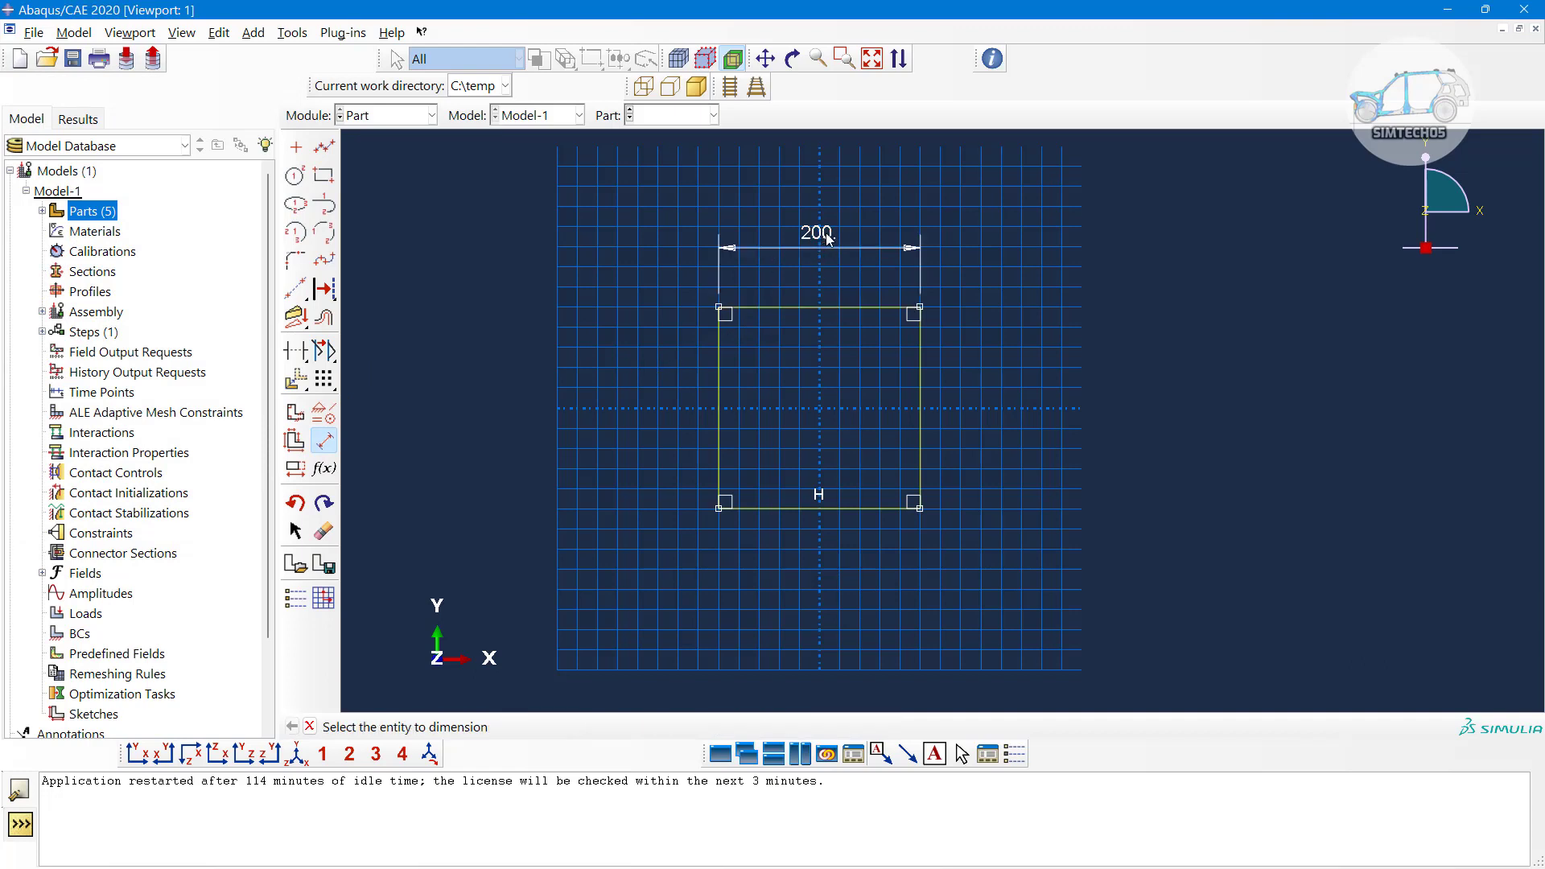
# Set the rectangle's horizontal dimension to 200.005
pyautogui.click(295, 468)
pyautogui.click(791, 255)
pyautogui.click(525, 250)
pyautogui.write('.00')
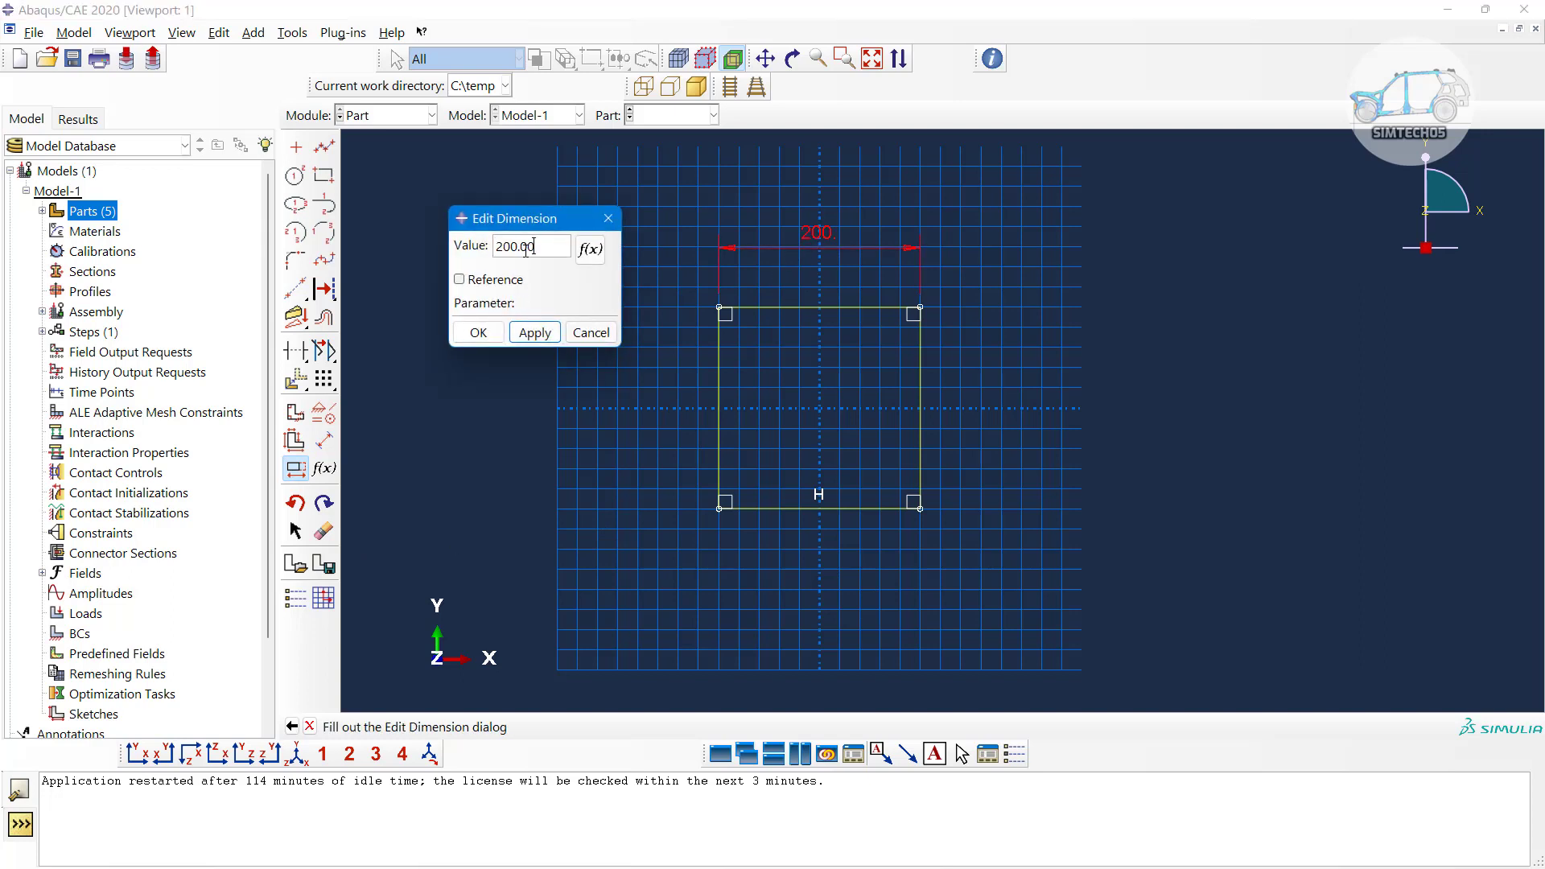
pyautogui.write('5')
pyautogui.click(469, 325)
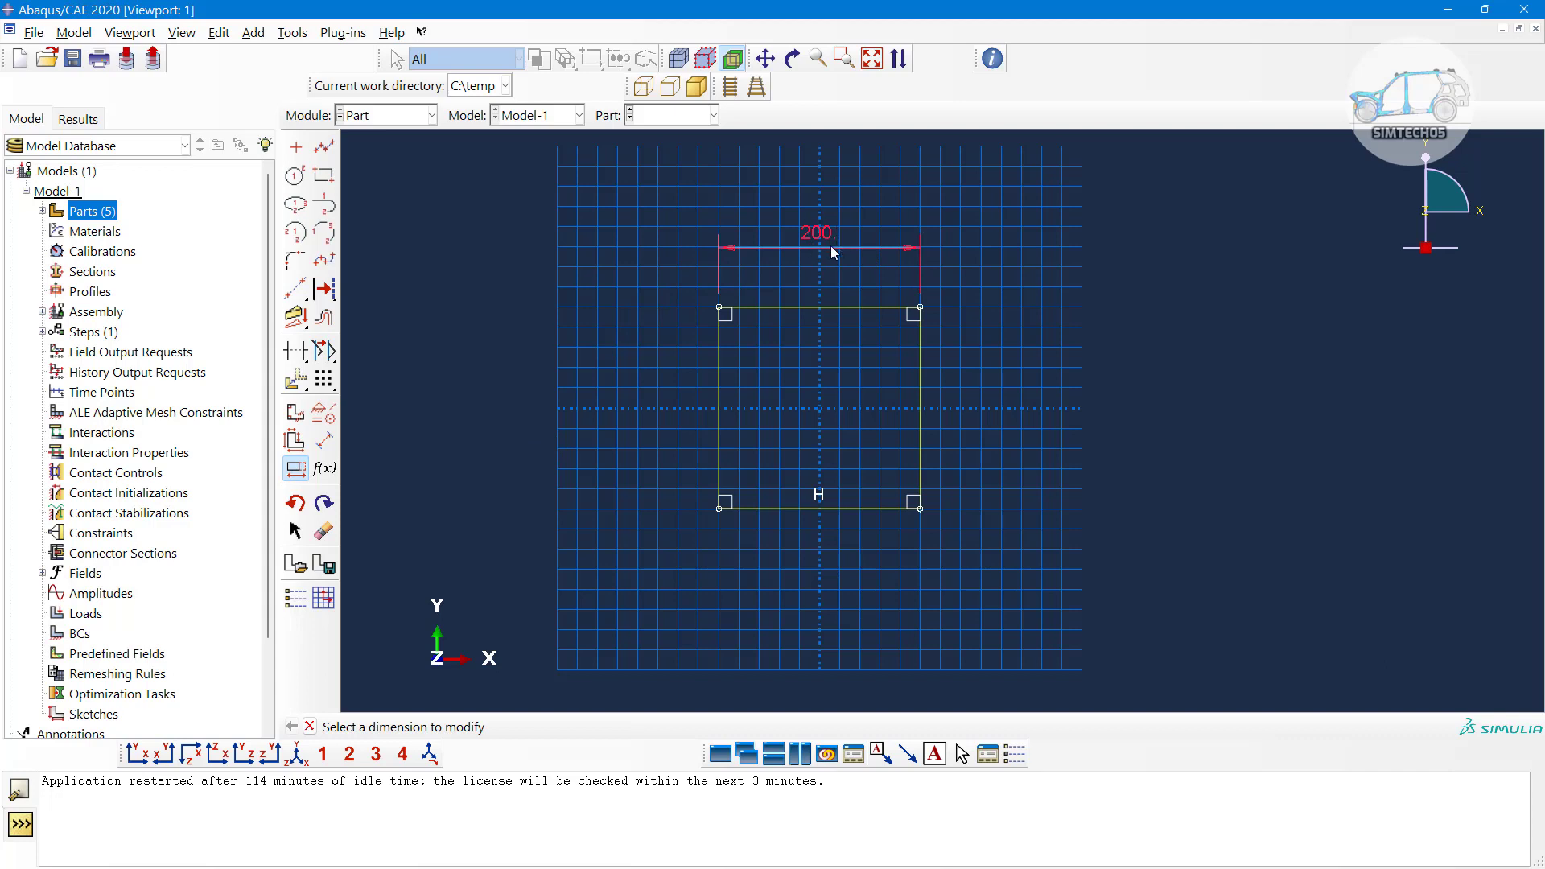
# Set the sketch dimensions to display 4 decimal places and finish the sketch to complete the wire part
pyautogui.click(296, 594)
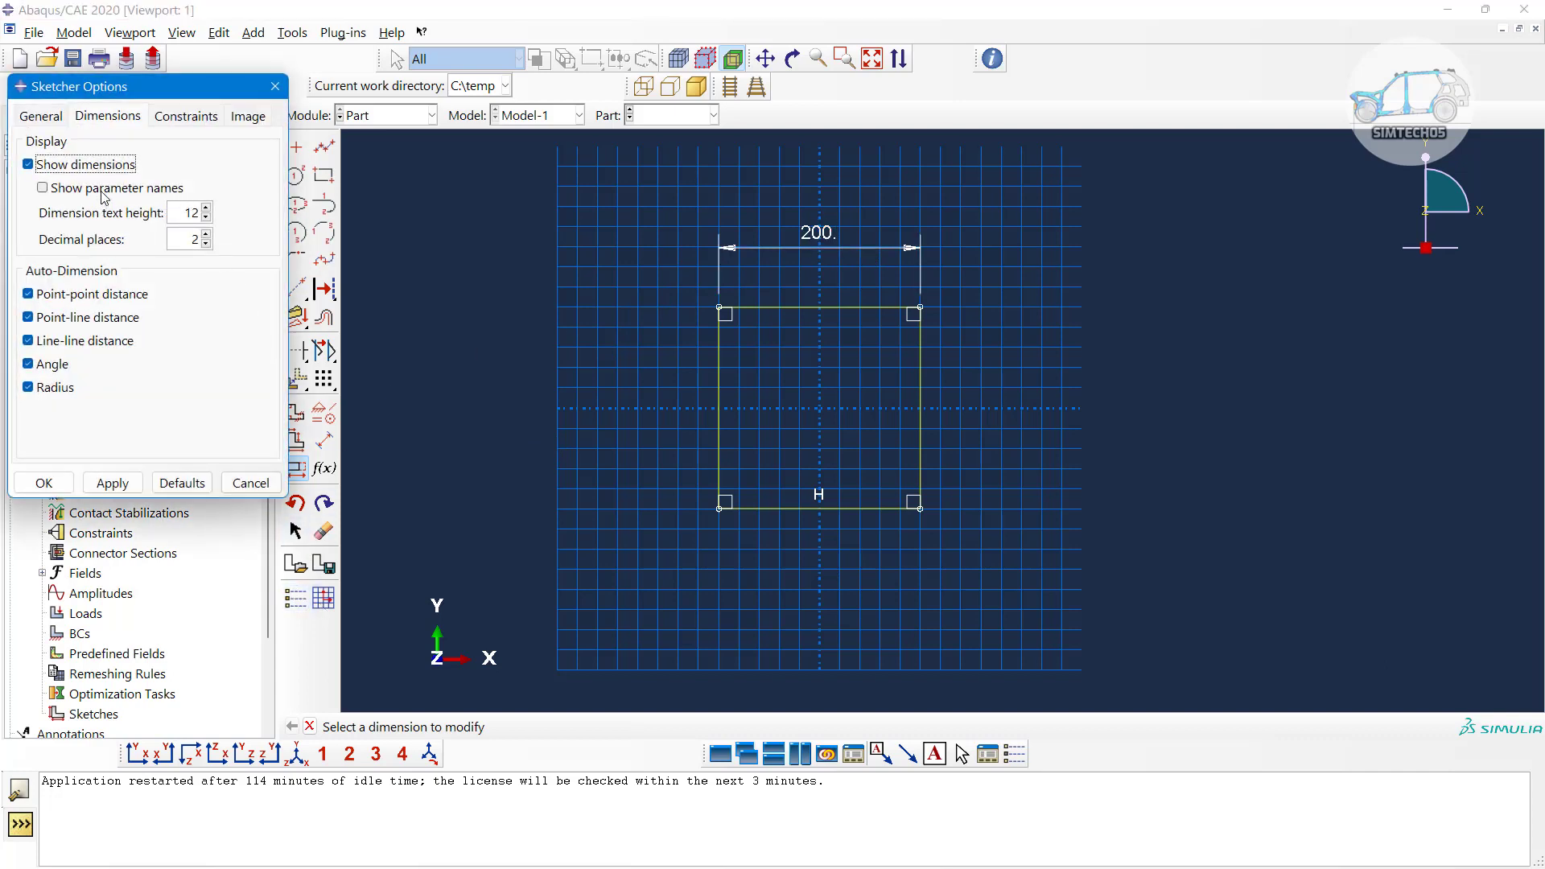
pyautogui.doubleClick(196, 239)
pyautogui.write('4')
pyautogui.click(129, 482)
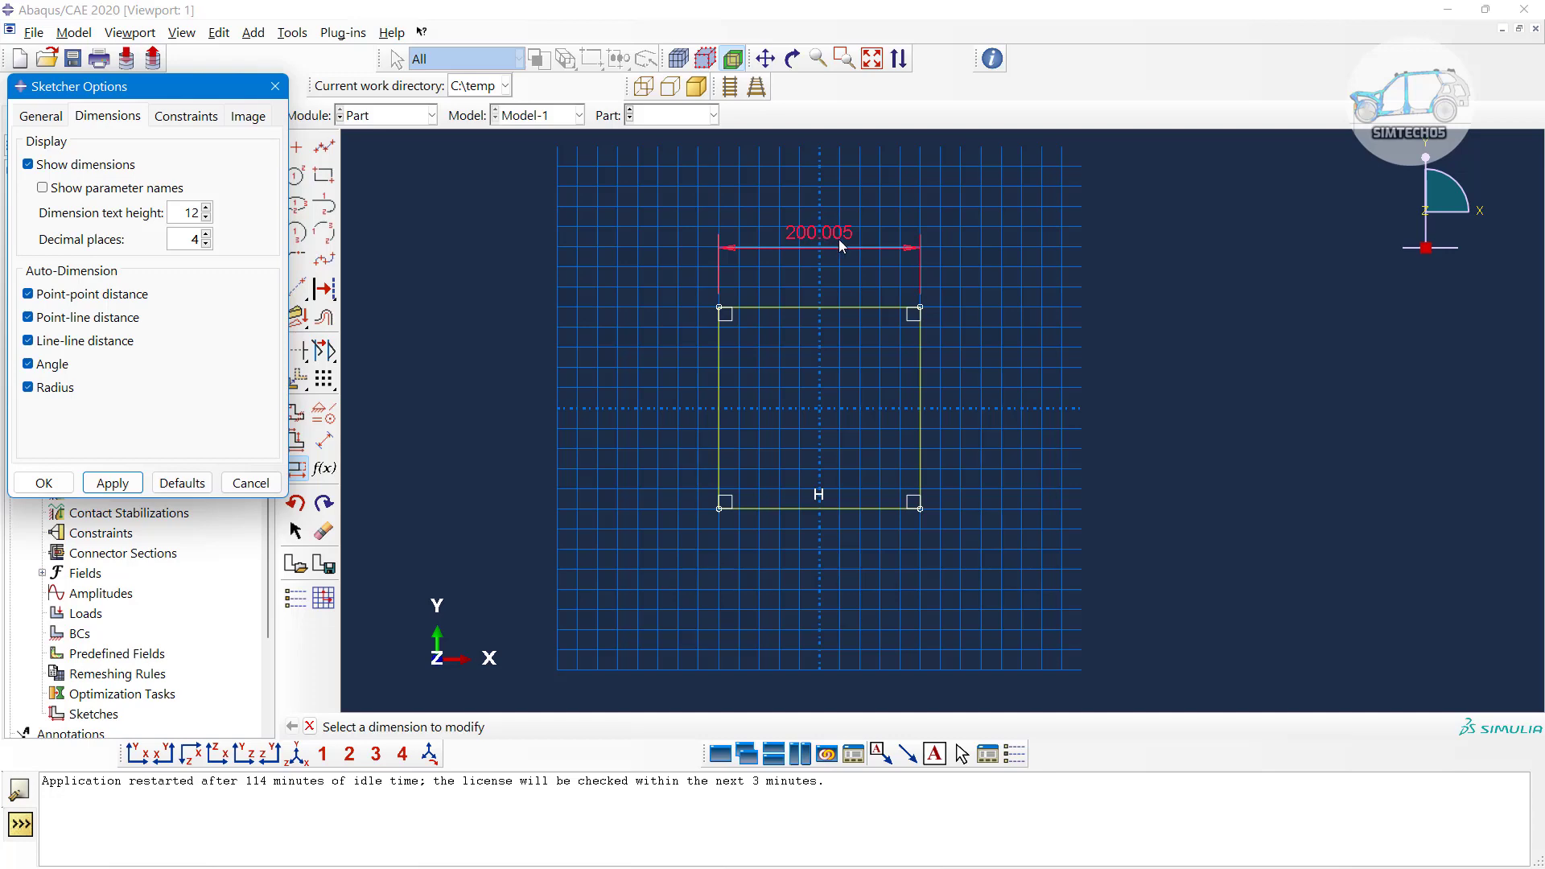
pyautogui.click(43, 483)
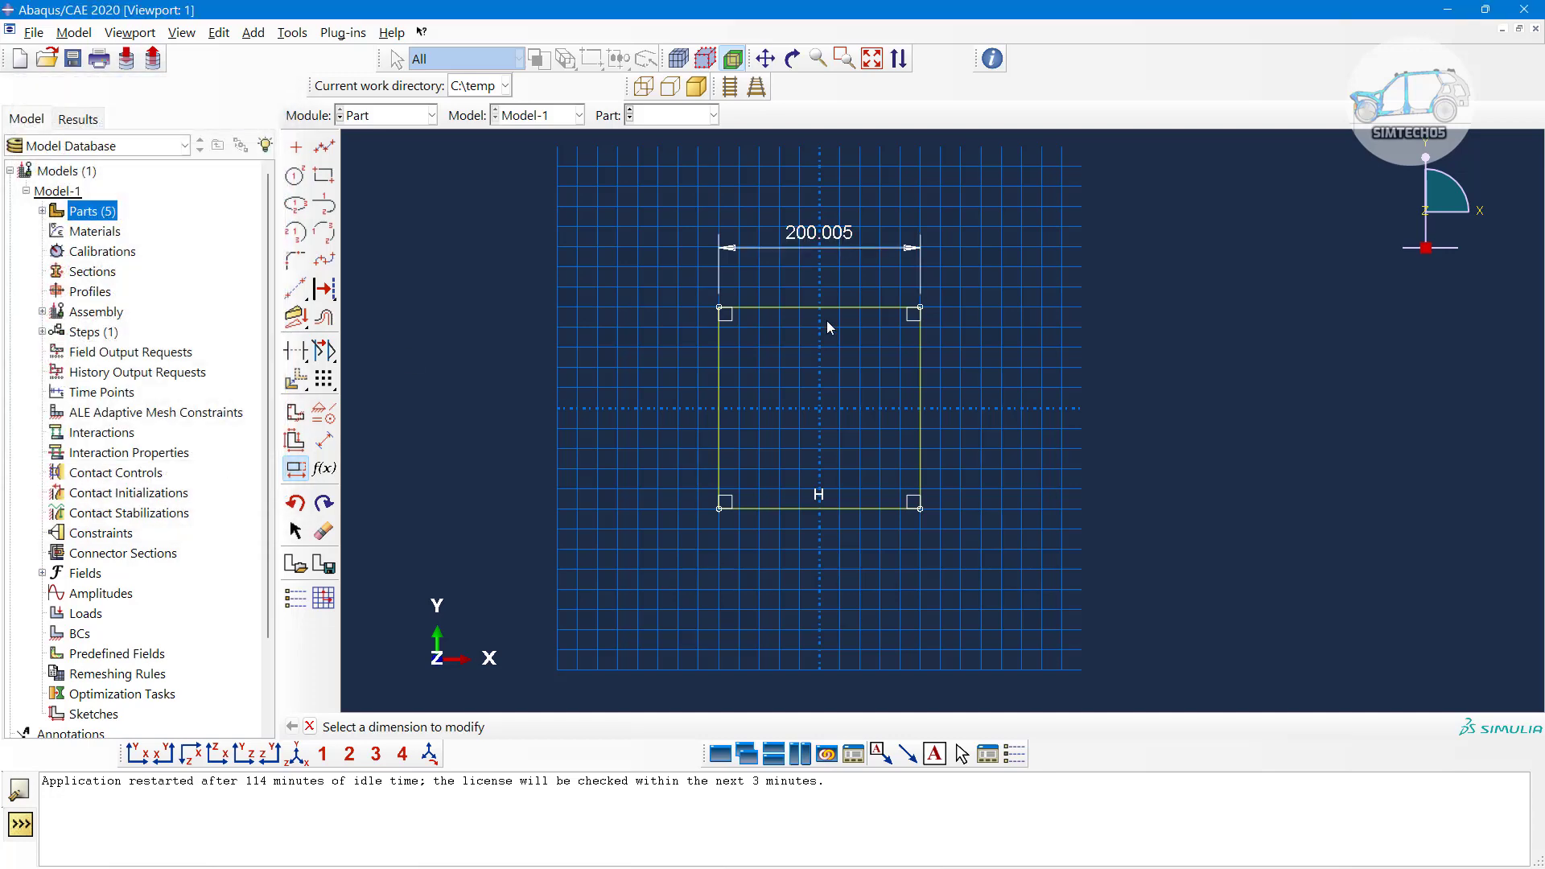
pyautogui.middleClick(616, 345)
pyautogui.middleClick(614, 344)
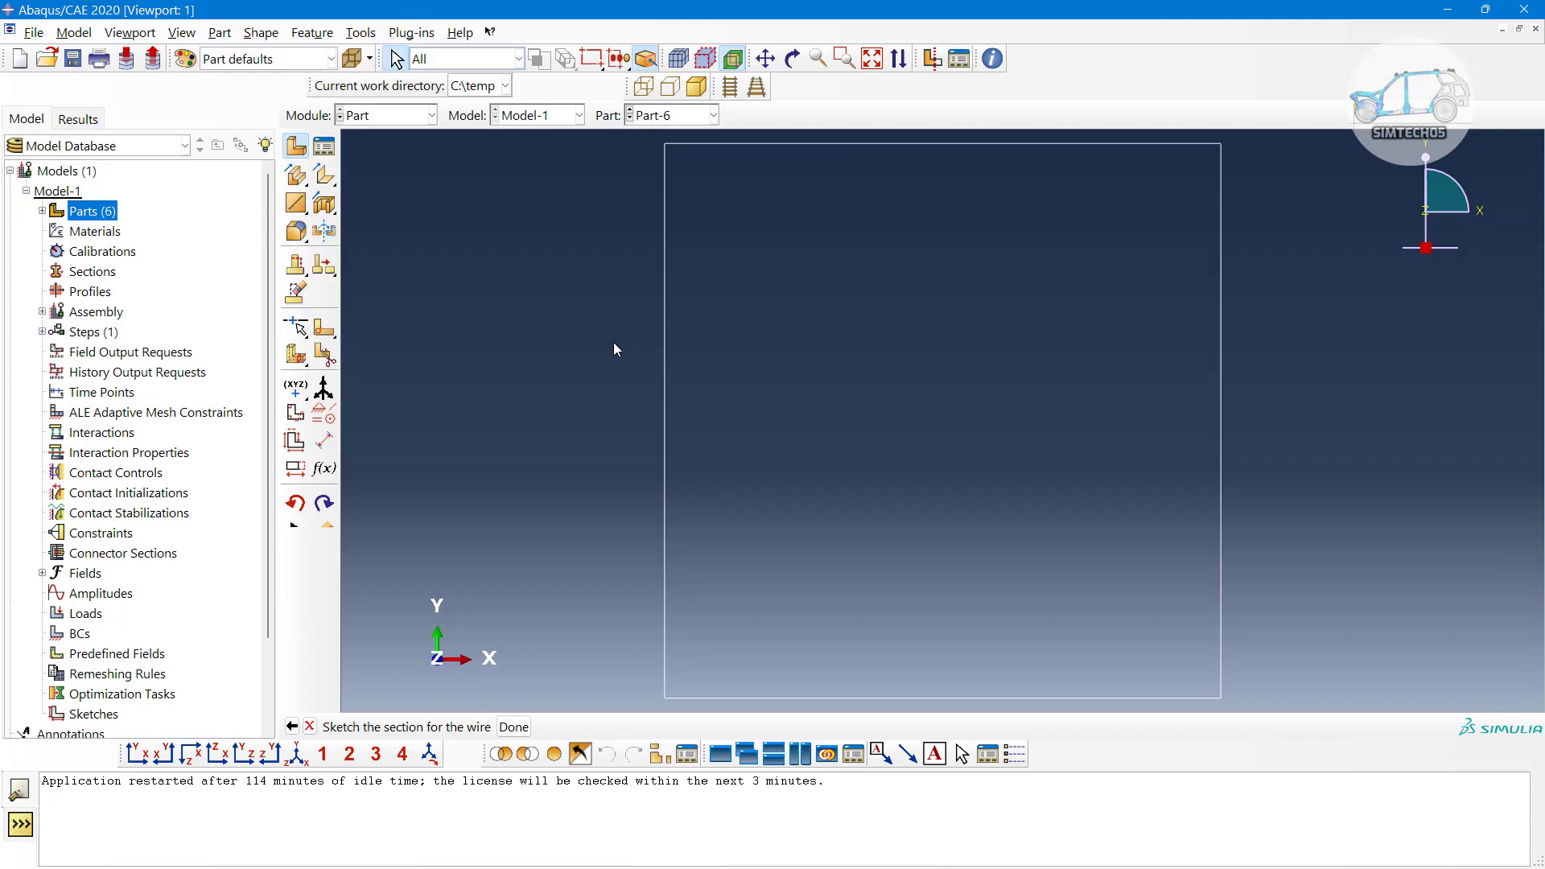
# Highlight the two 3D deformable parts, Shell-3D and Part-4, together in the list of existing parts
pyautogui.click(324, 147)
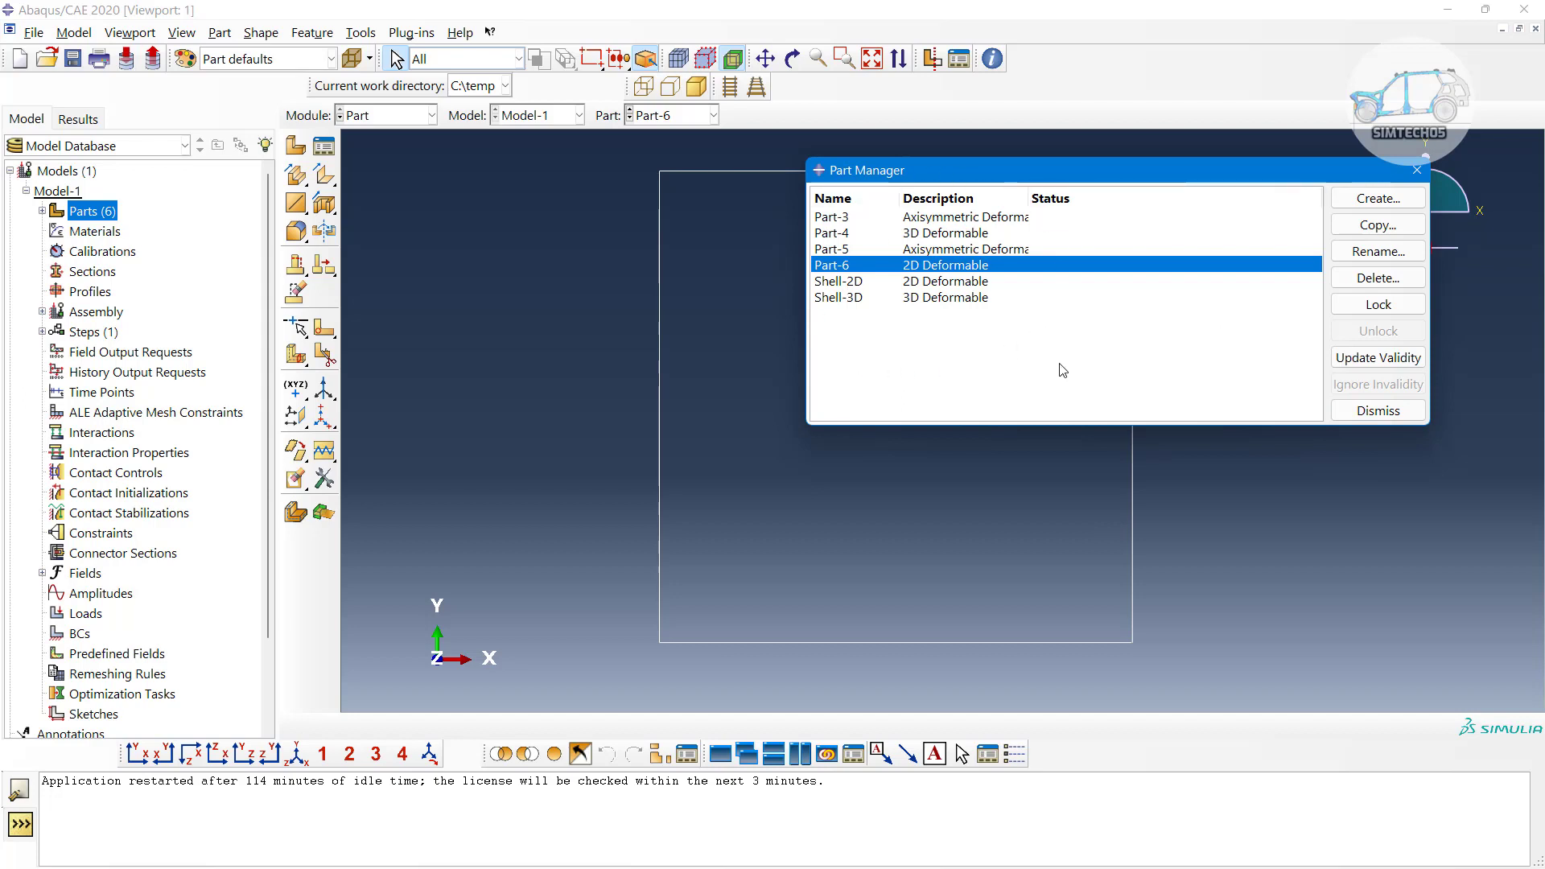
pyautogui.click(938, 299)
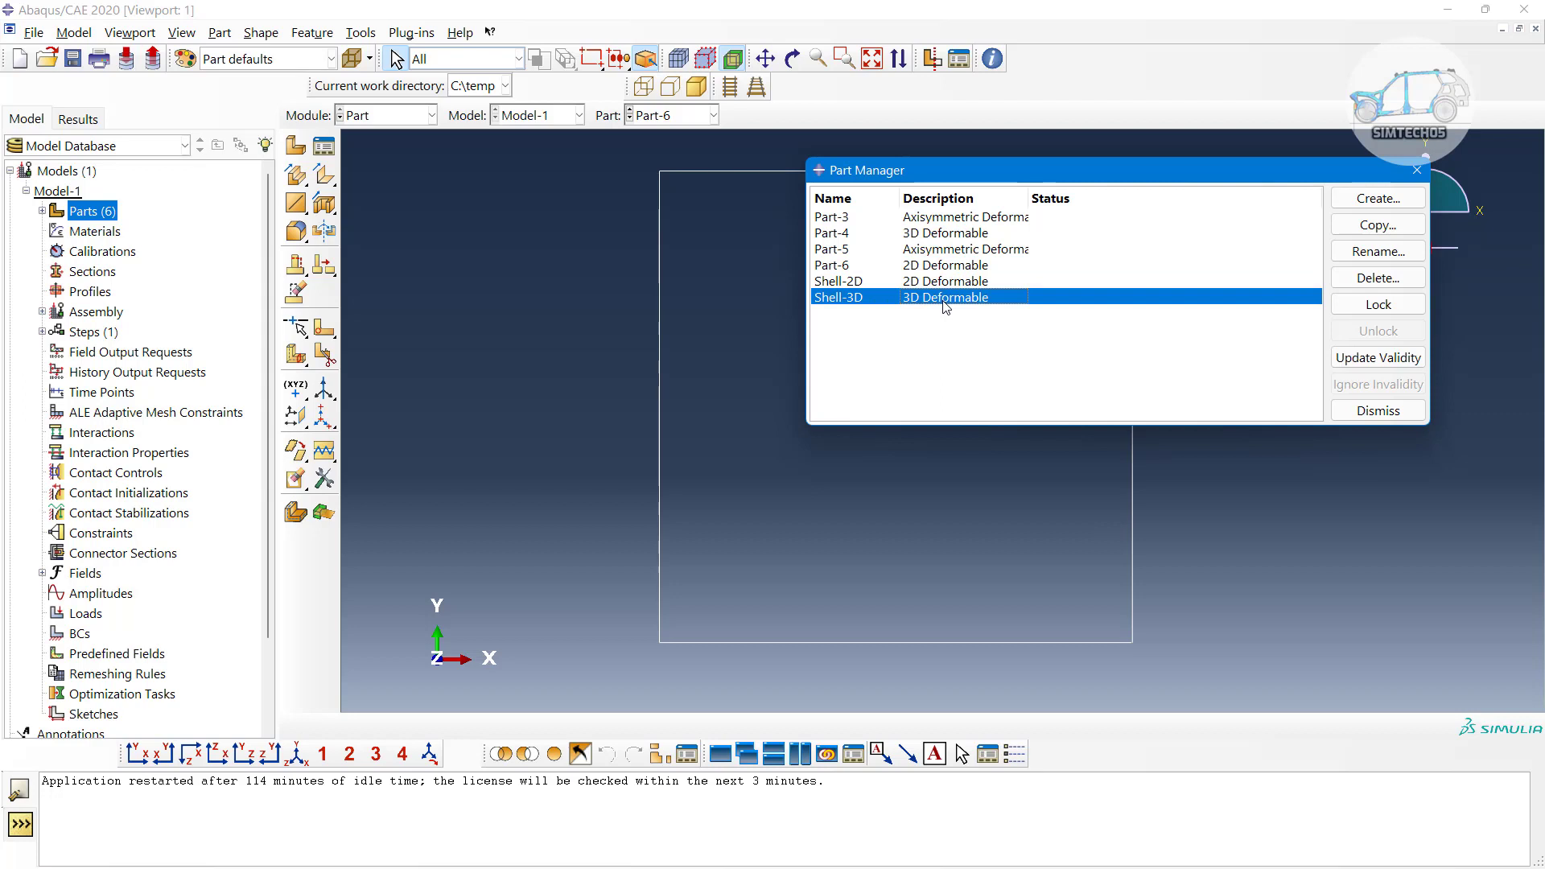
pyautogui.keyDown('ctrl'); pyautogui.click(937, 234); pyautogui.keyUp('ctrl')
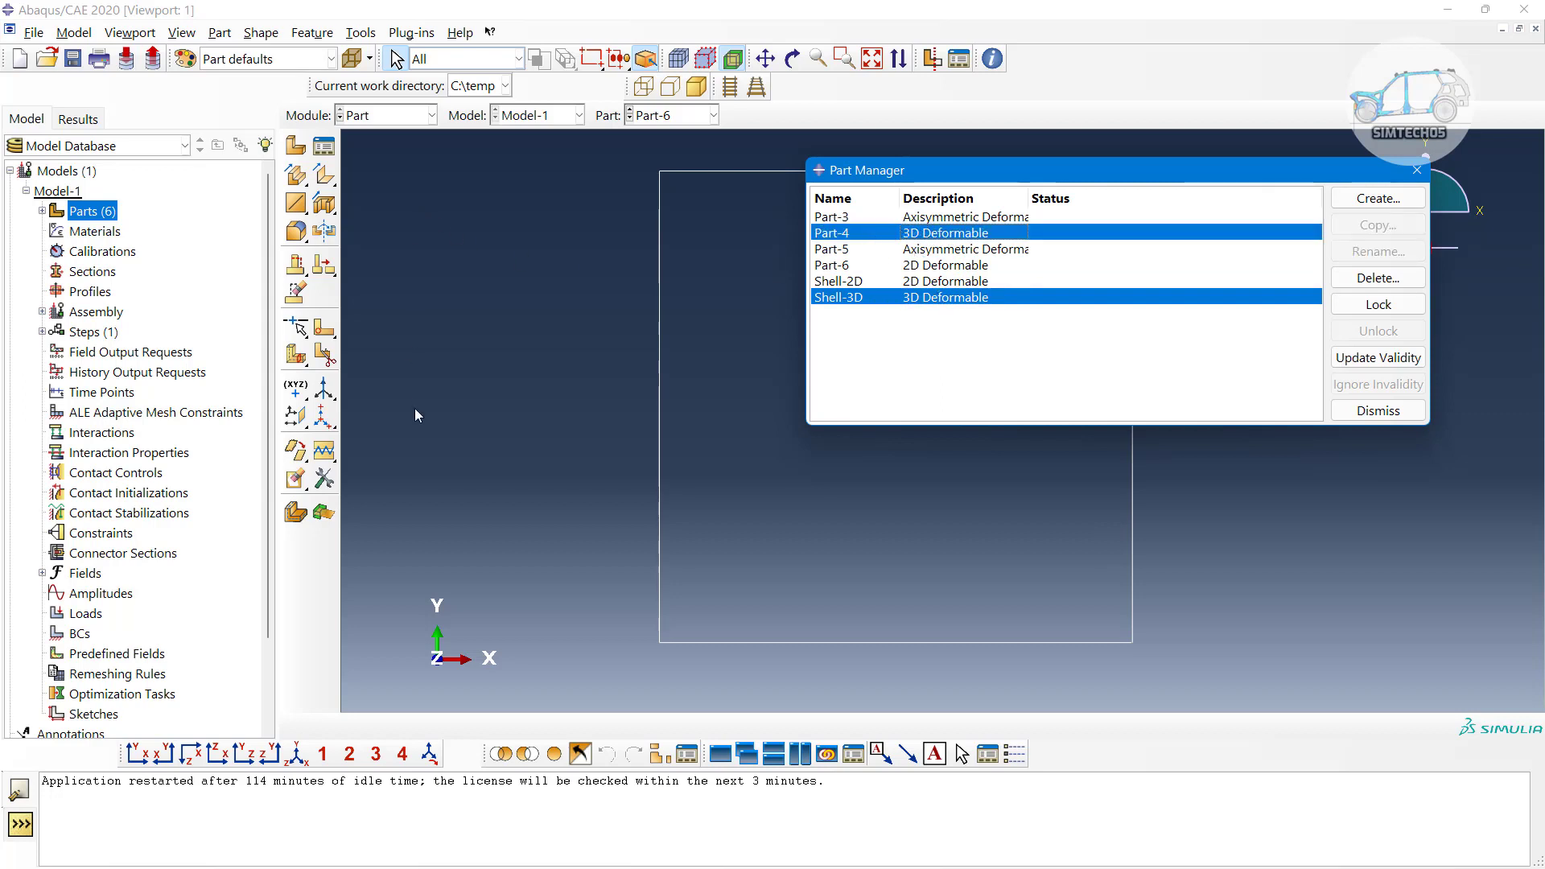
# Switch to the Assembly module and create a dependent instance of Shell-3D
pyautogui.click(397, 115)
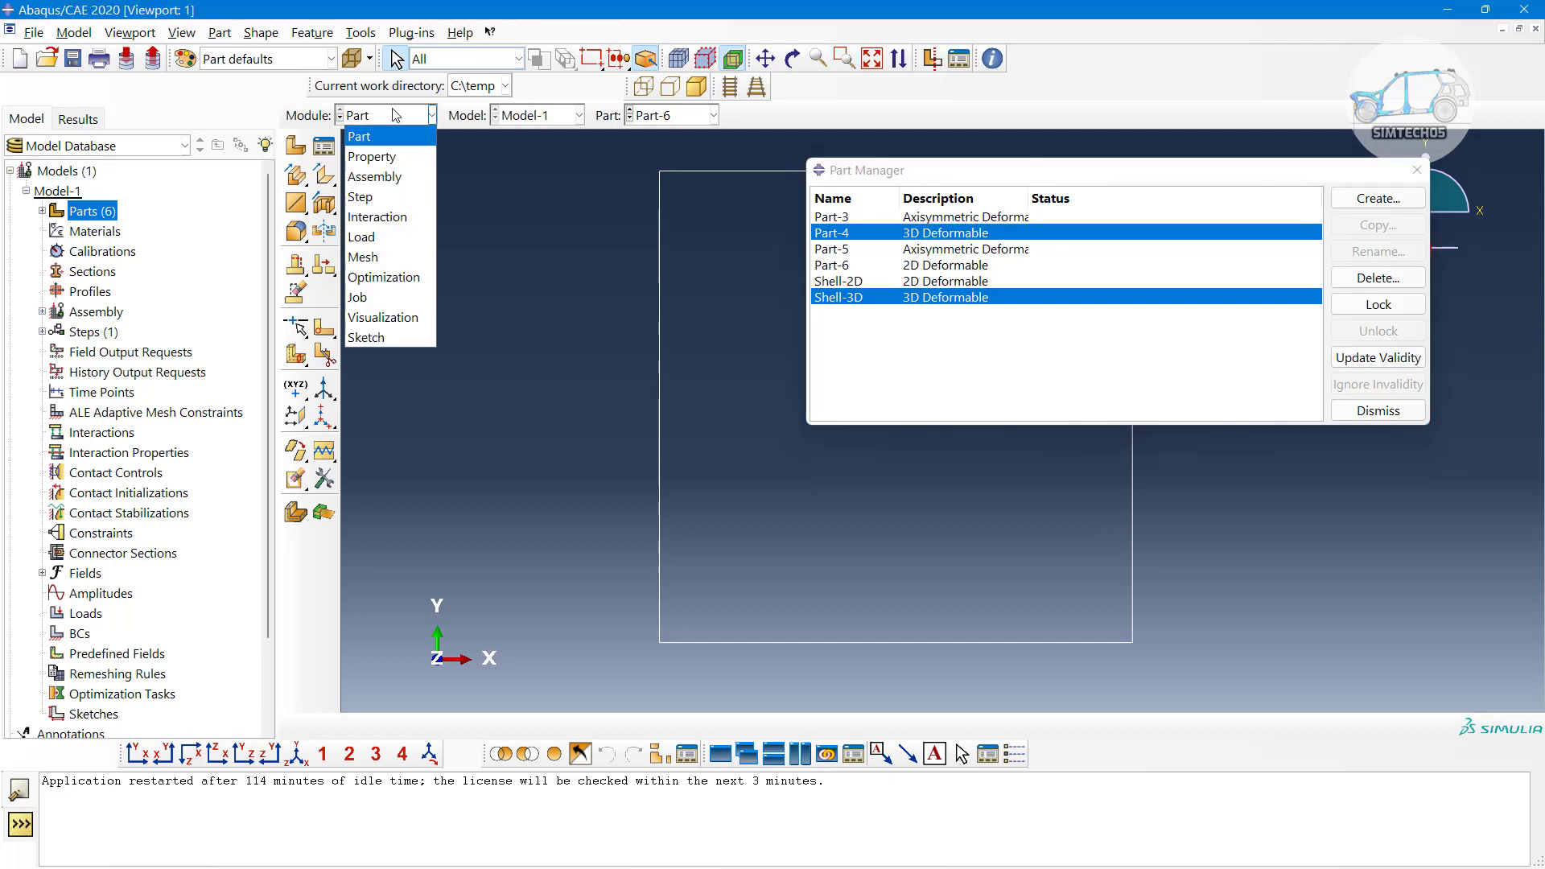
pyautogui.click(387, 177)
pyautogui.click(296, 146)
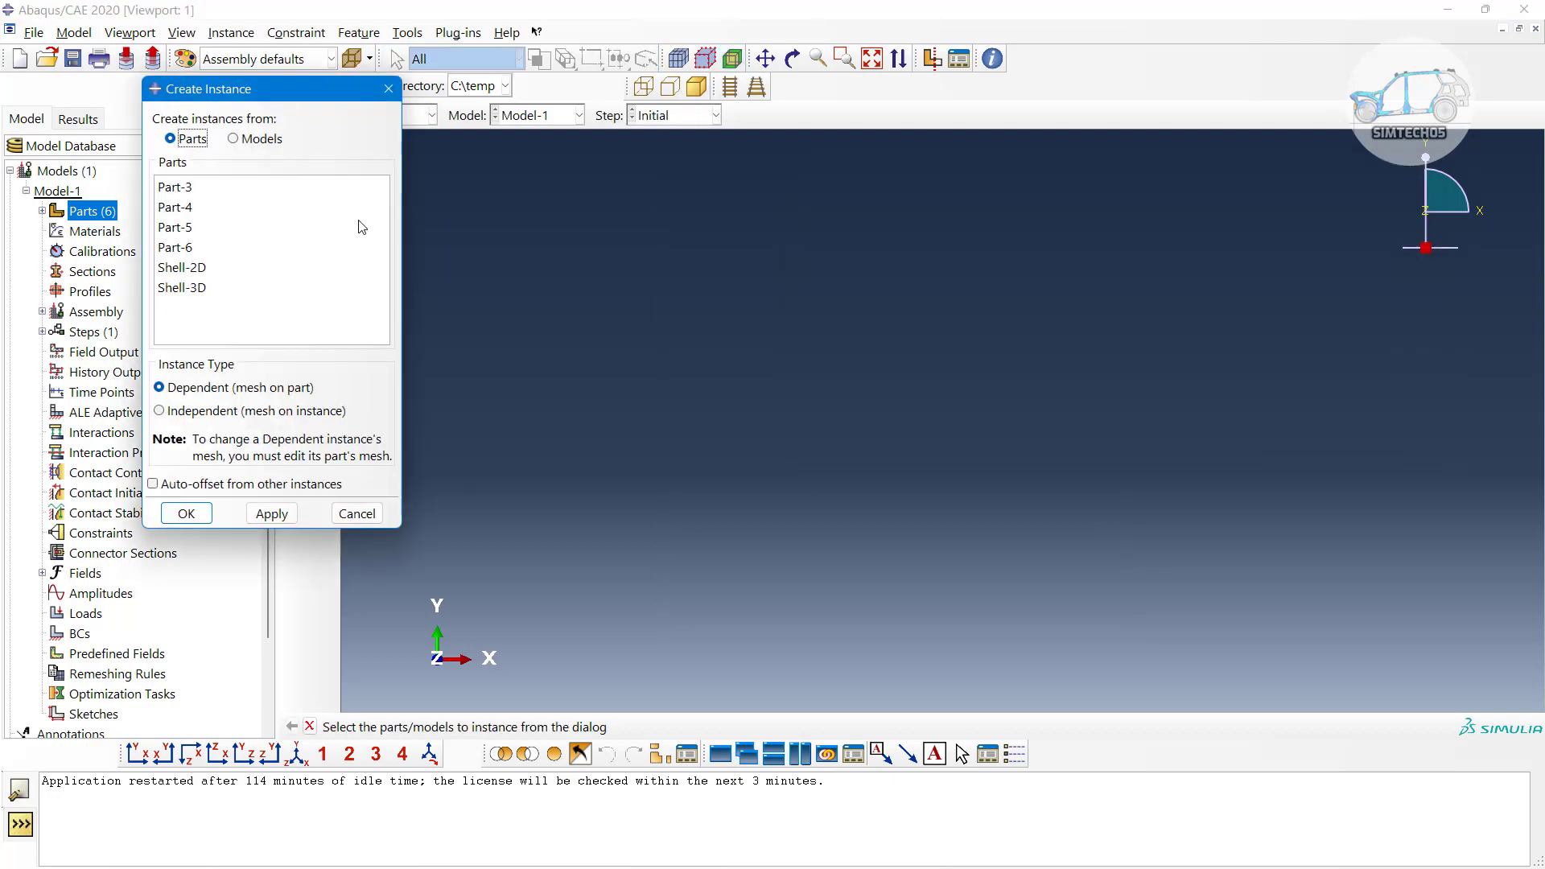
pyautogui.click(188, 296)
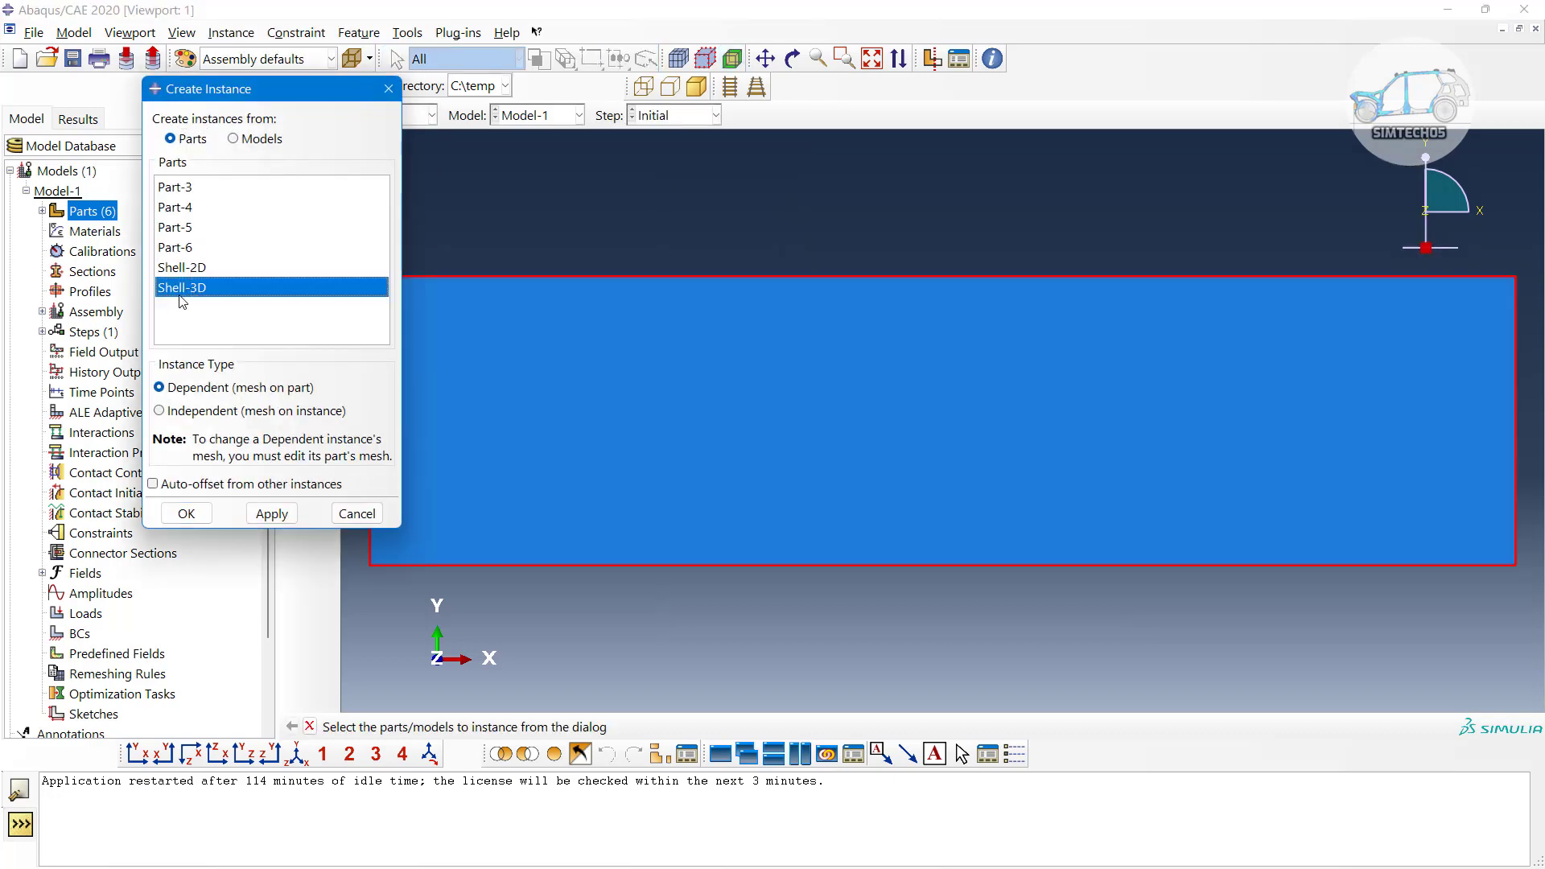
pyautogui.click(187, 515)
pyautogui.scroll(2, 702, 274)
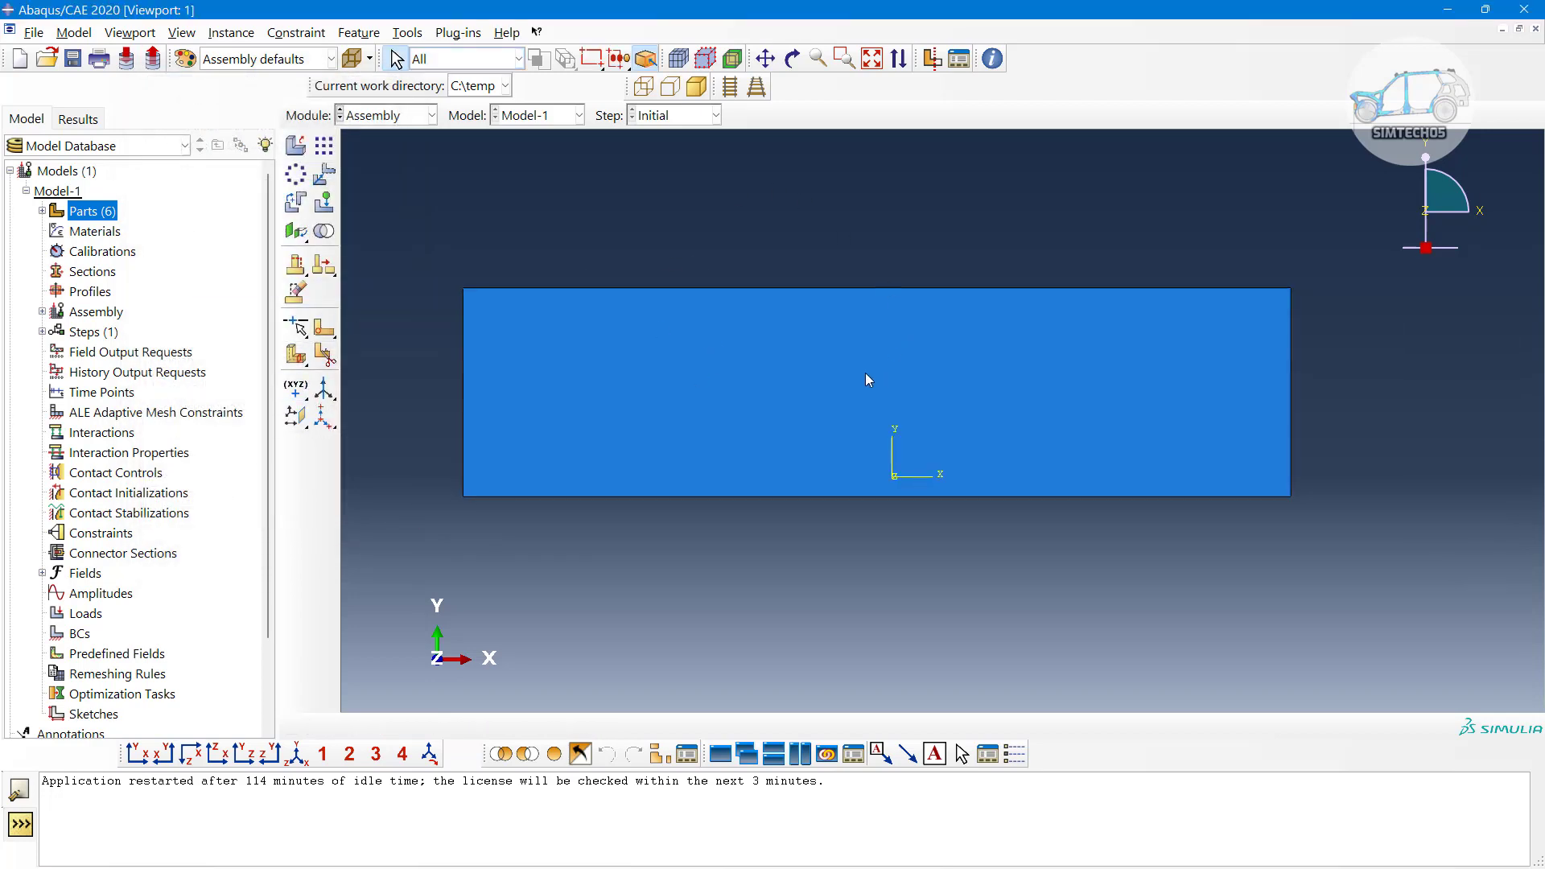
# Try to add a dependent instance of Shell-2D to the assembly holding the Shell-3D instance
pyautogui.click(295, 151)
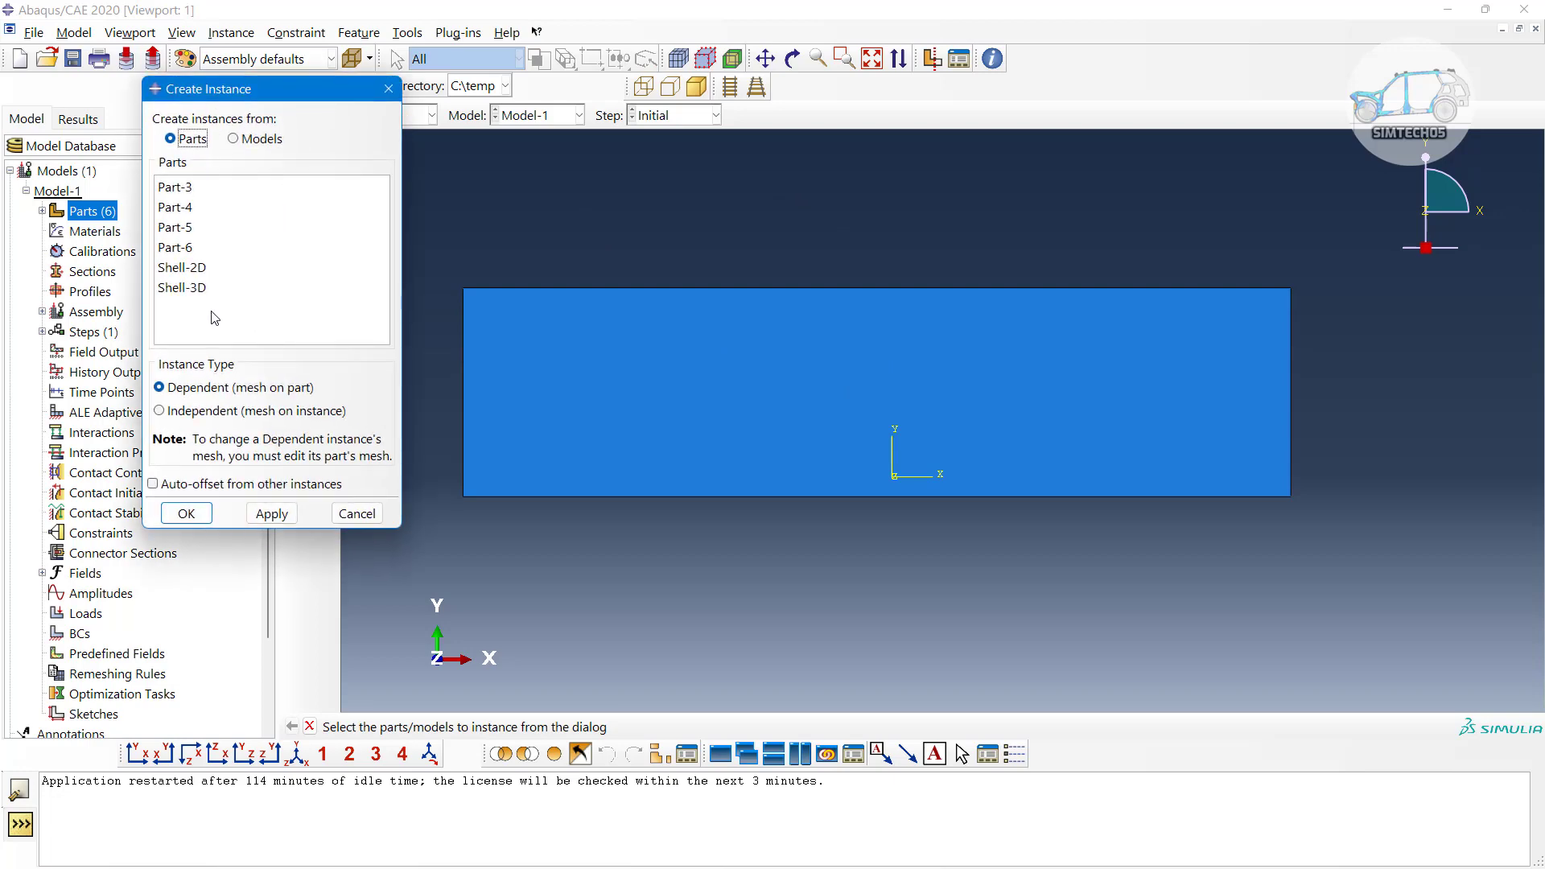
pyautogui.click(188, 272)
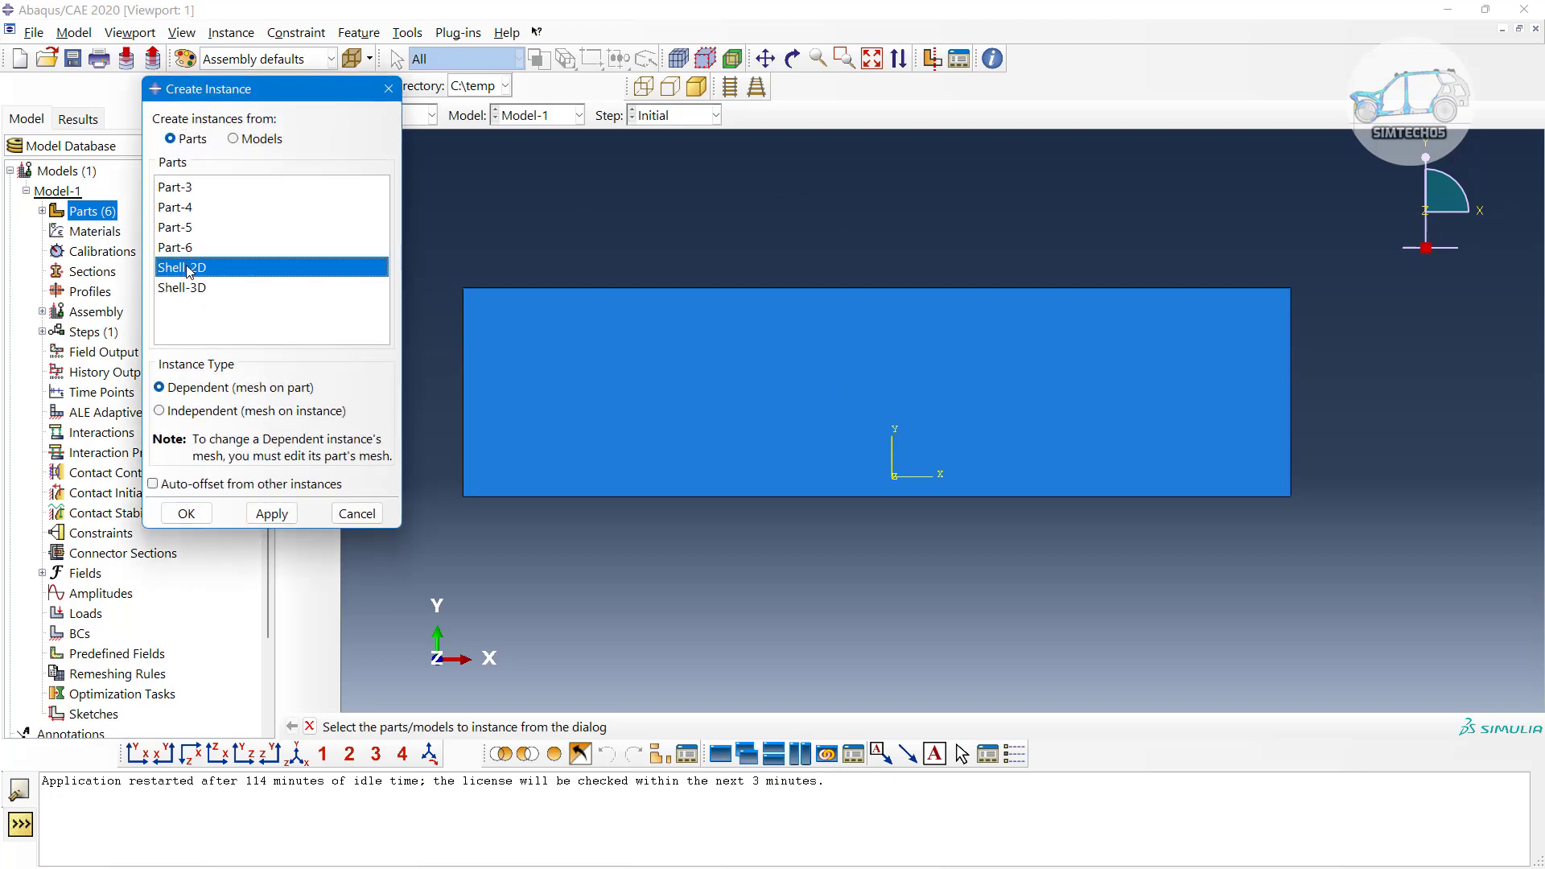
pyautogui.click(209, 515)
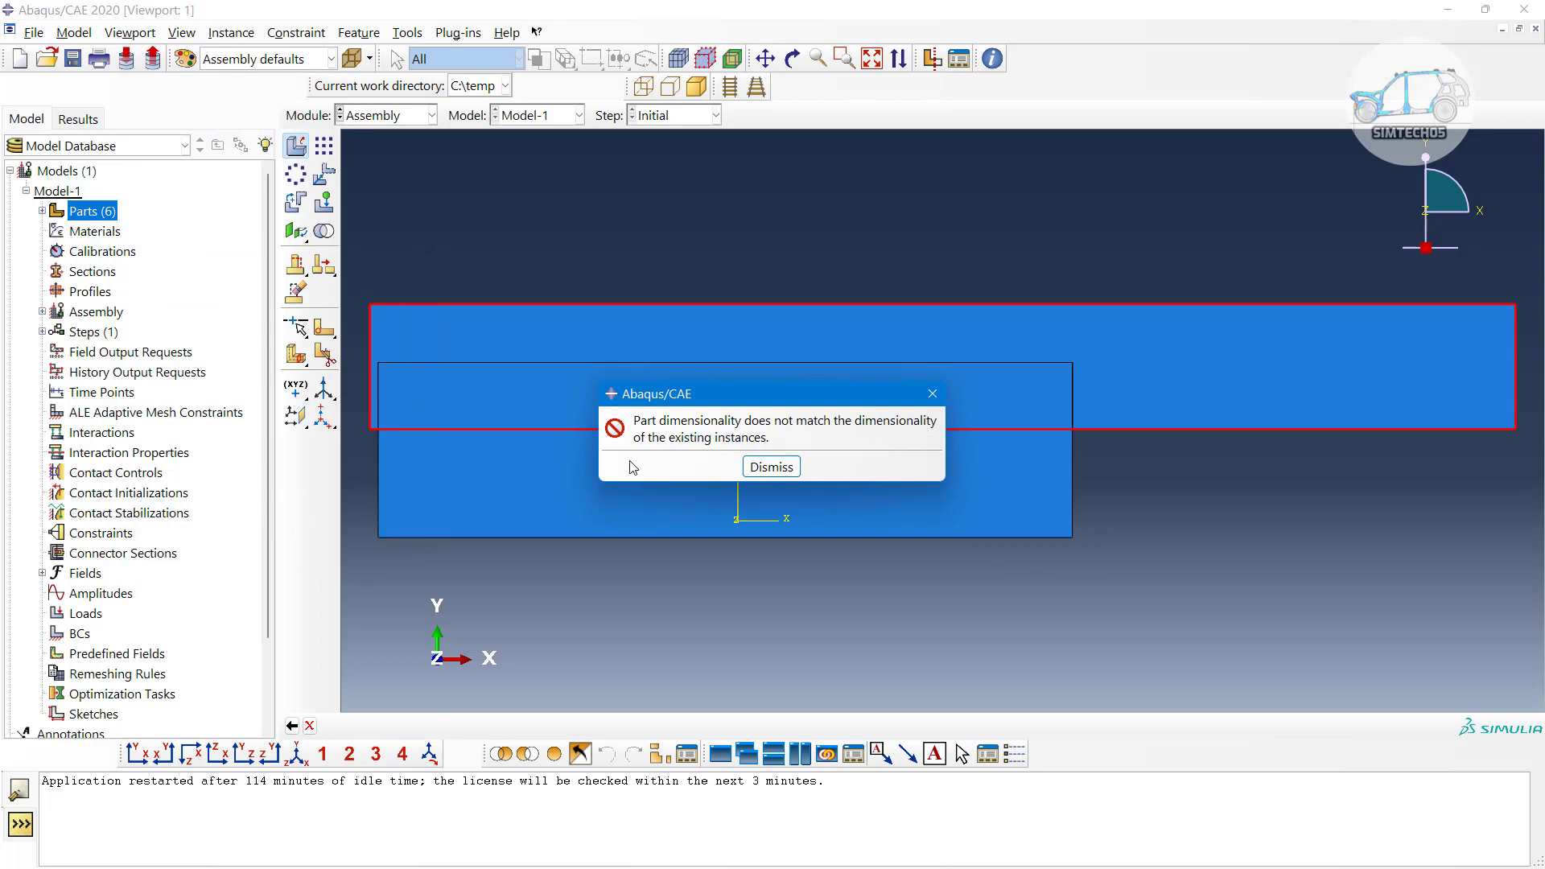
pyautogui.click(775, 467)
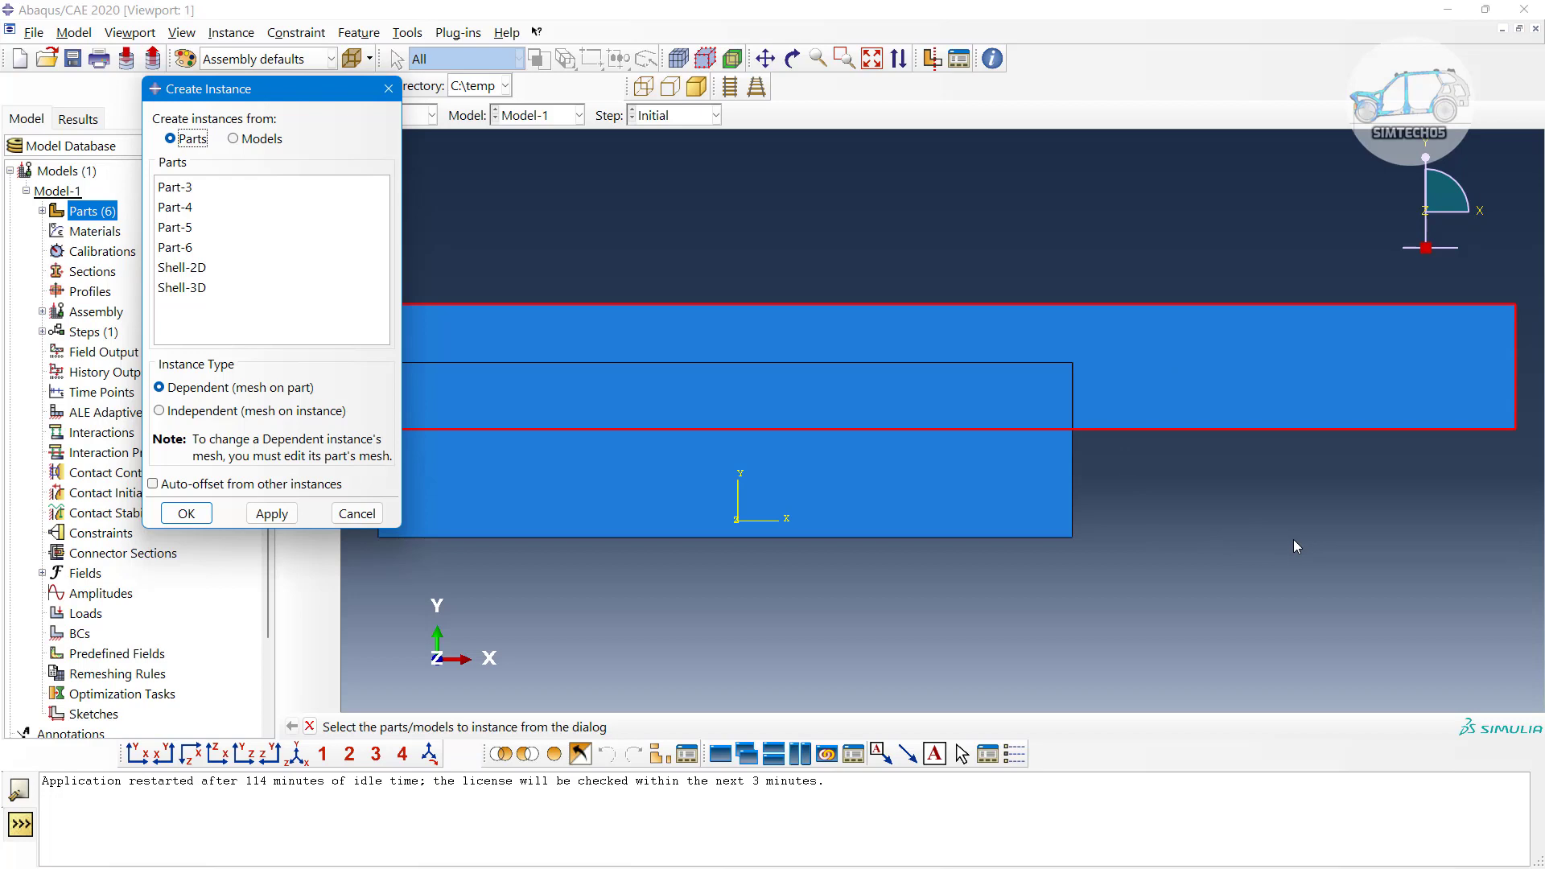
pyautogui.click(356, 515)
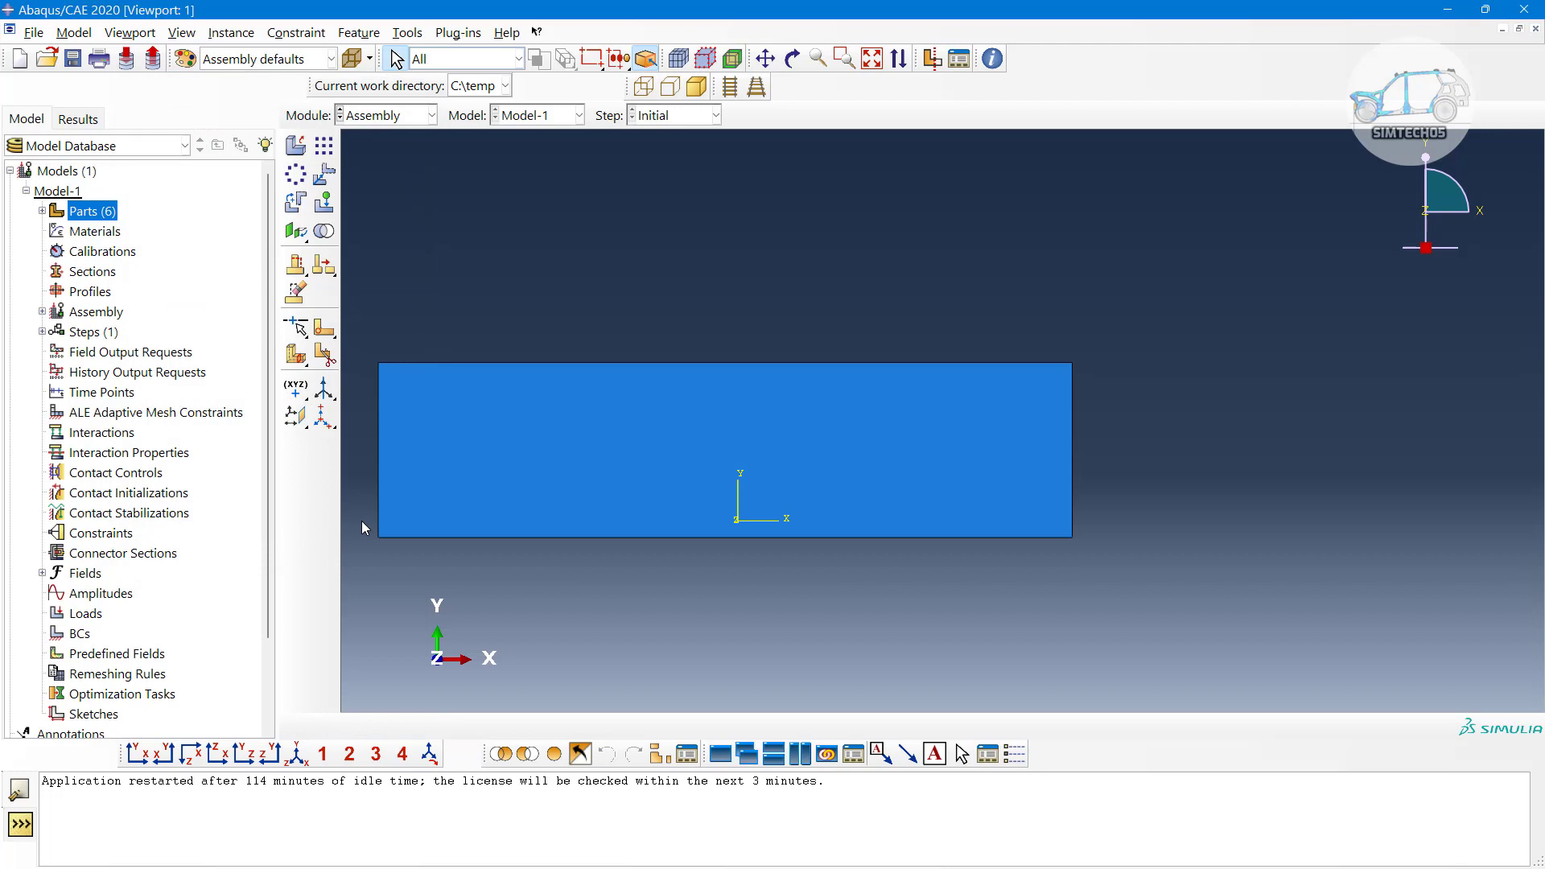
# Return to the Part module and start a new part with the modeling space set to 3D
pyautogui.click(426, 117)
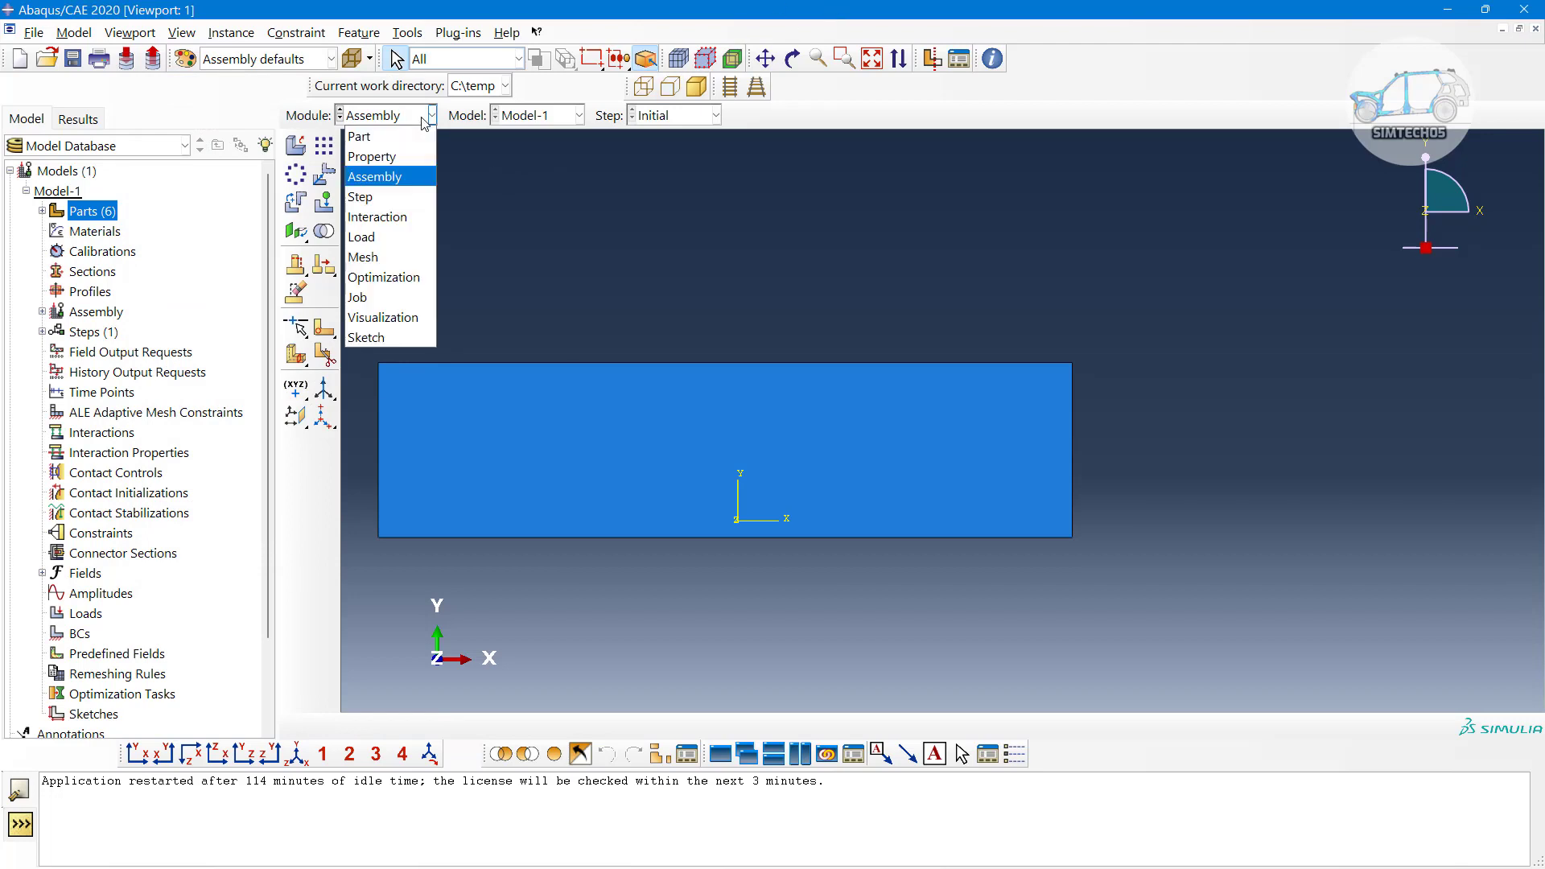
pyautogui.click(407, 134)
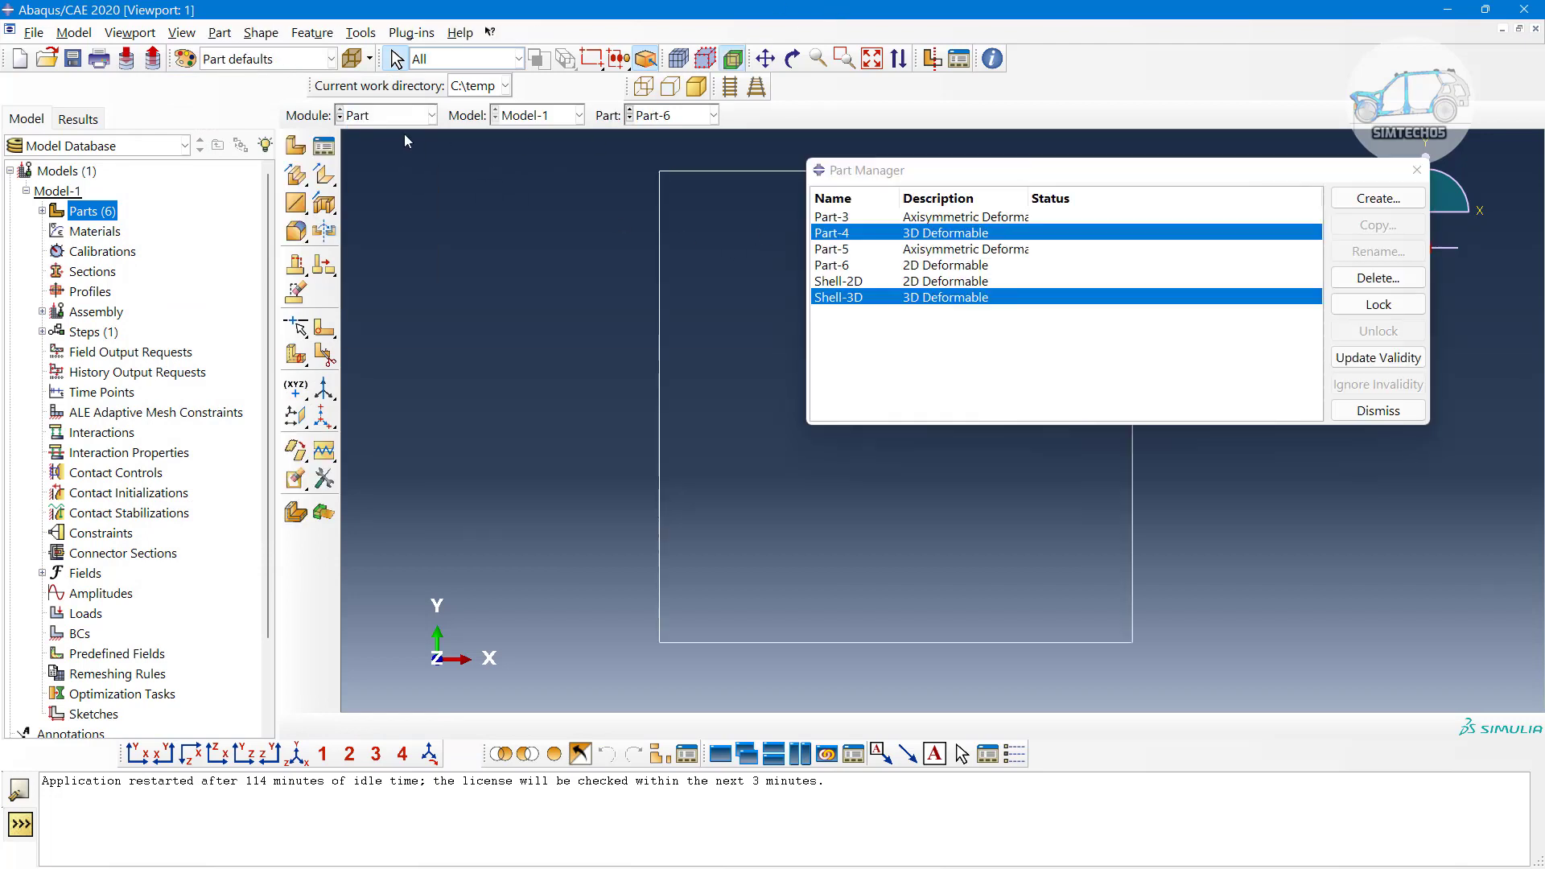
pyautogui.click(295, 146)
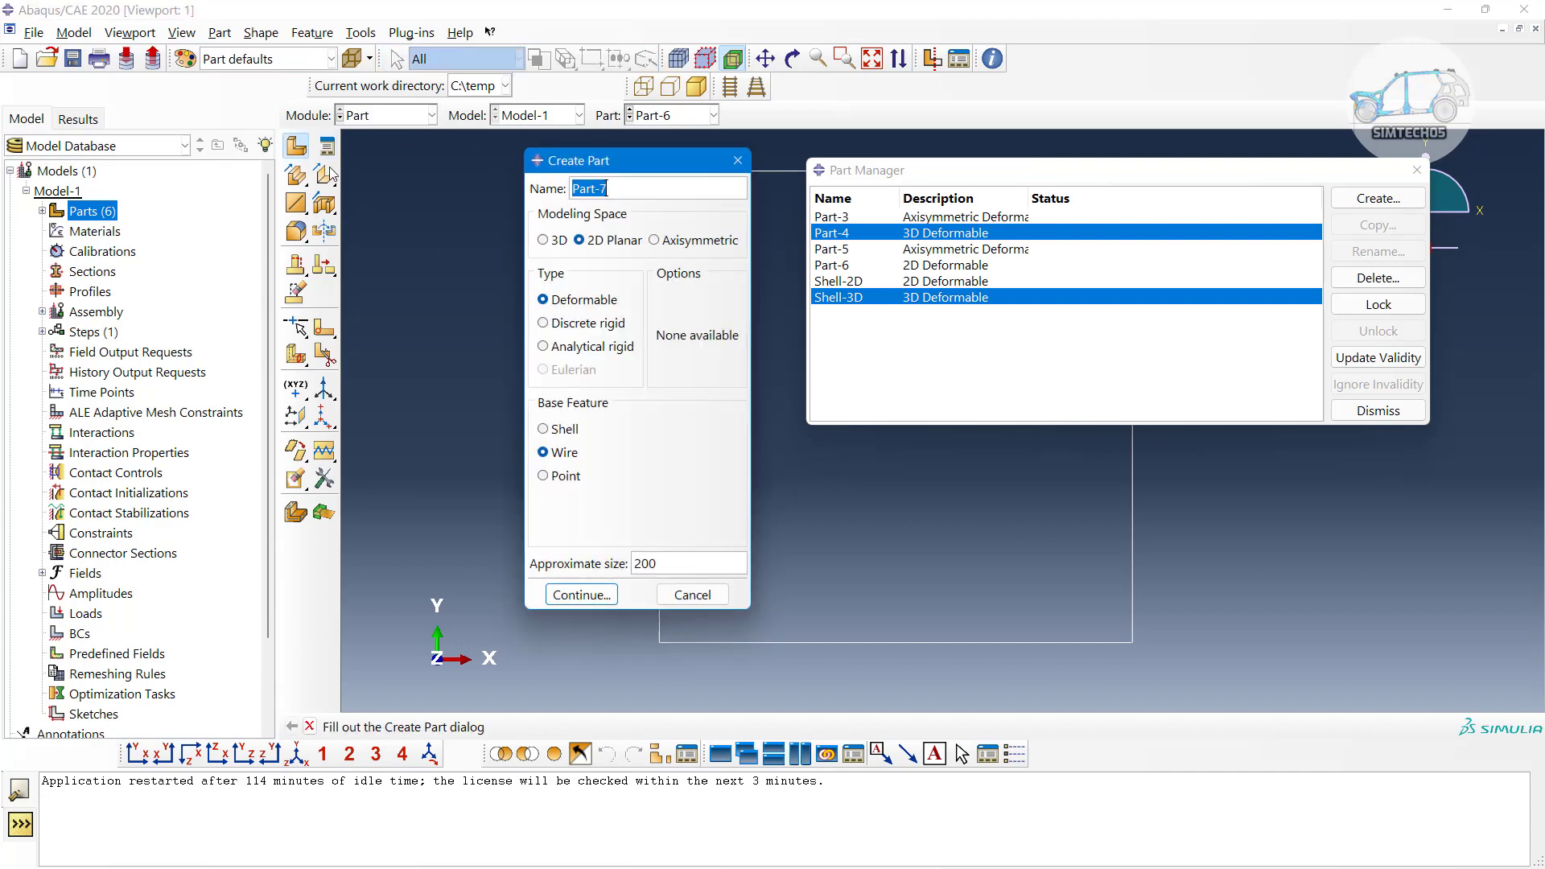
pyautogui.click(554, 243)
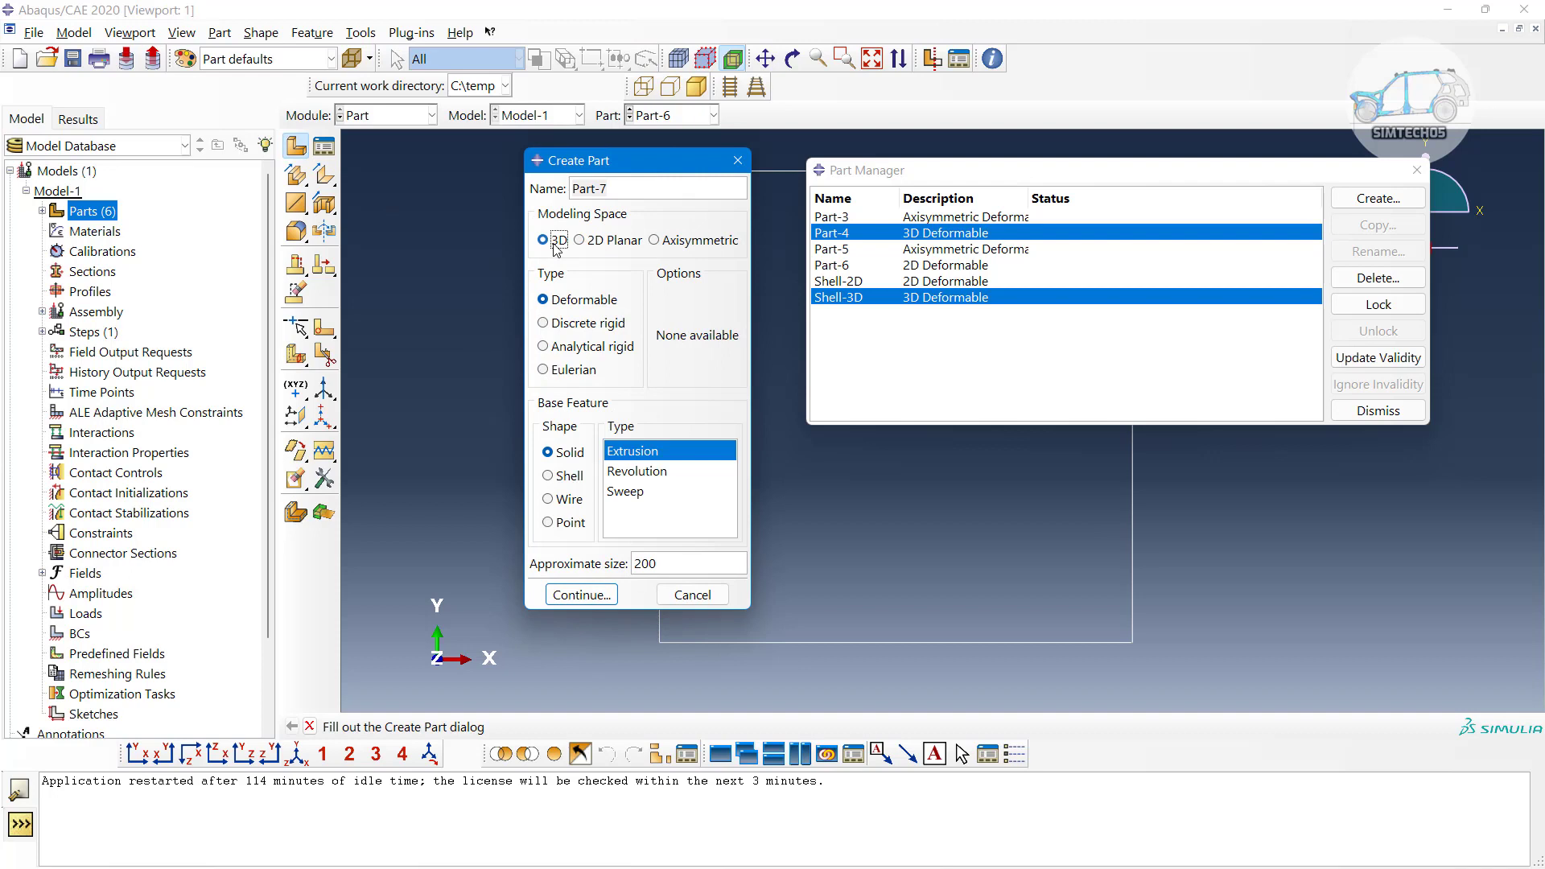